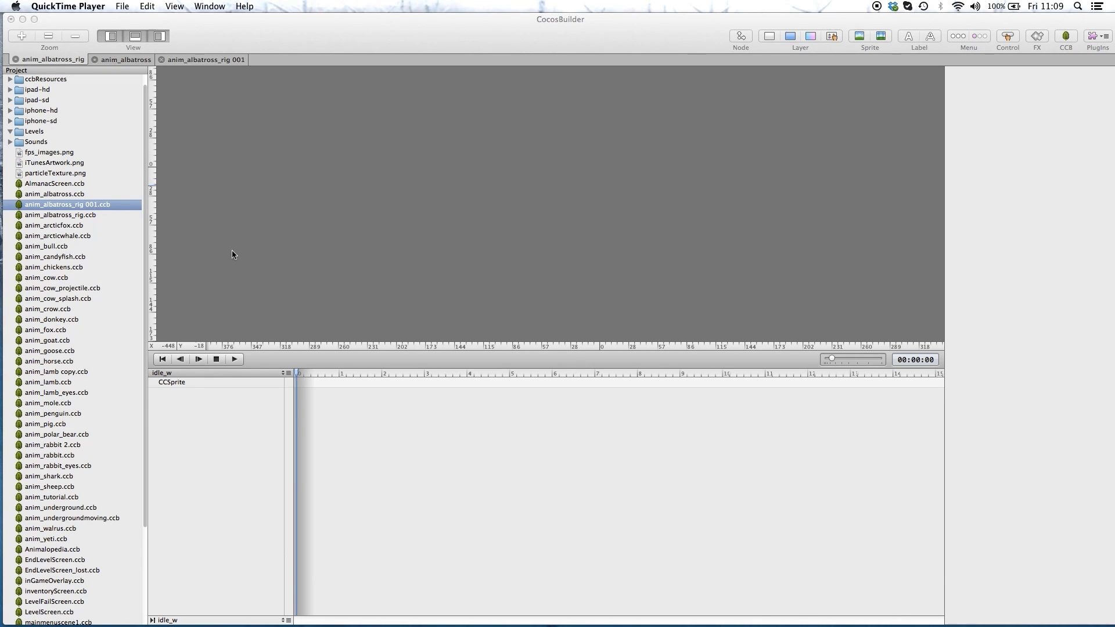
- Select the root CCSprite in anim_albatross_rig 001 to inspect its properties (anchor 0.00, -1.356)
left_click(190, 386)
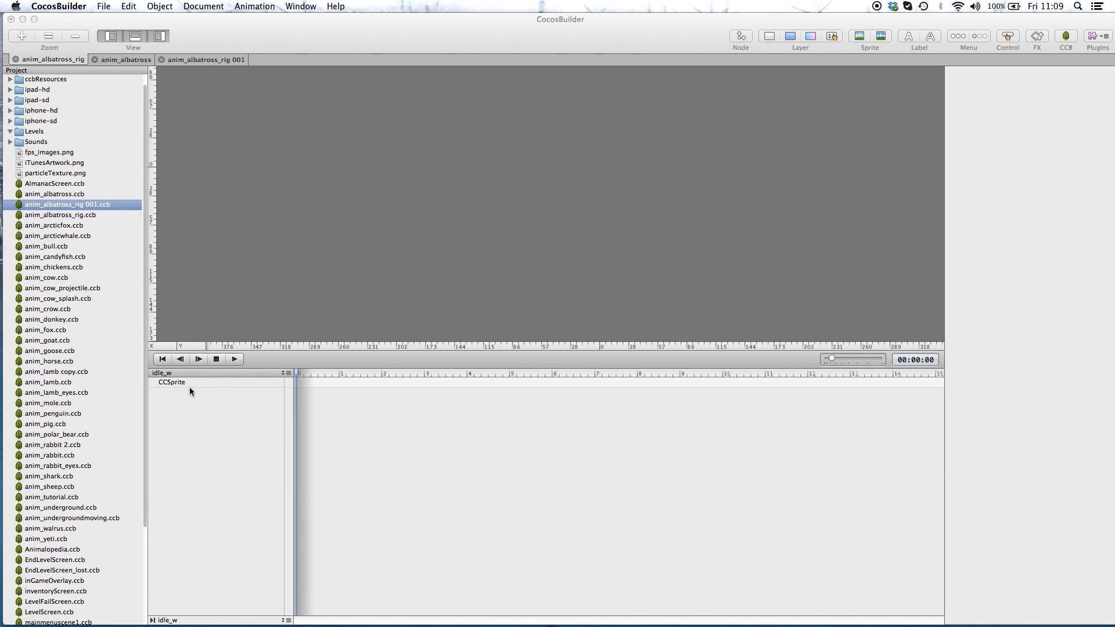
left_click(195, 384)
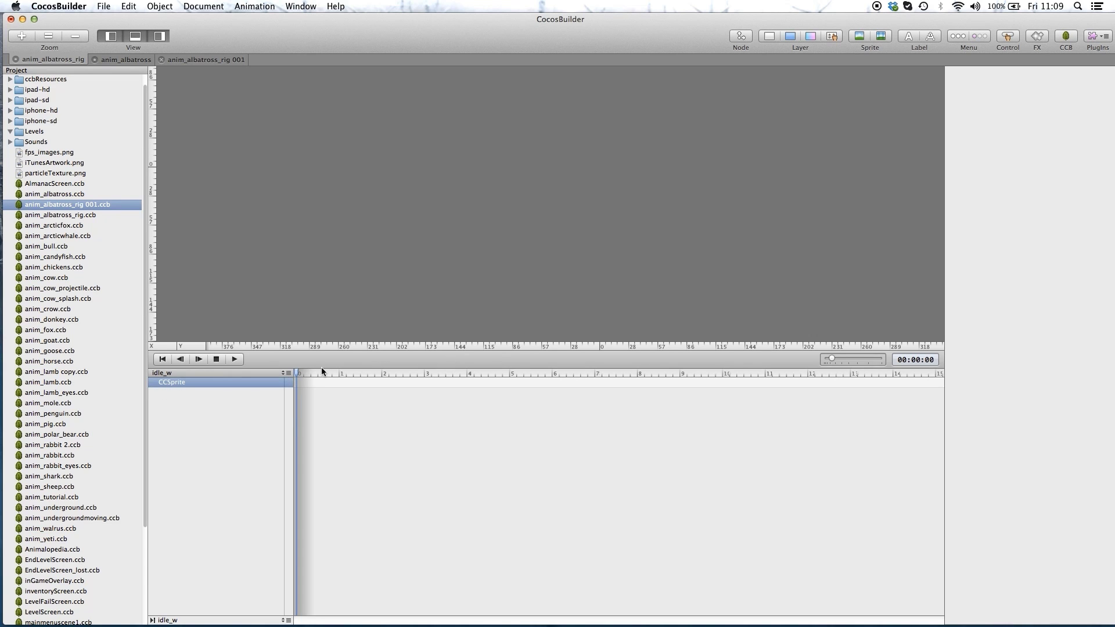
left_click(599, 166)
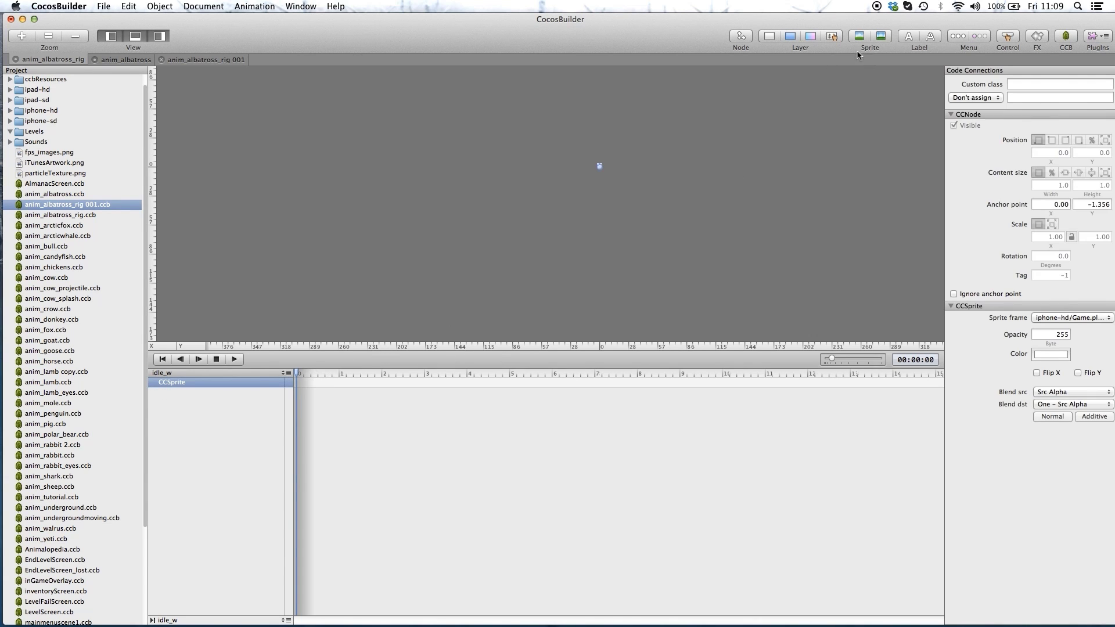
- Change the root sprite's Anchor Y from -1.356 to 0
left_click(1092, 205)
type("0")
key("Return")
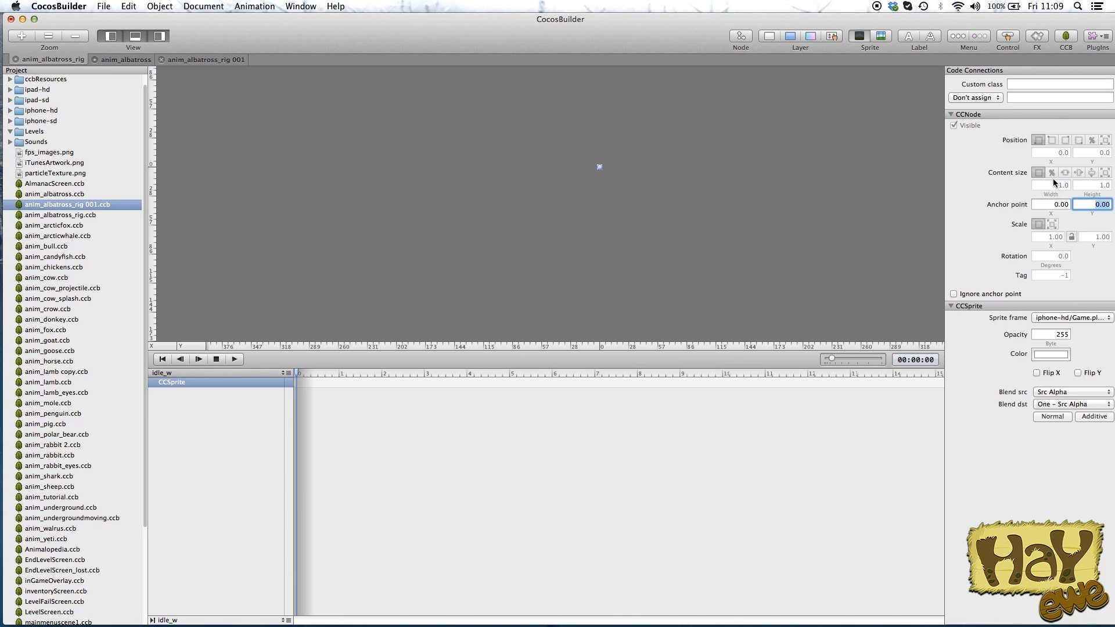
- Add a new child CCSprite under the root and name it albatros
key("super+v")
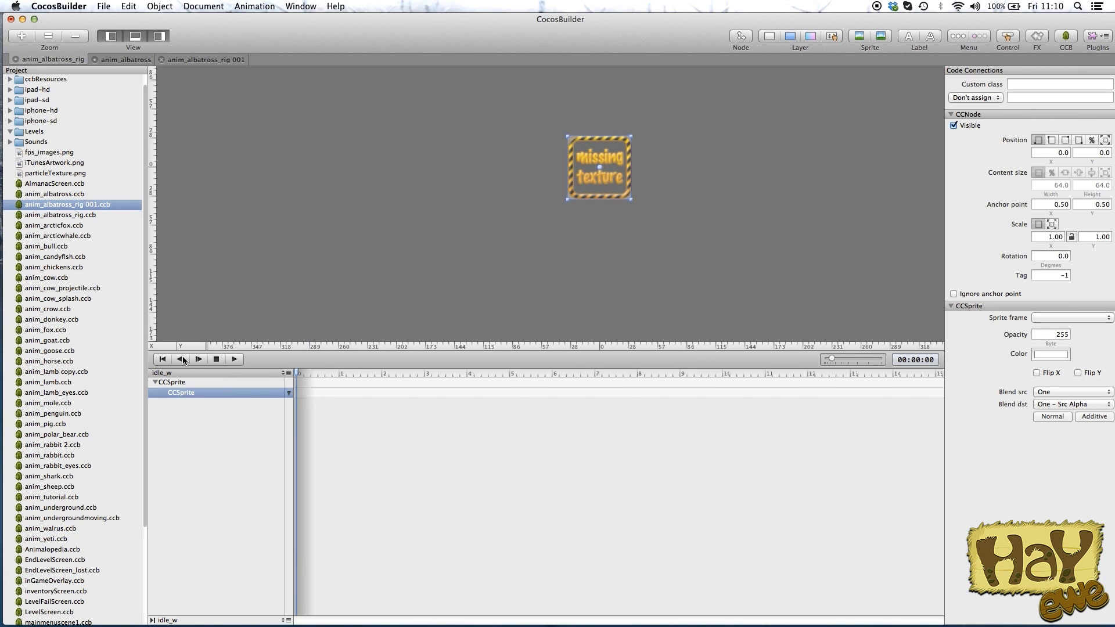
double_click(182, 393)
type("al")
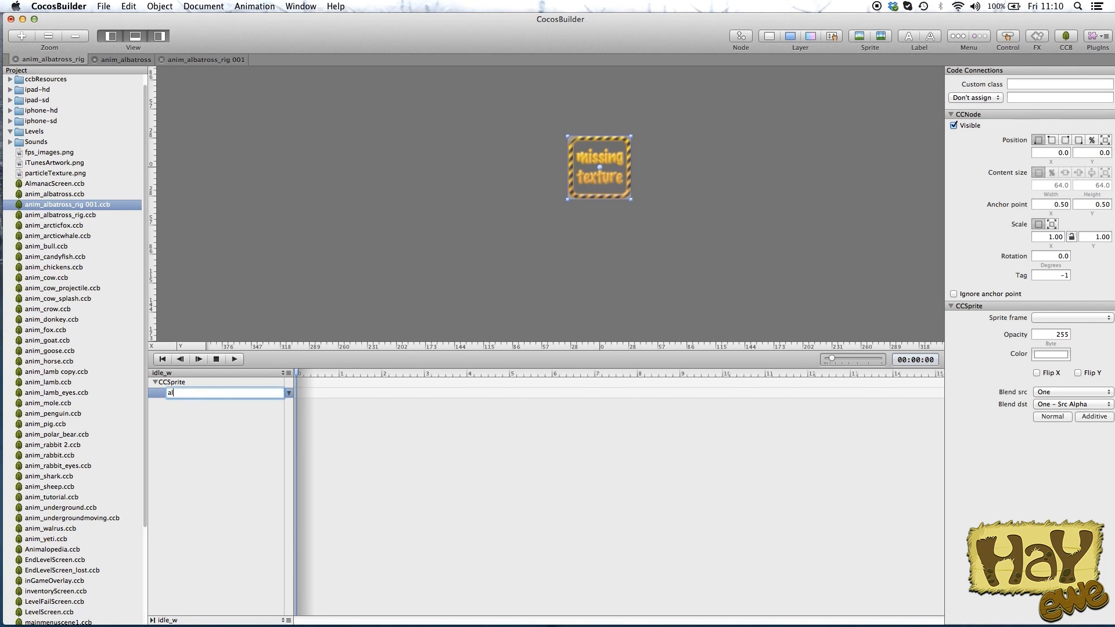
type("batros")
key("Return")
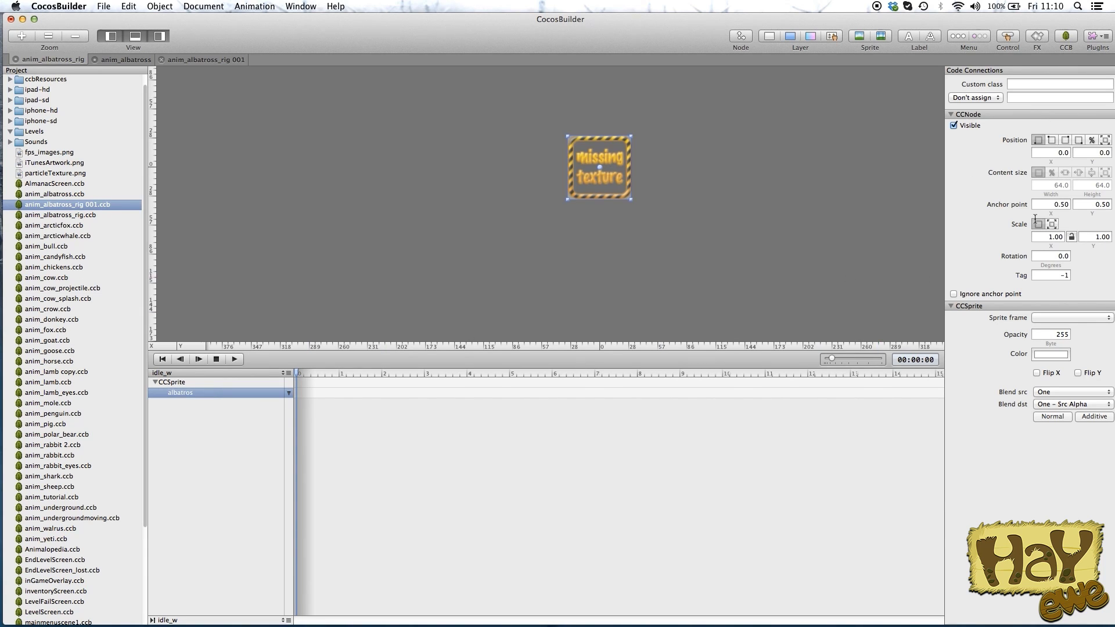
- Give albatros a resolution-scaled position, the blank_large.png frame and Anchor Y 0
left_click(1103, 142)
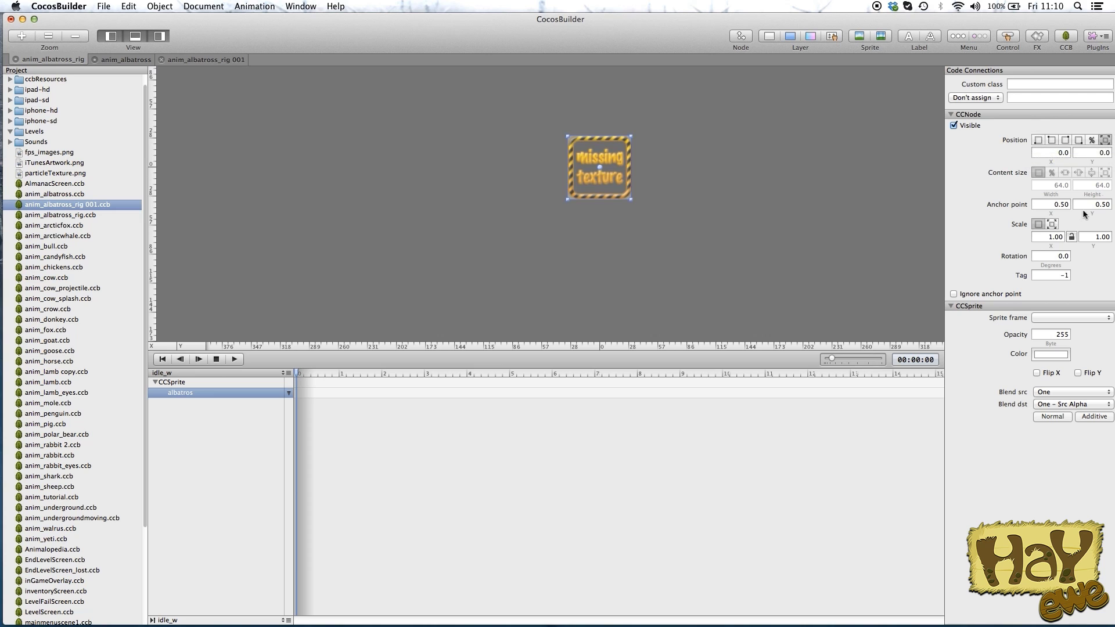
left_click(1075, 318)
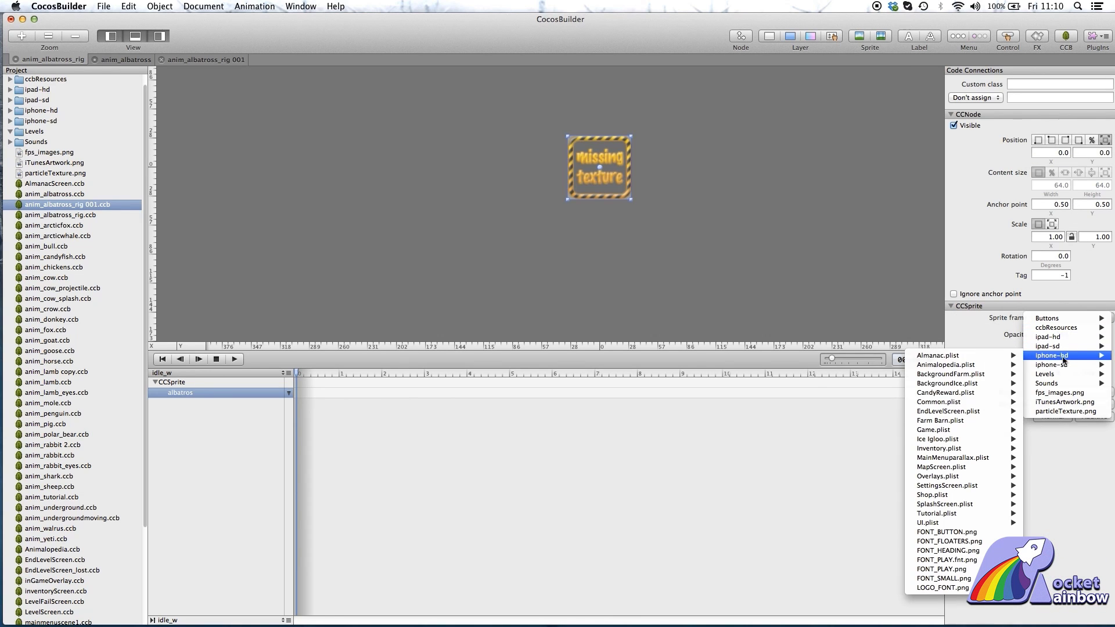
mouse_move(950, 430)
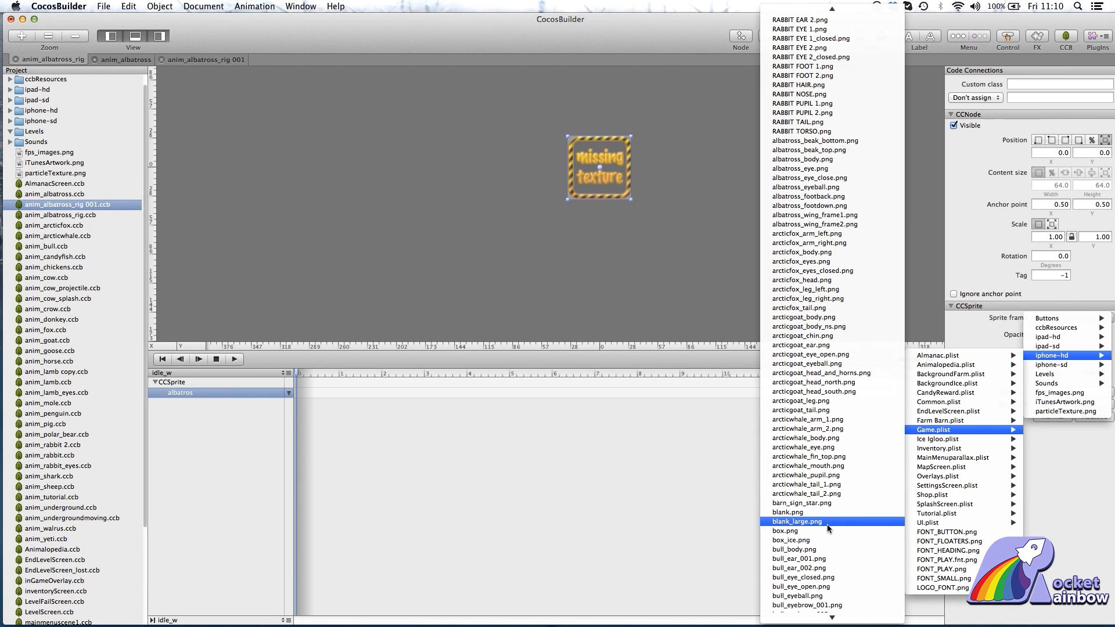
left_click(827, 521)
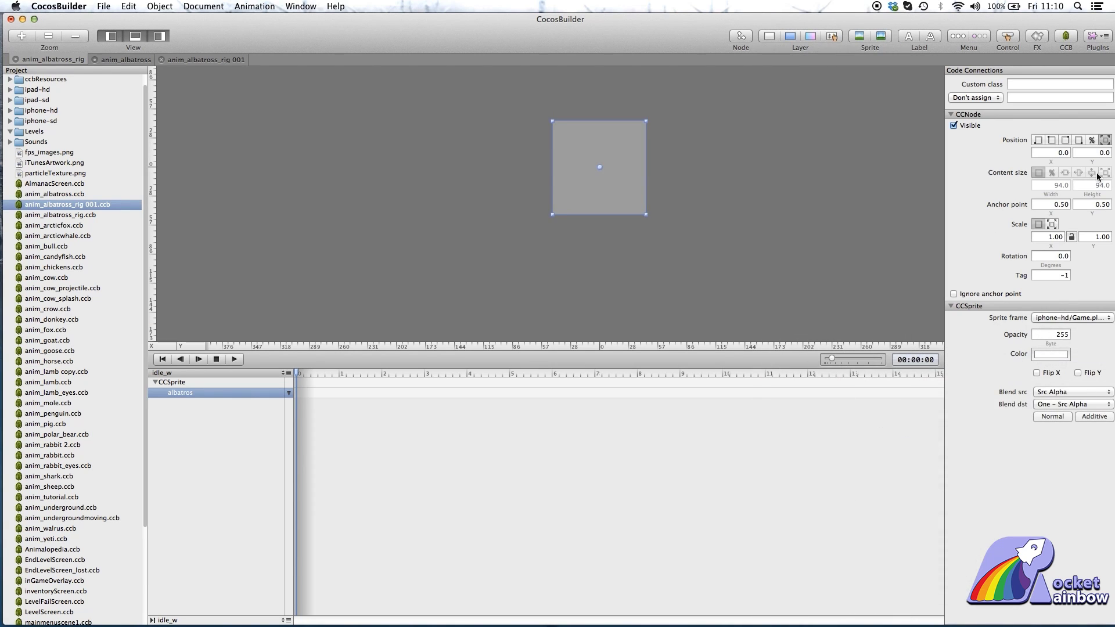
left_click(1102, 206)
type("0")
key("Return")
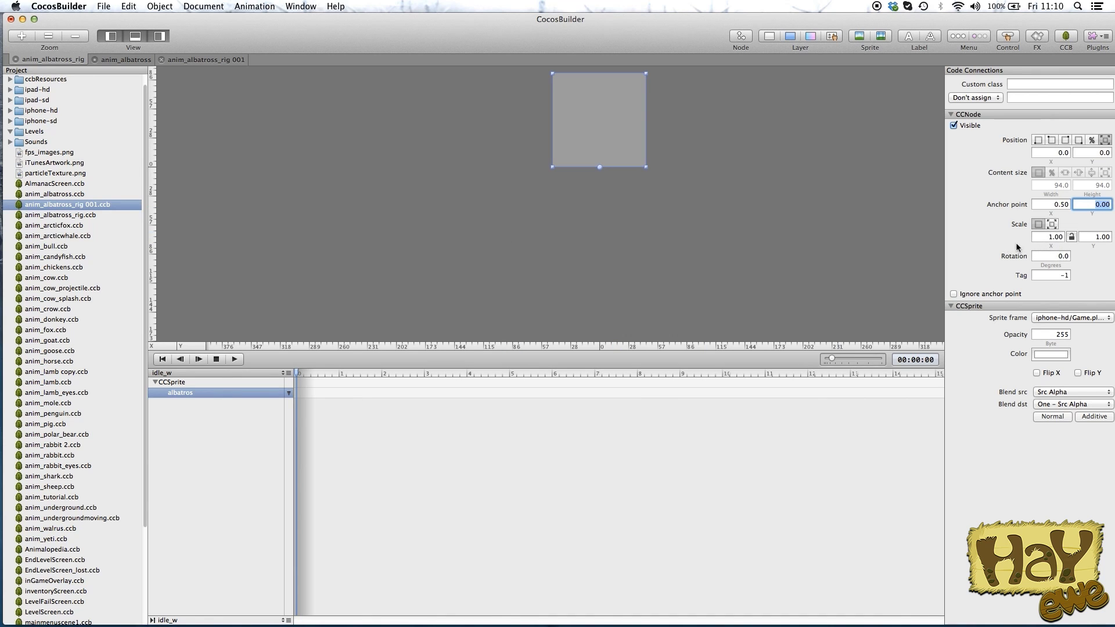
left_click(199, 383)
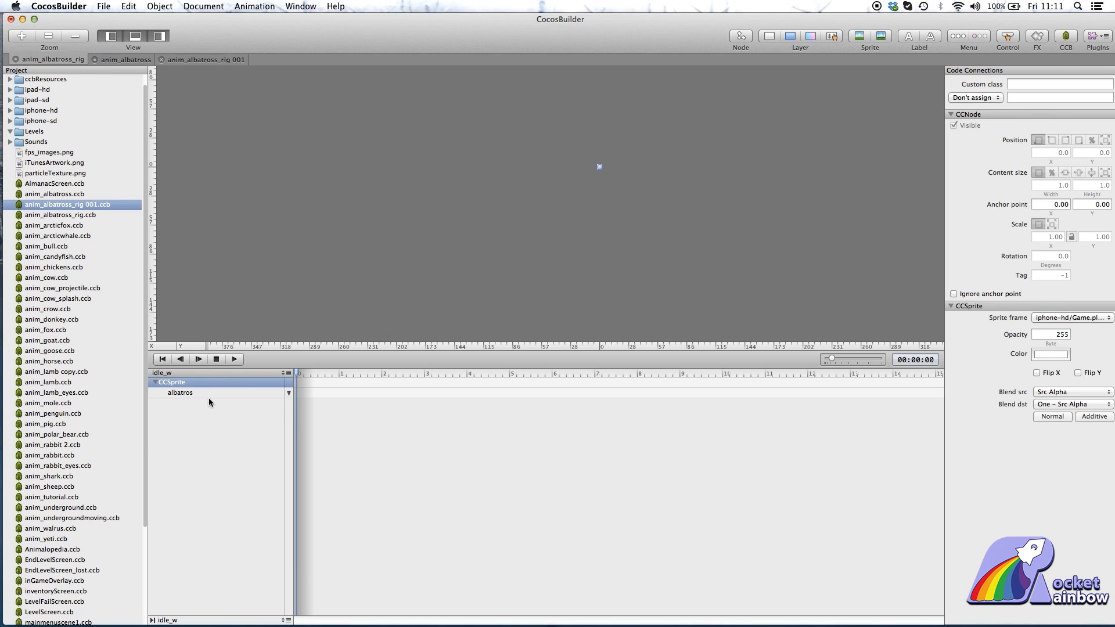
left_click(209, 395)
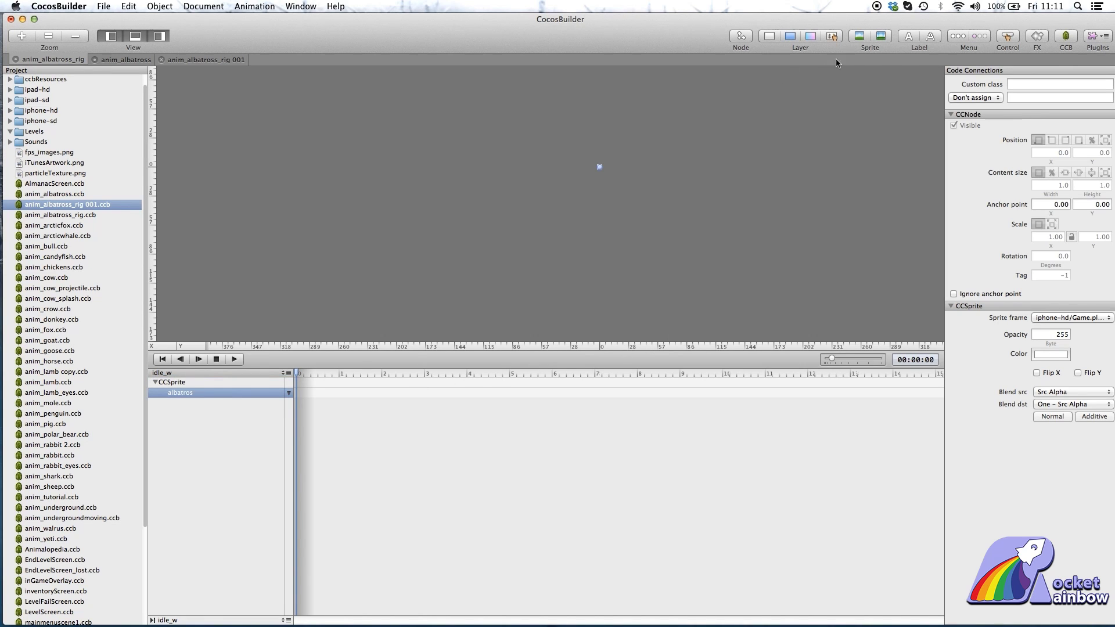
- Add another sprite beside albatros and name it all_ctrl
left_click(868, 41)
left_click(862, 40)
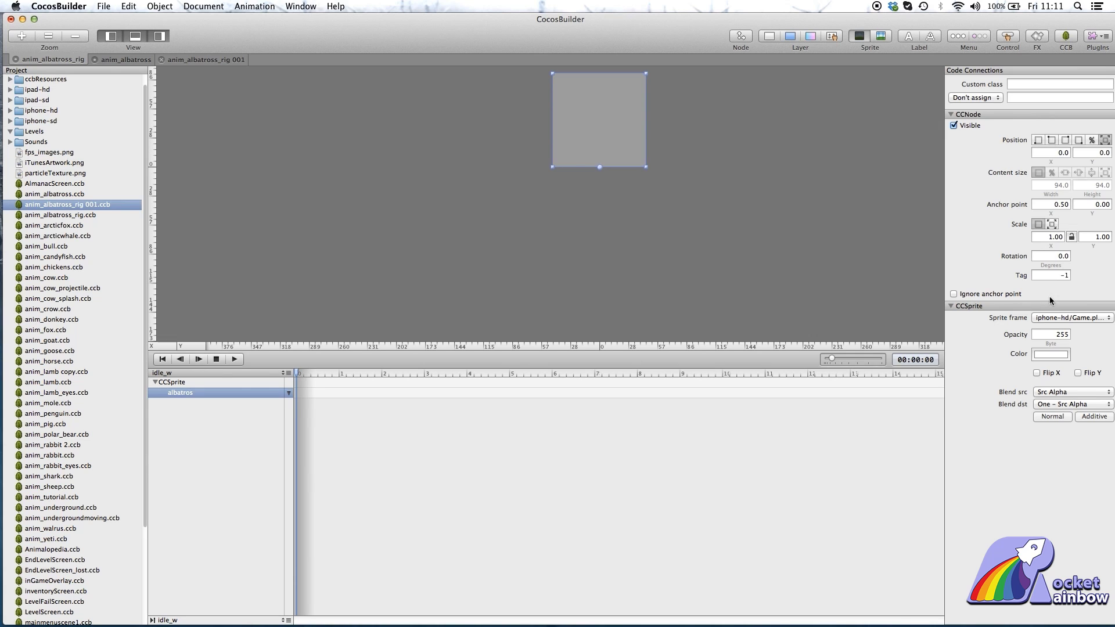
double_click(180, 404)
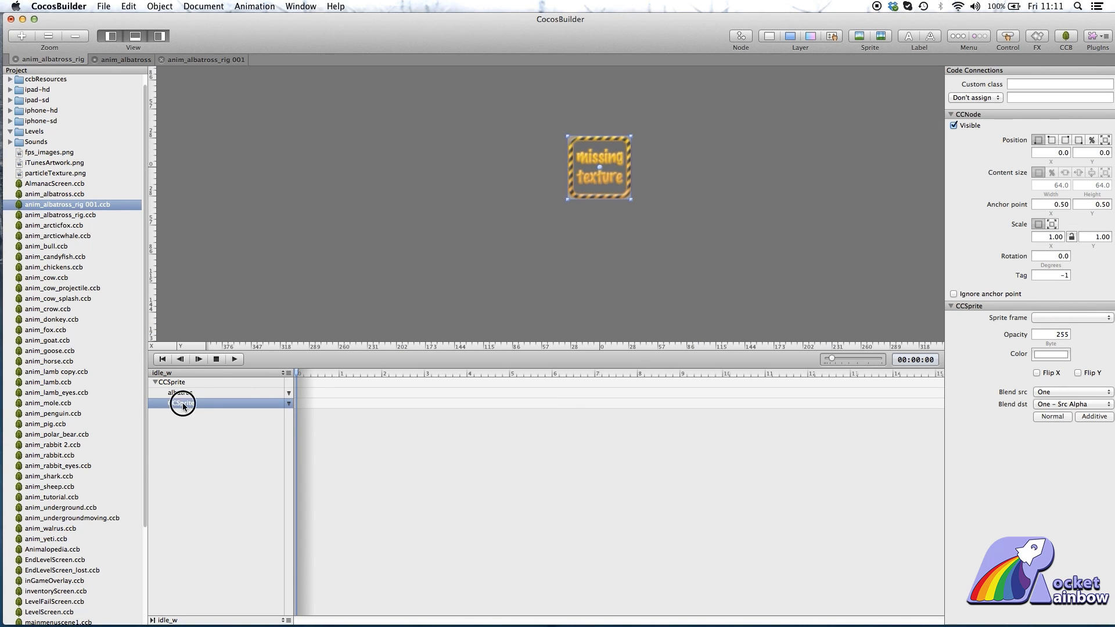
type("all")
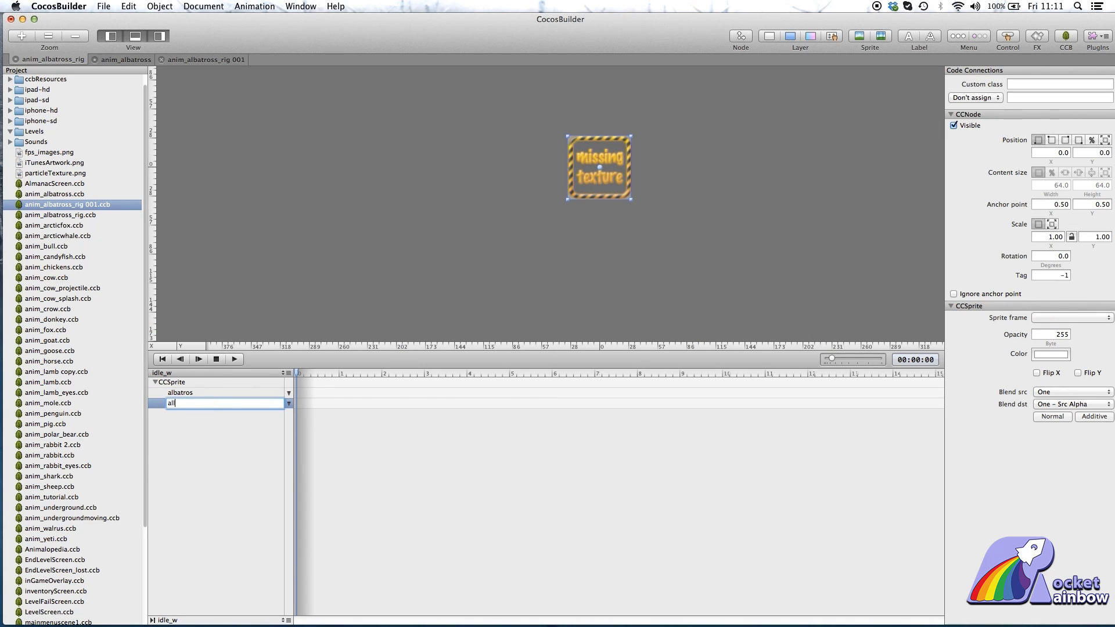
type("_ctr")
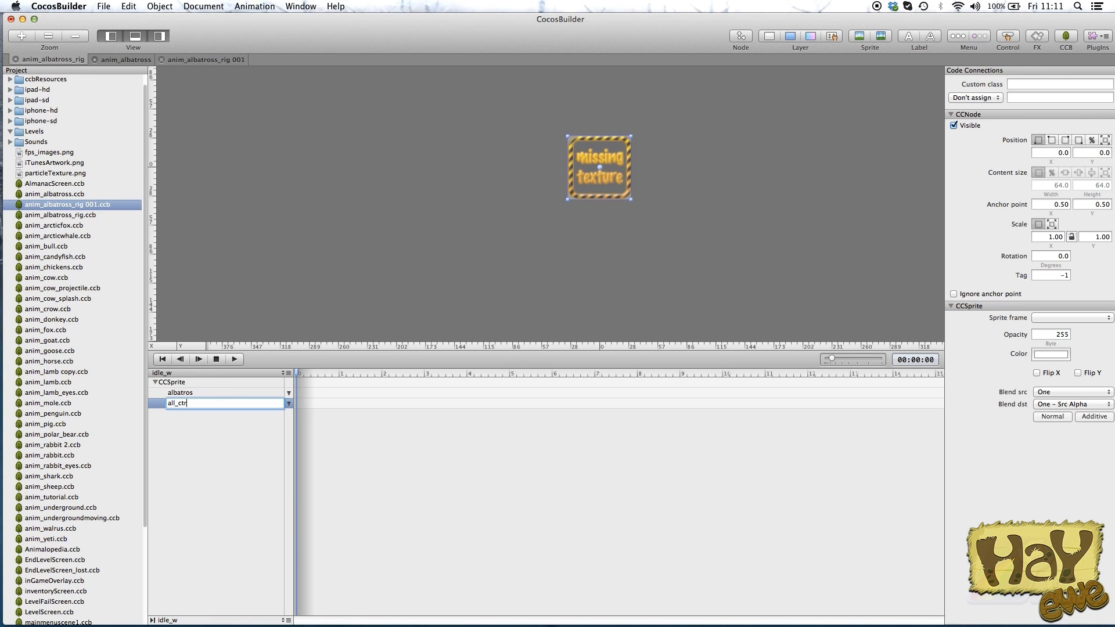
type("l")
key("Return")
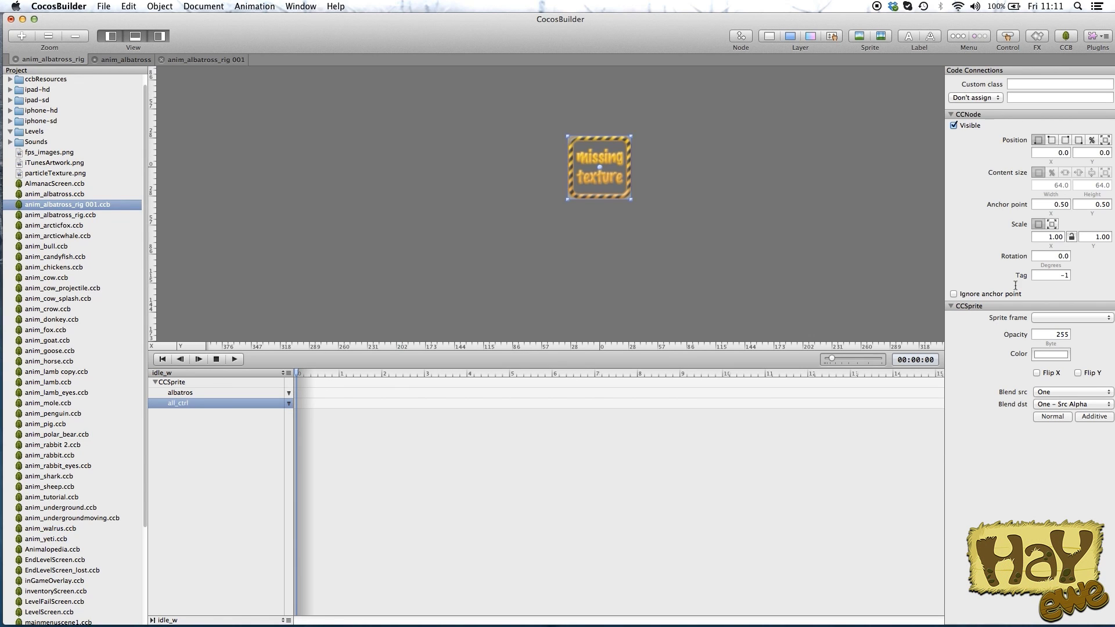
- Give all_ctrl a resolution-scaled position, Anchor Y 0 and a blank grey frame
left_click(1106, 139)
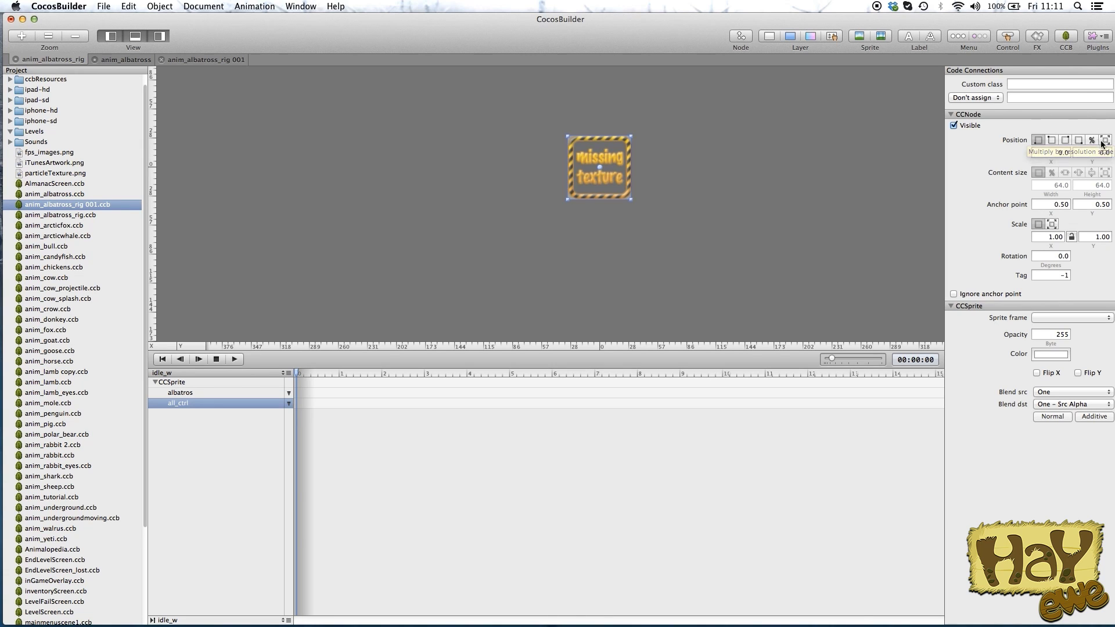
left_click(1103, 204)
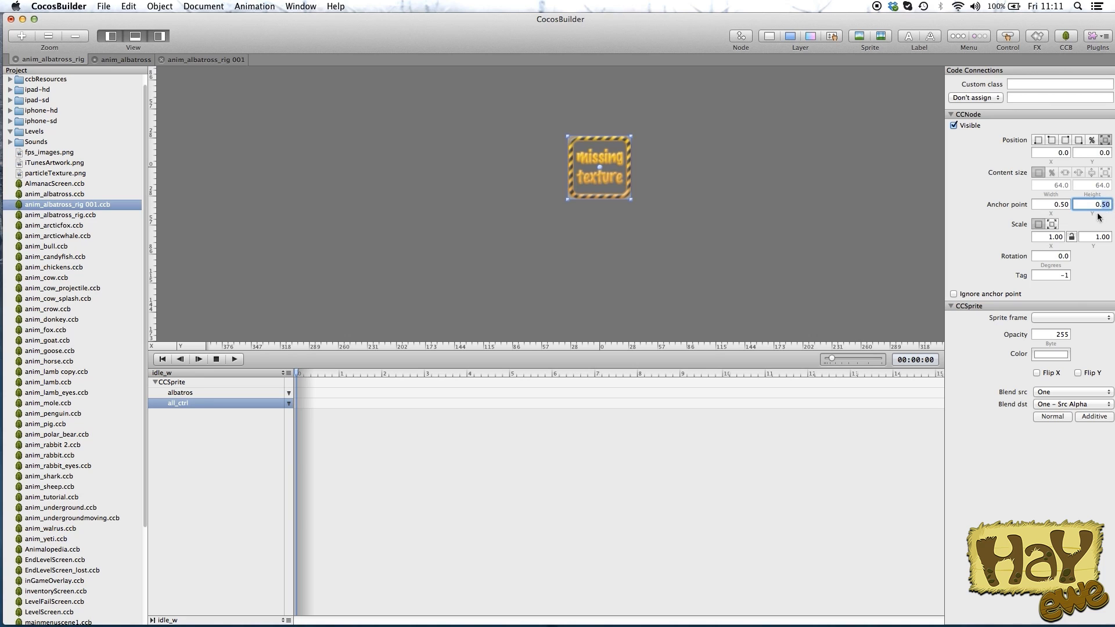
type("0")
key("Return")
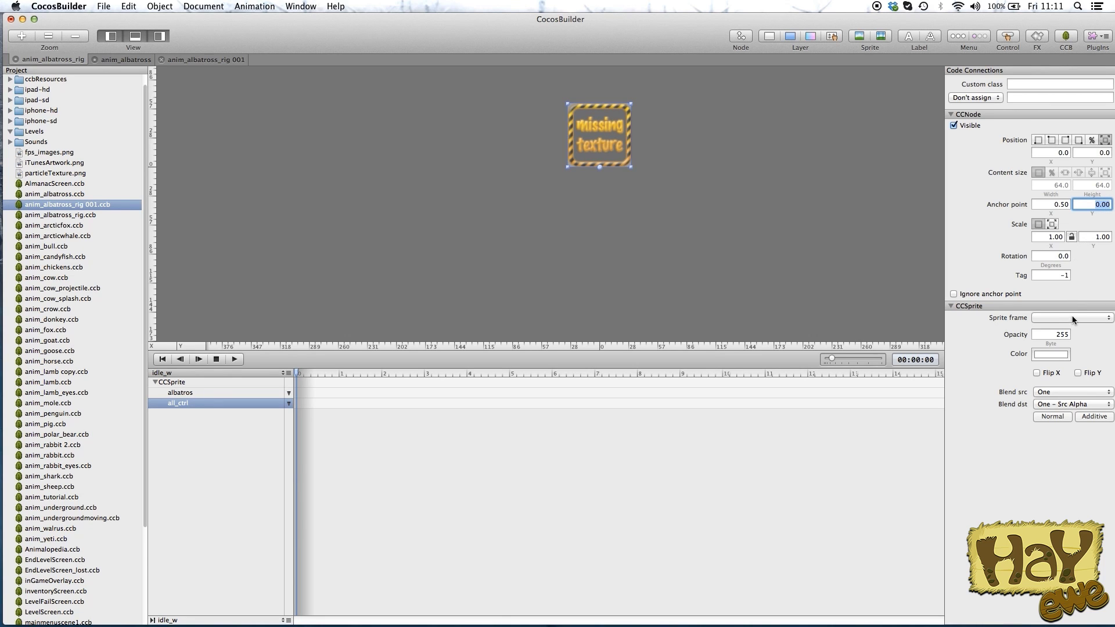
left_click(1075, 319)
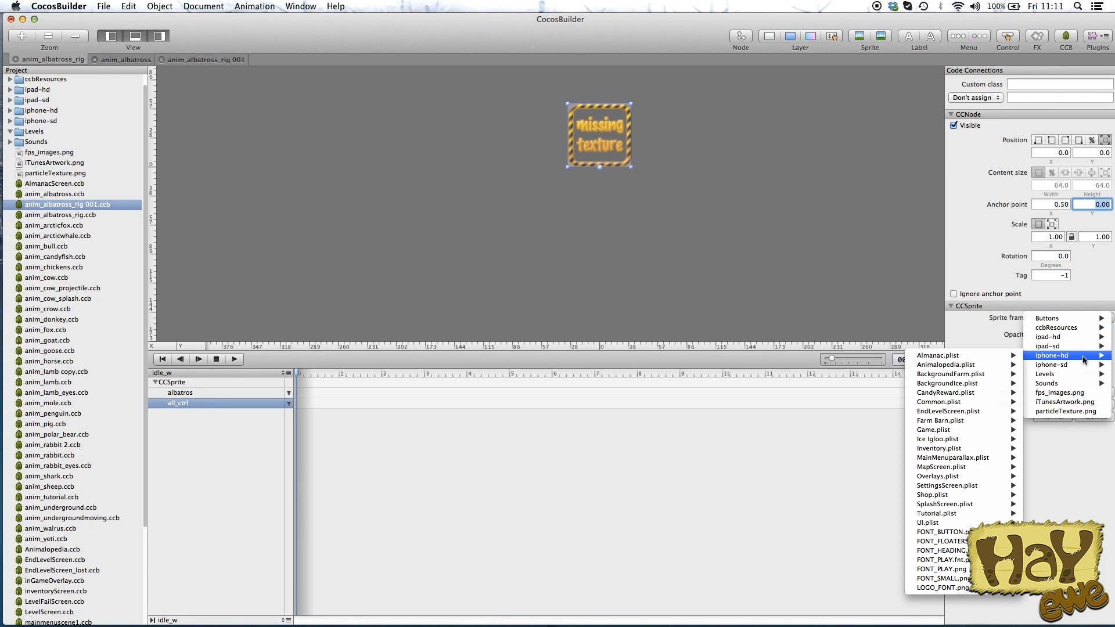
mouse_move(1064, 355)
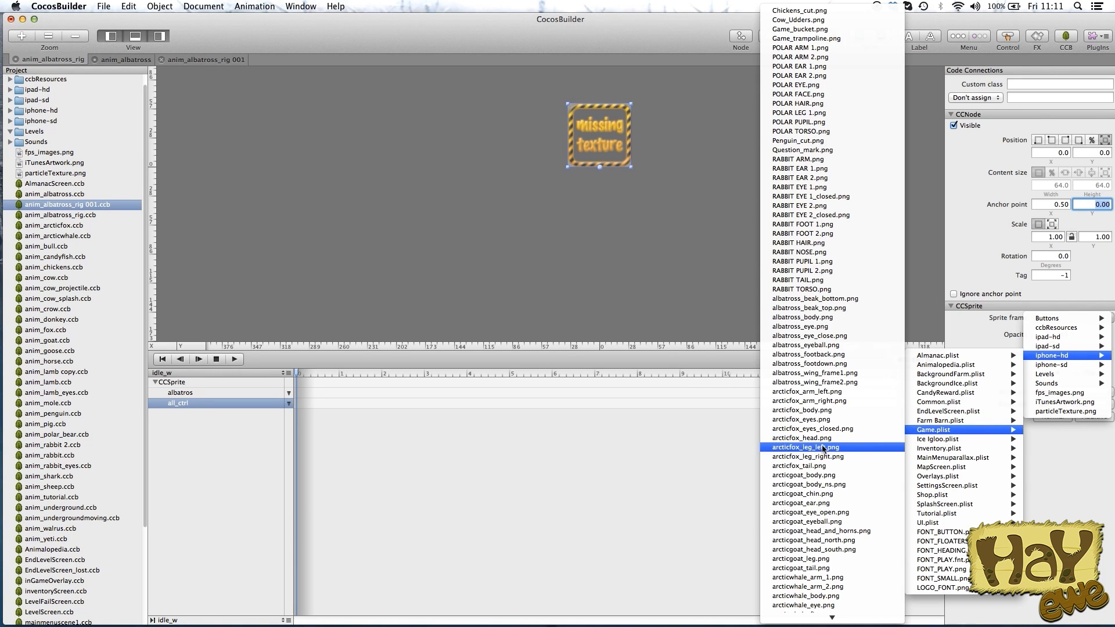
mouse_move(950, 430)
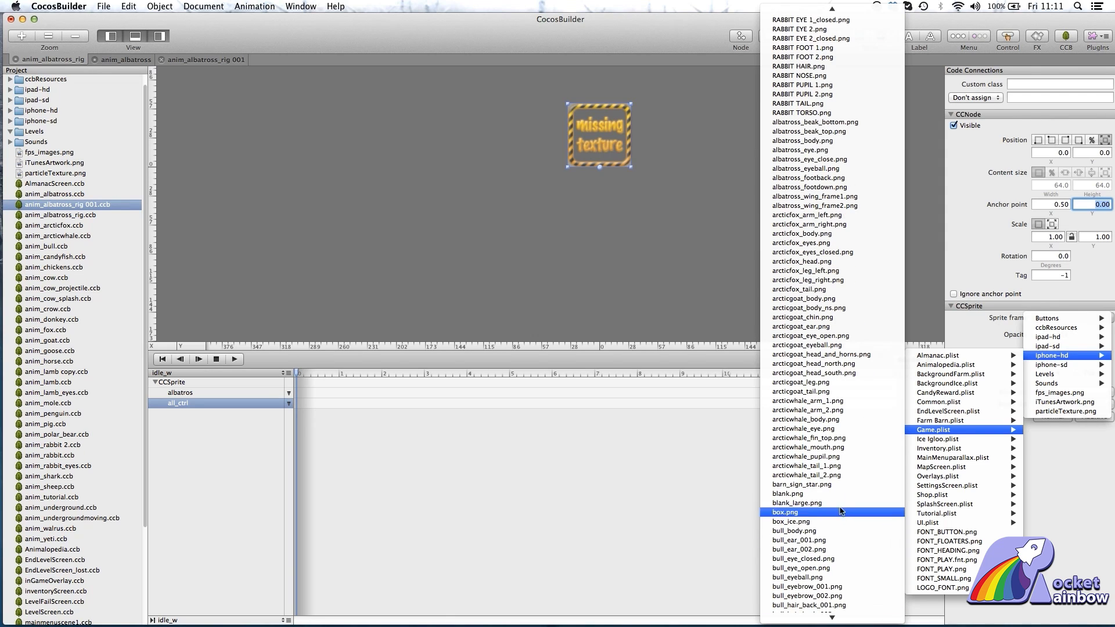
left_click(838, 504)
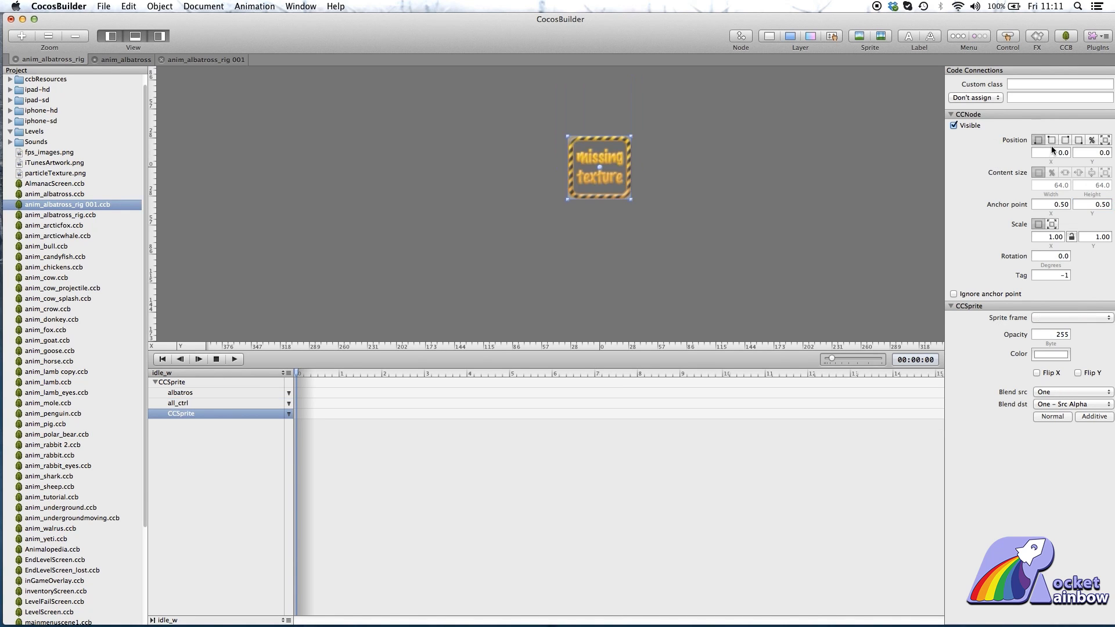
- Add a sprite with the white body-shaped Game.plist frame and name it body
left_click(1079, 319)
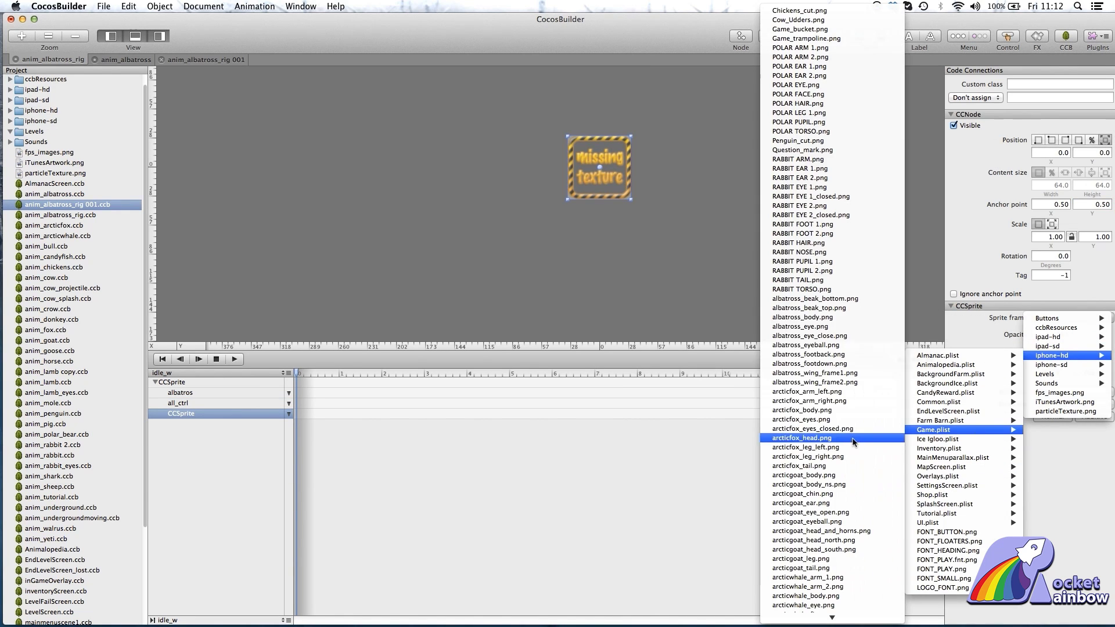
left_click(844, 317)
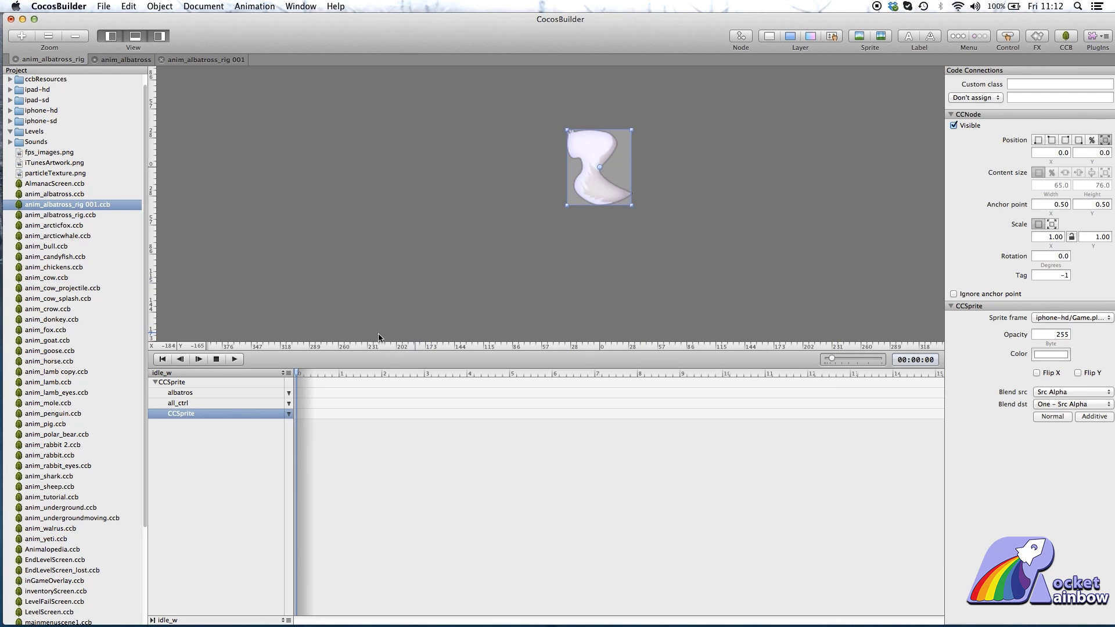
double_click(202, 414)
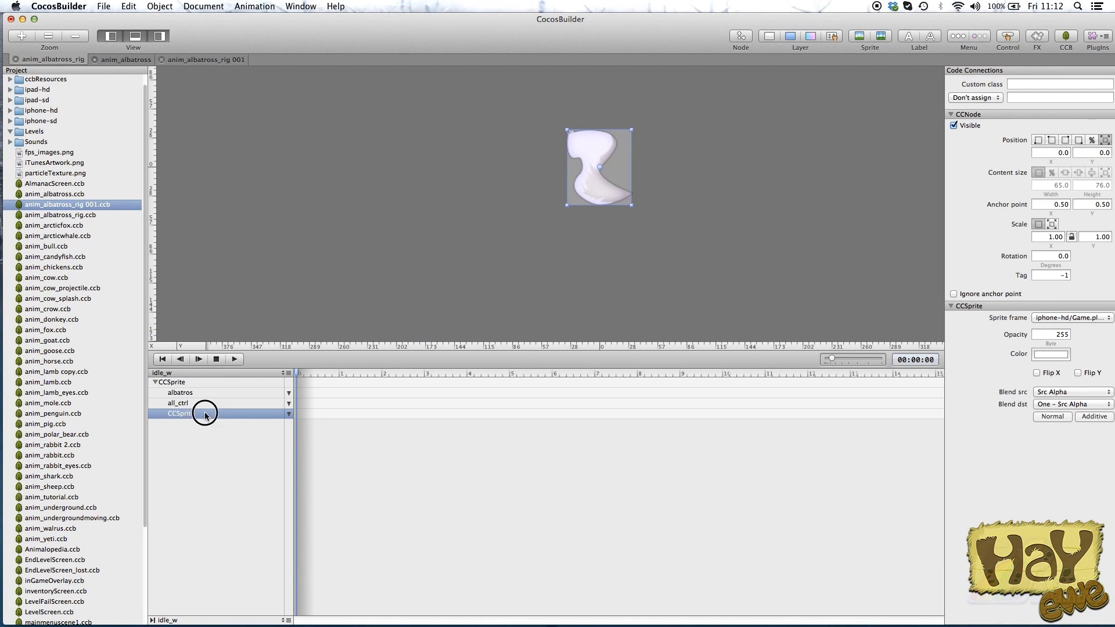
type("body")
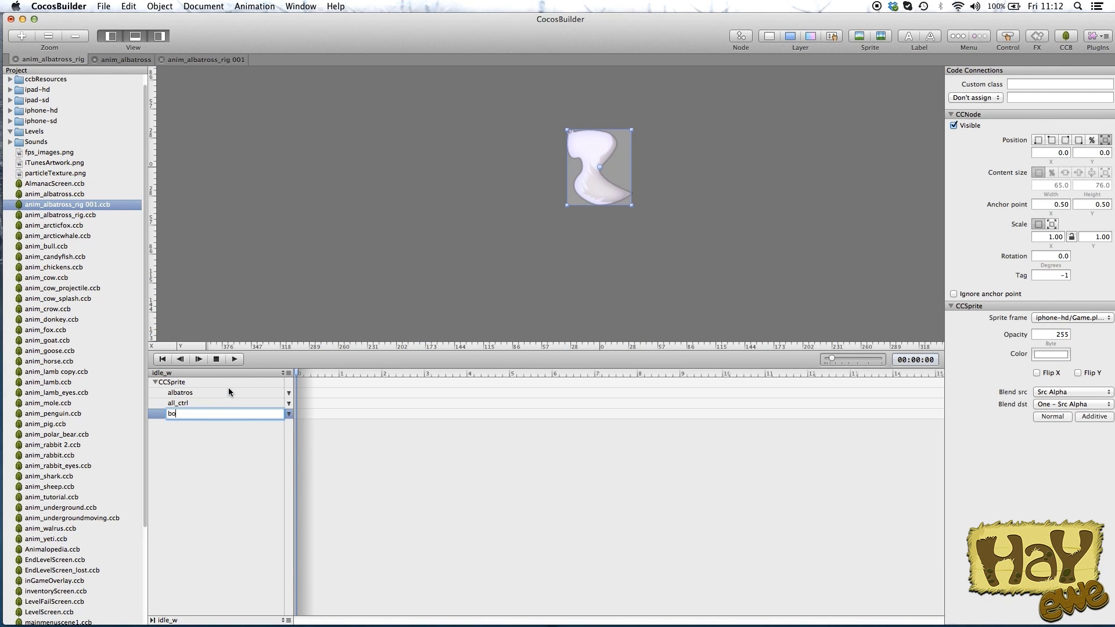
key("Return")
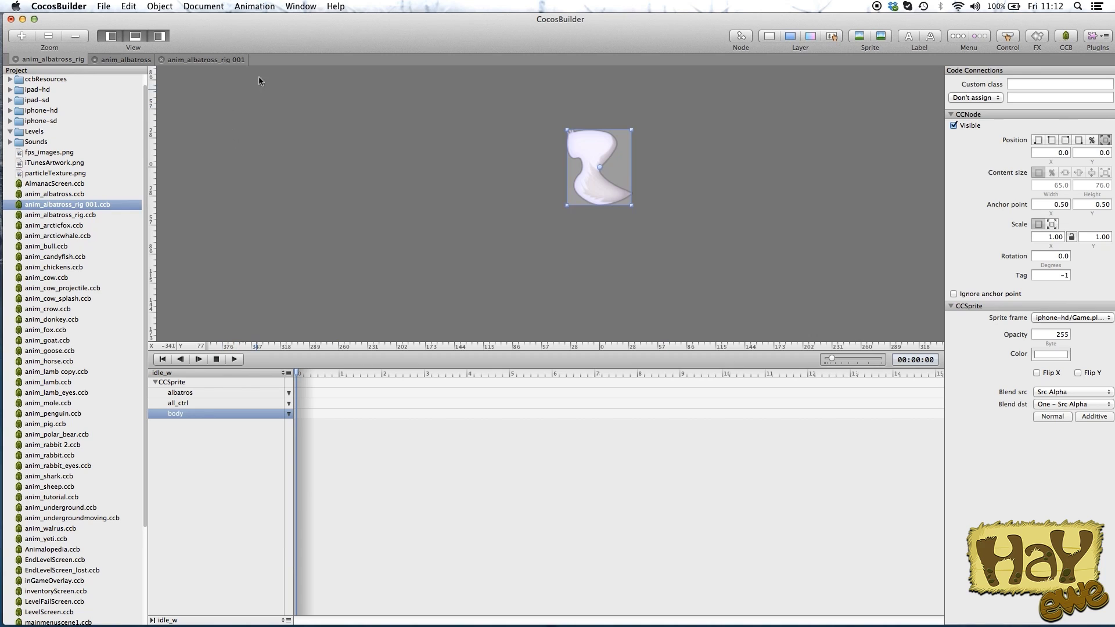
- Switch to the finished albatross rig document and select the albatros node
left_click(216, 61)
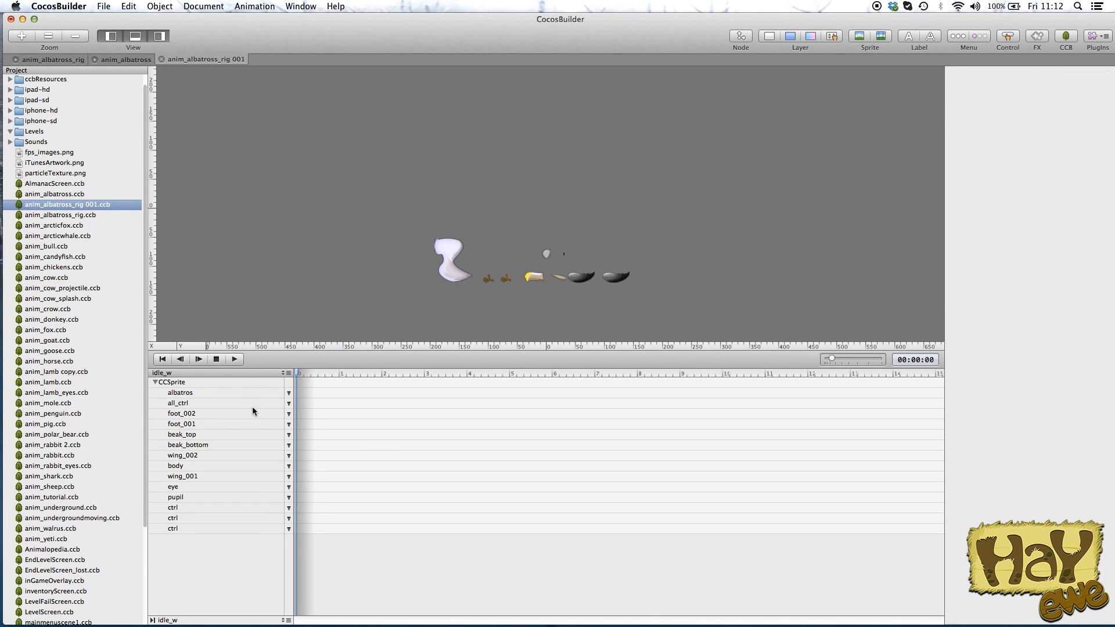
left_click(214, 394)
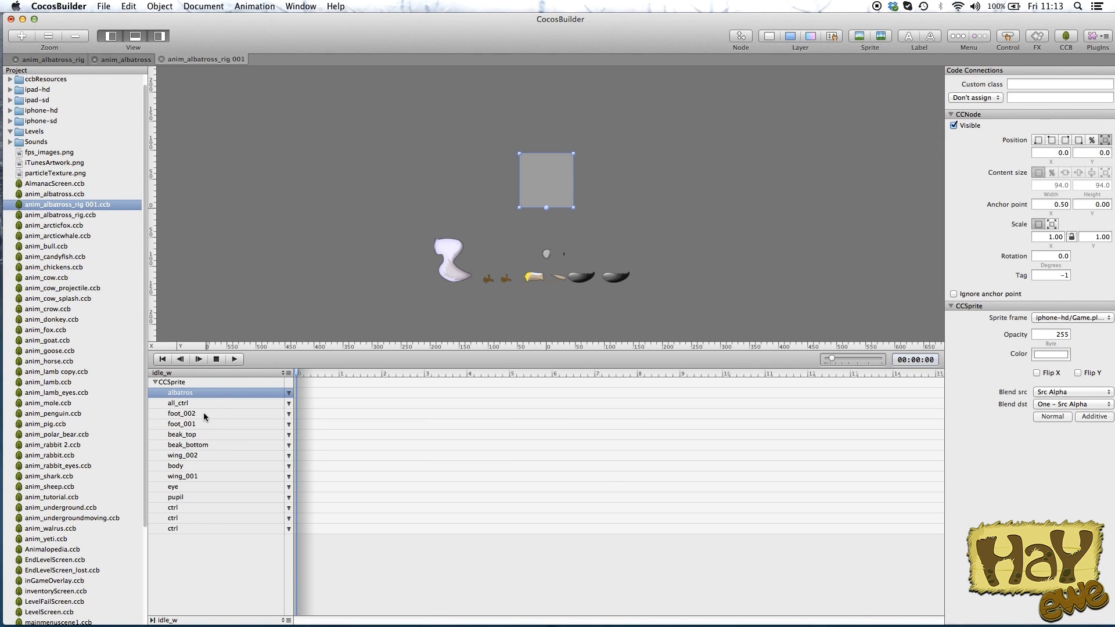
- Nudge foot_001 right to position -70, -122, then inspect beak_top and wing_002
left_click(203, 414)
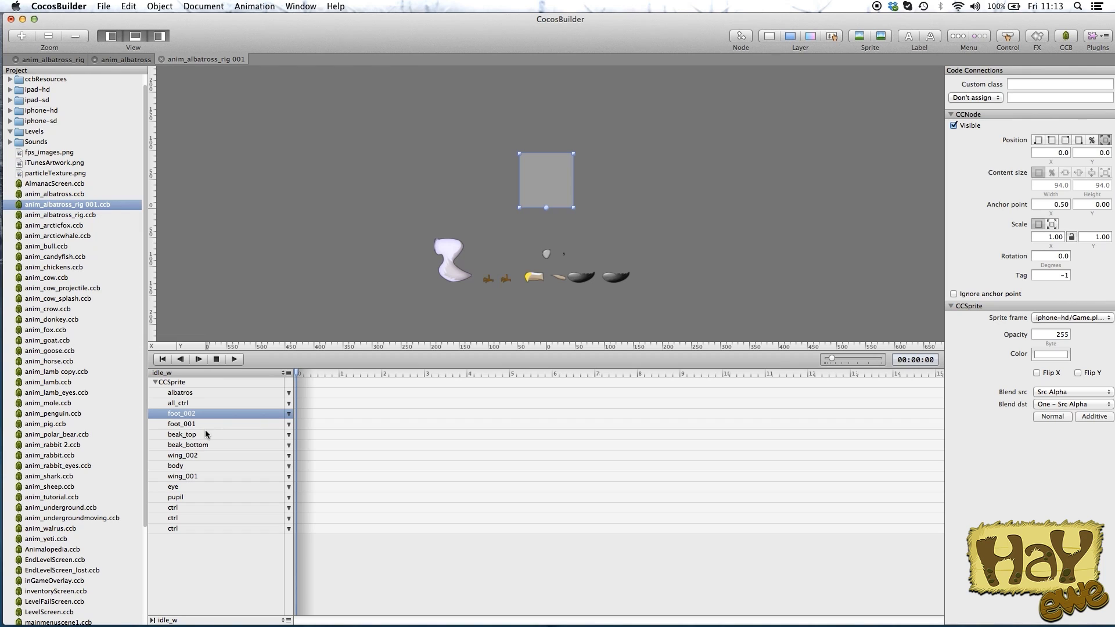
left_click(204, 427)
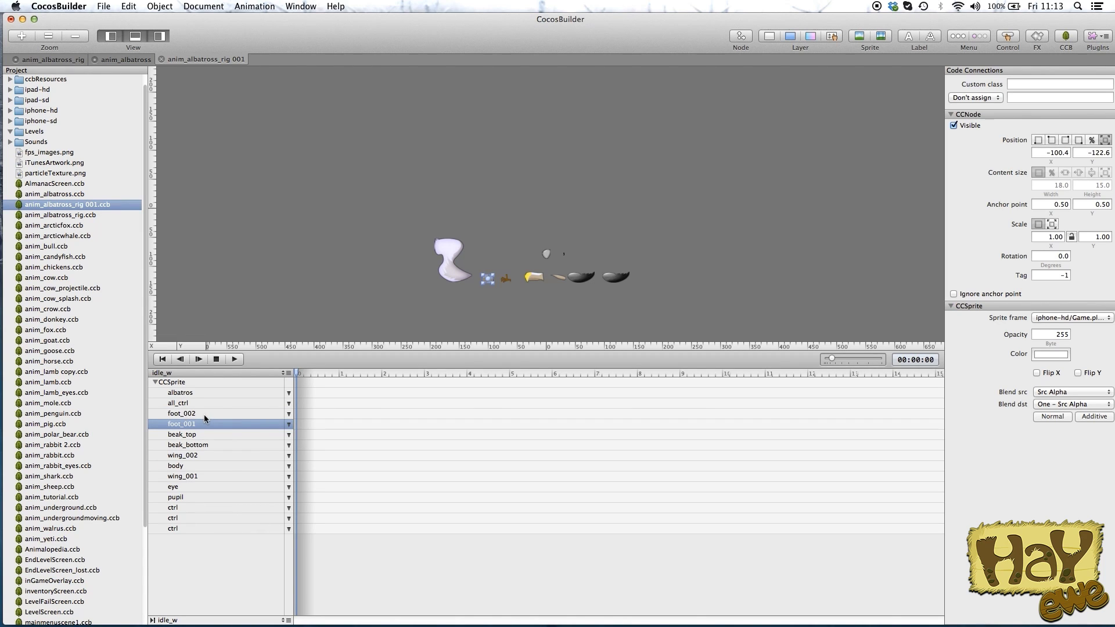
key("super+z")
left_click(207, 434)
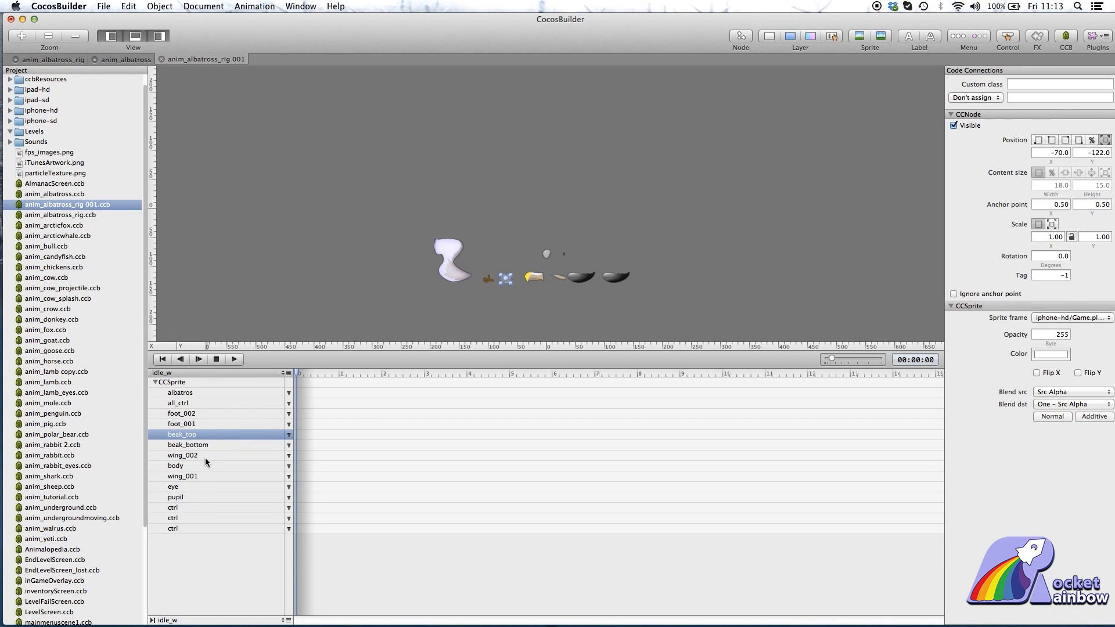
left_click(204, 456)
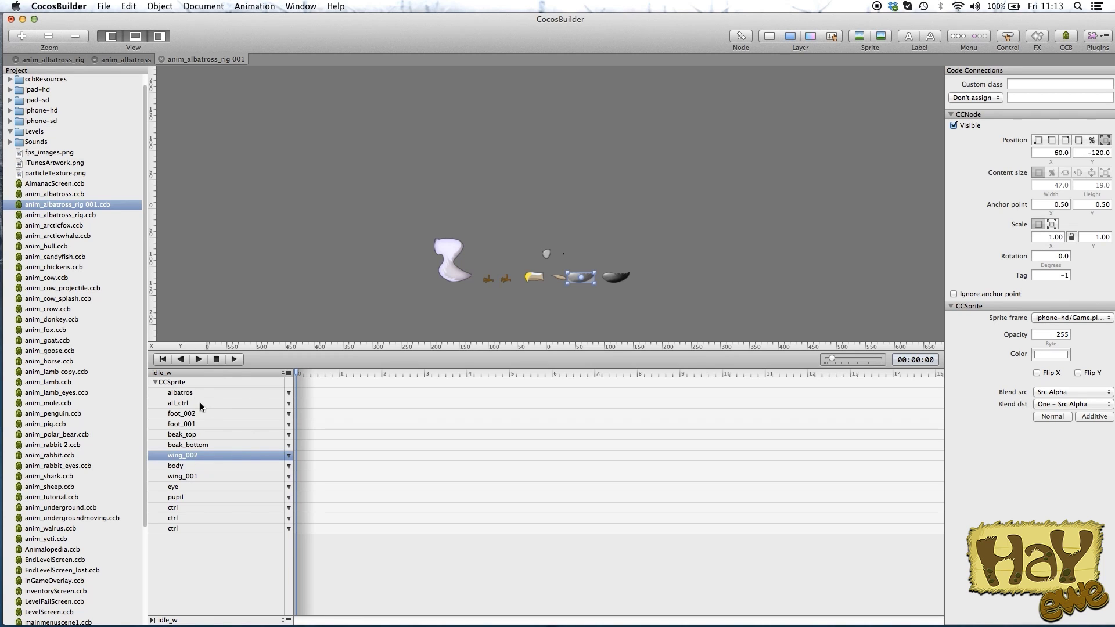
- Drag all_ctrl onto albatros to nest it as a child
left_click(191, 402)
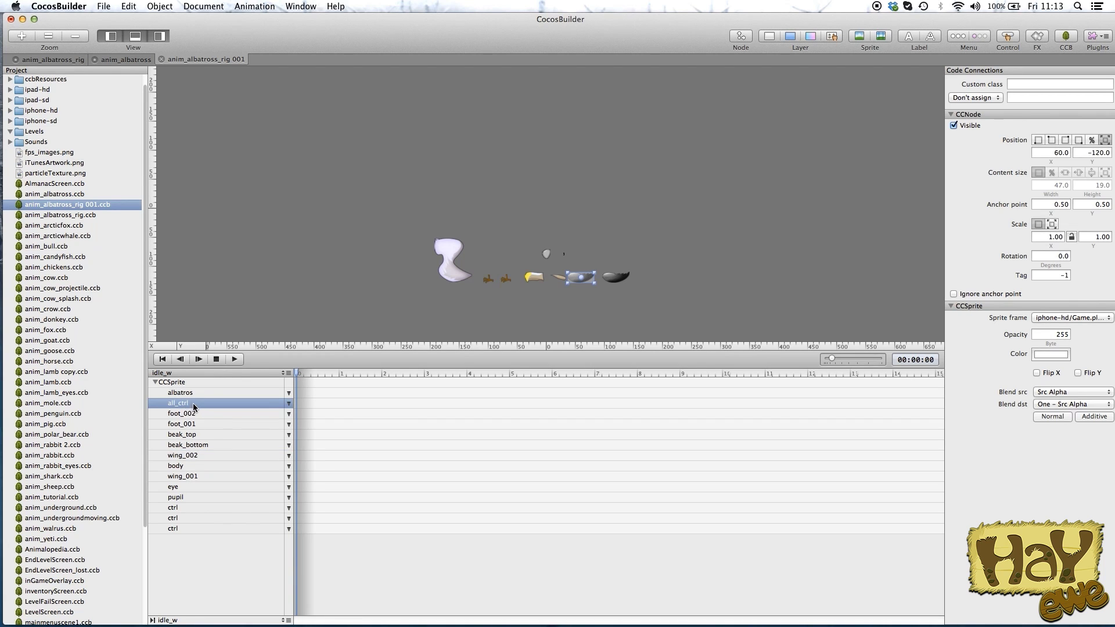
left_click_drag(195, 405, 191, 395)
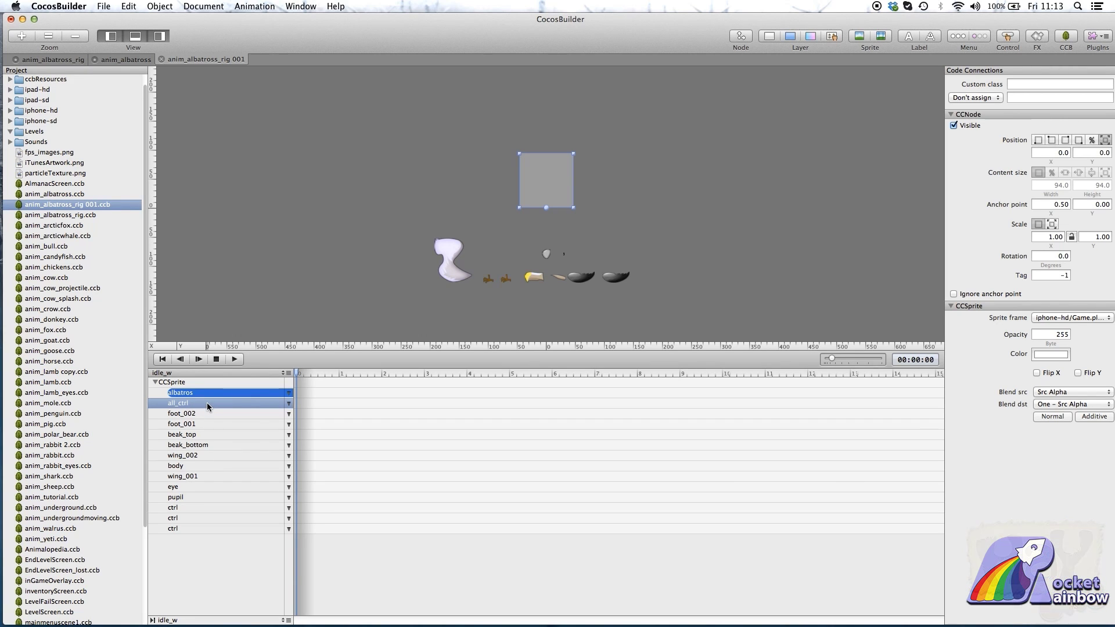
left_click_drag(206, 402, 208, 404)
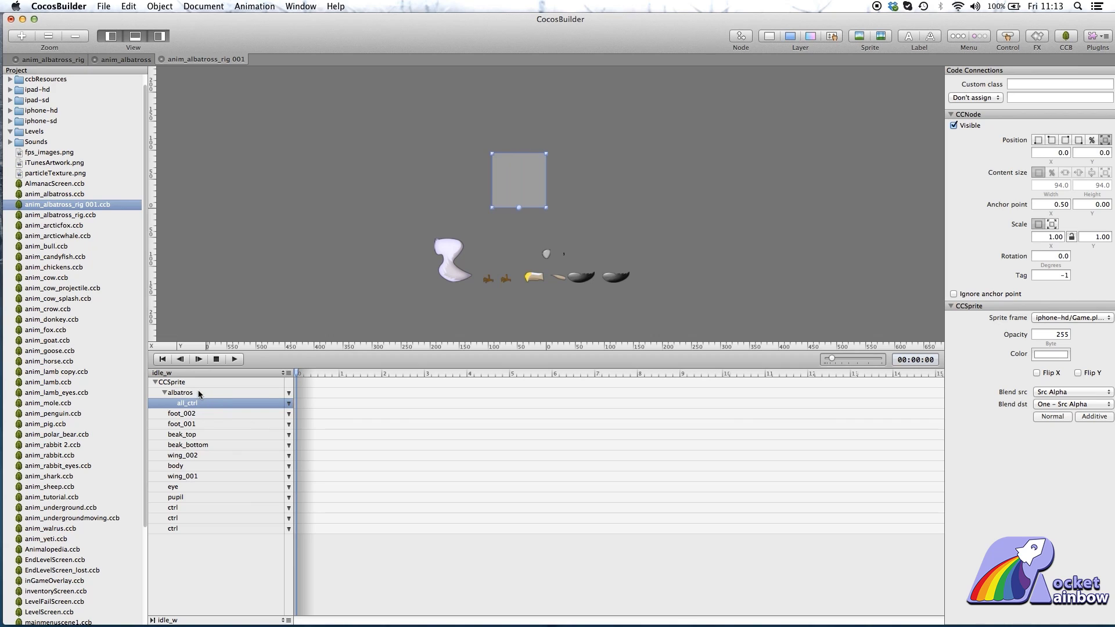
left_click(204, 396)
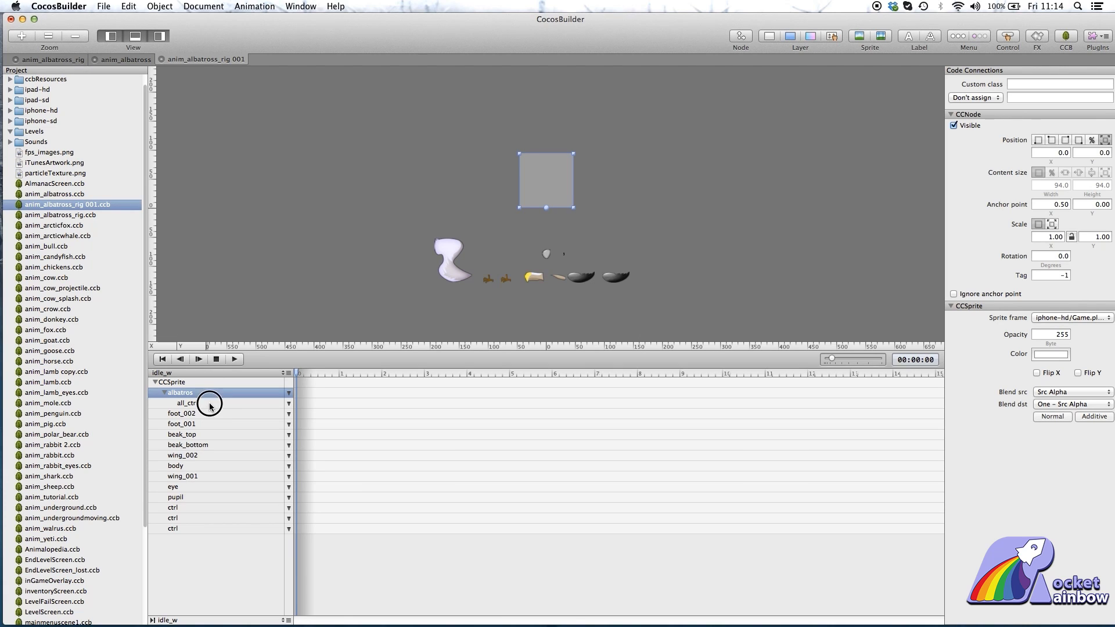
left_click(208, 402)
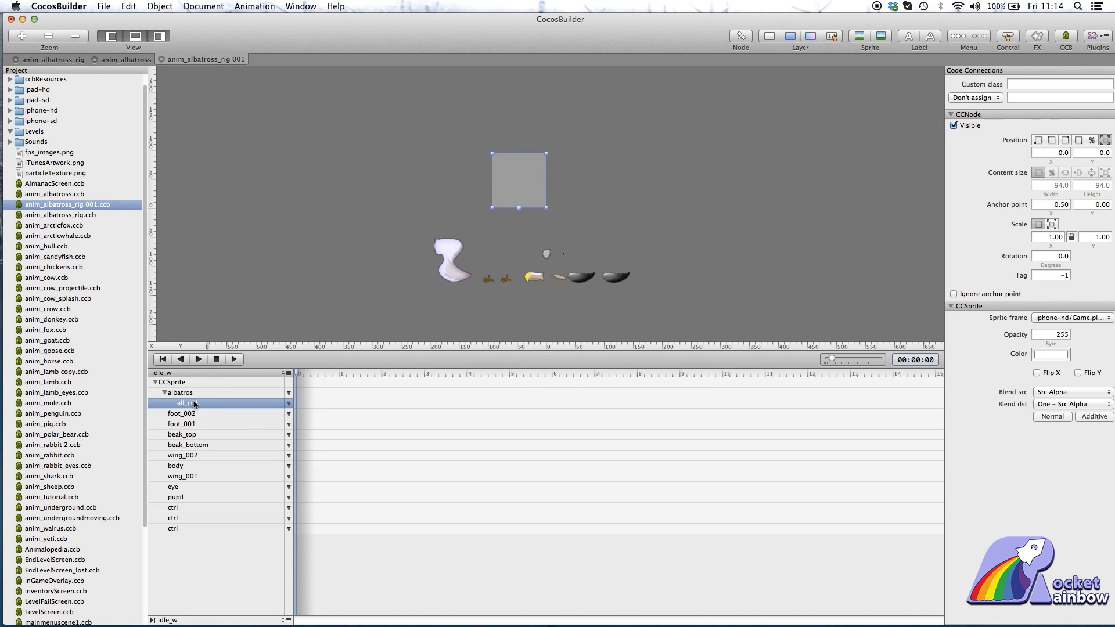
- Select foot_002, foot_001 and all_ctrl together in the outline
left_click(199, 414)
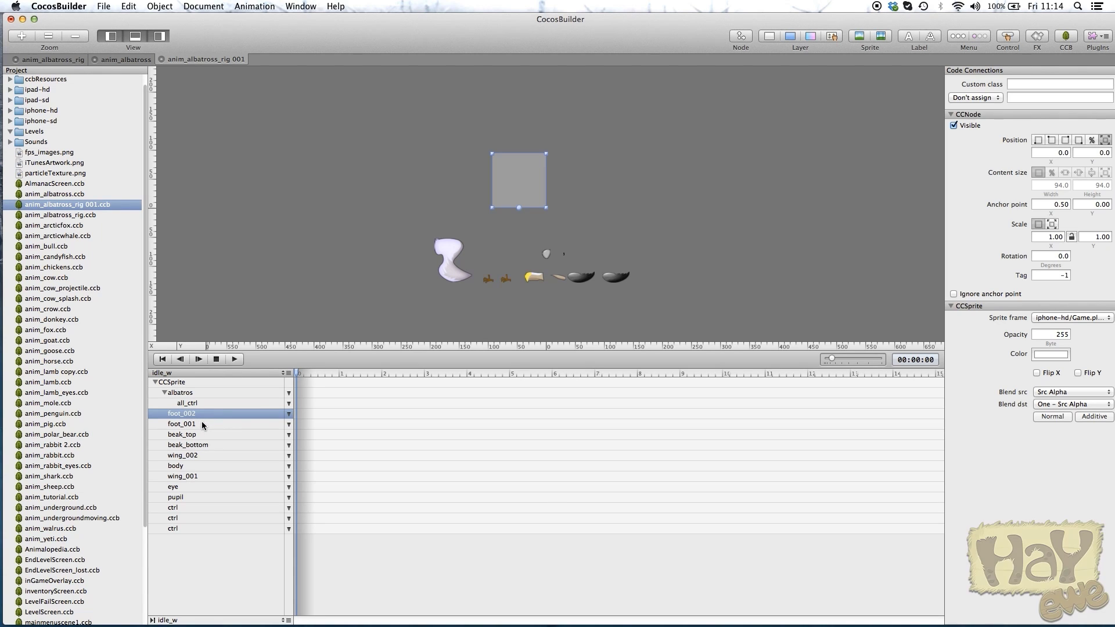
left_click(198, 416)
left_click(198, 424, "shift")
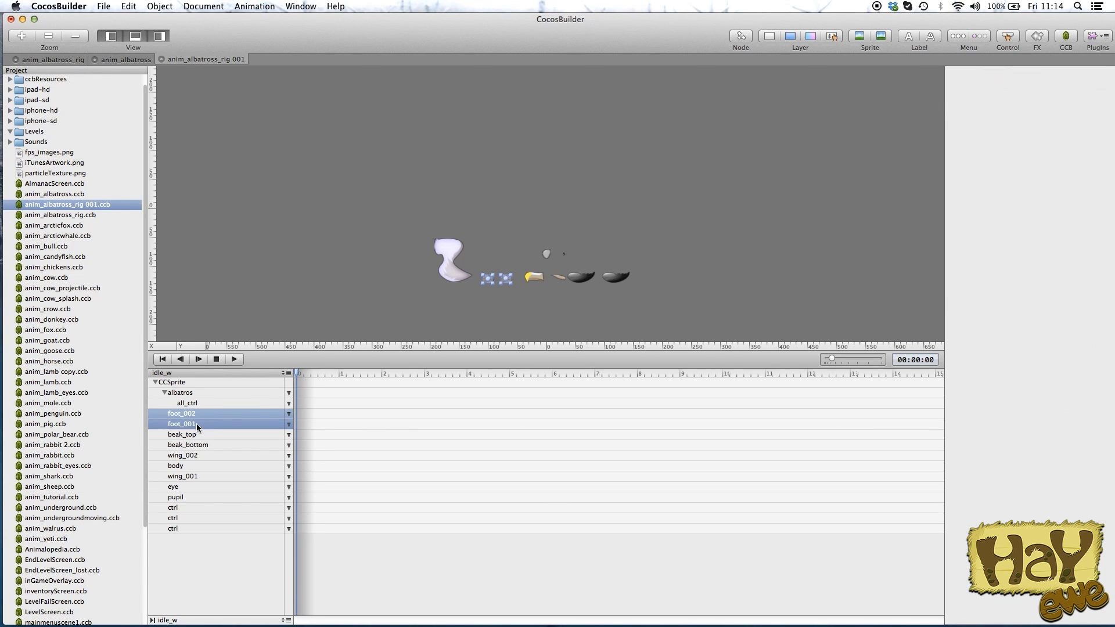
left_click(199, 404, "shift")
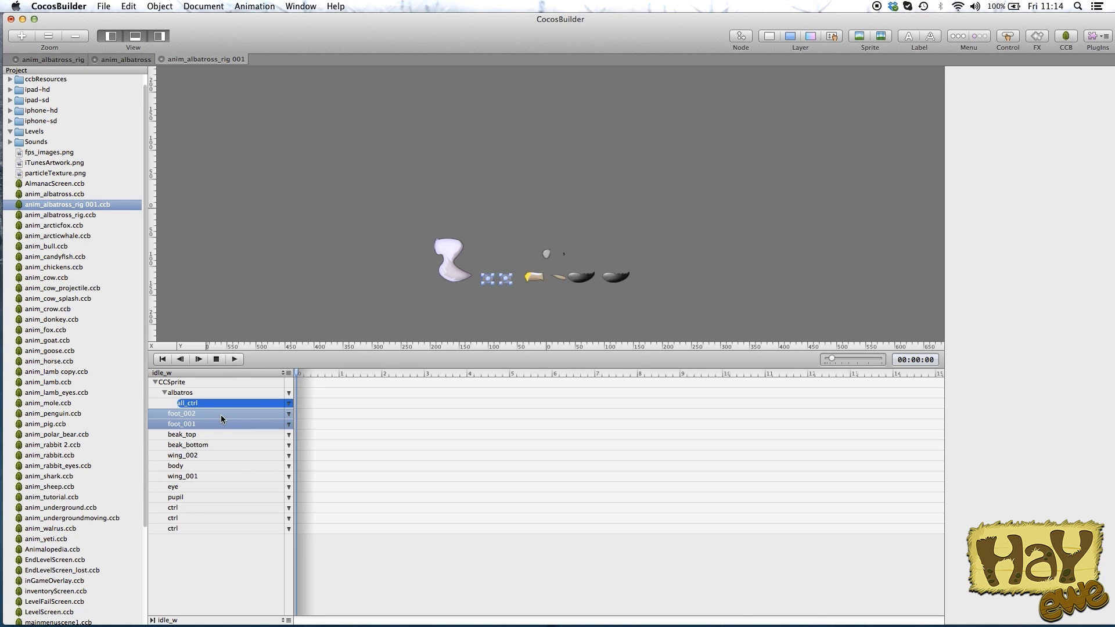
- Move foot_002, foot_001 and body under all_ctrl, with body below foot_002
left_click_drag(221, 415, 220, 416)
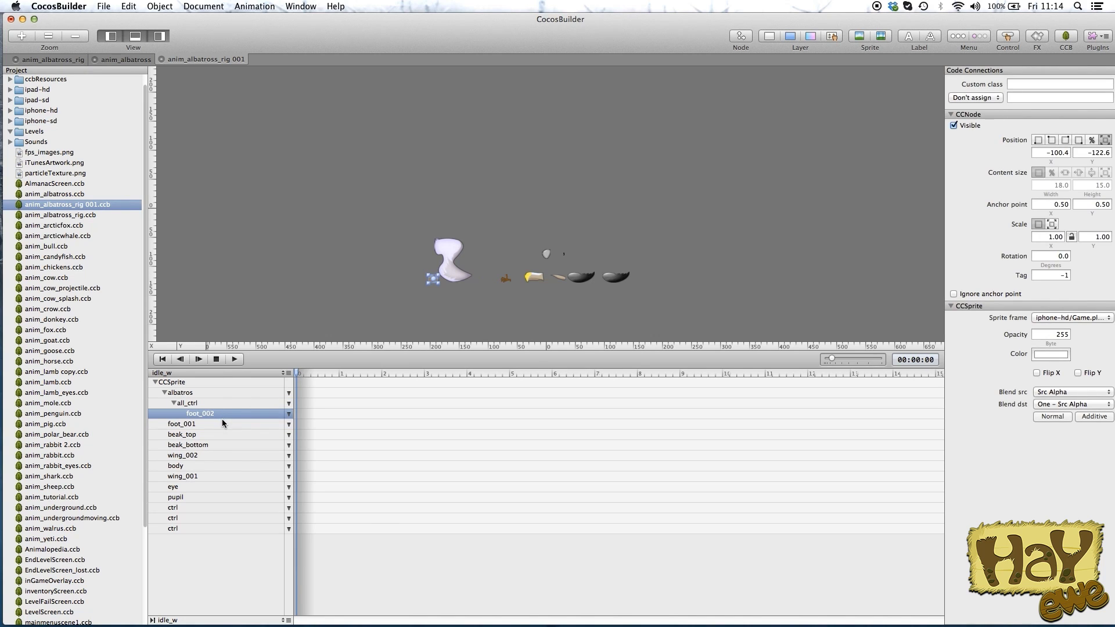
left_click(205, 466)
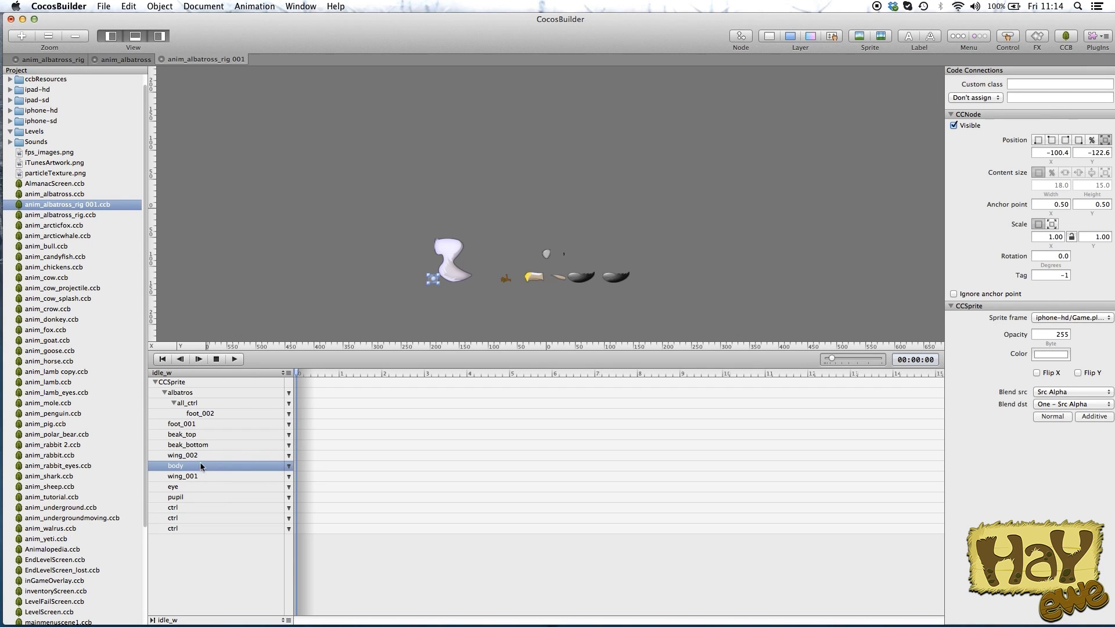
left_click(206, 464)
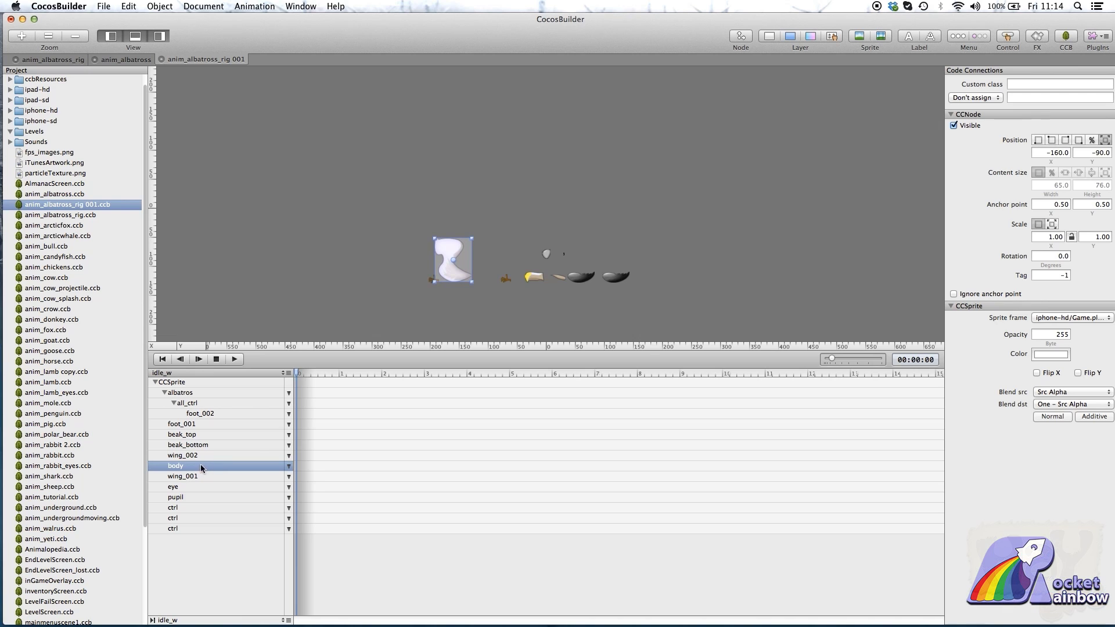
left_click(193, 466)
double_click(195, 402)
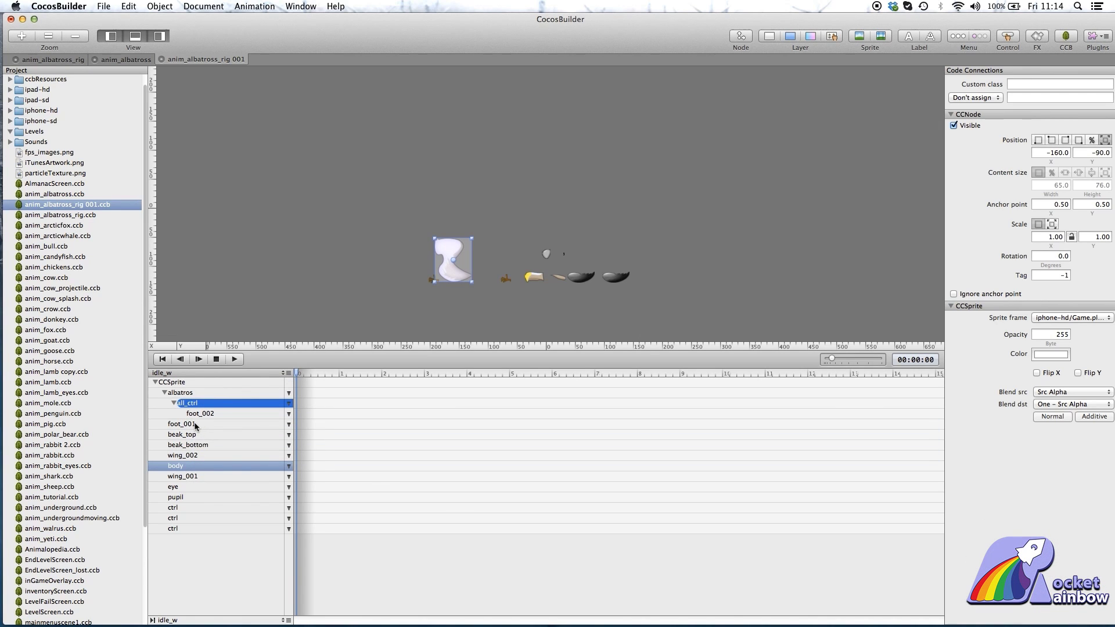
mouse_move(199, 426)
left_mouse_down()
mouse_move(211, 423)
mouse_move(214, 398)
mouse_move(219, 411)
left_mouse_up()
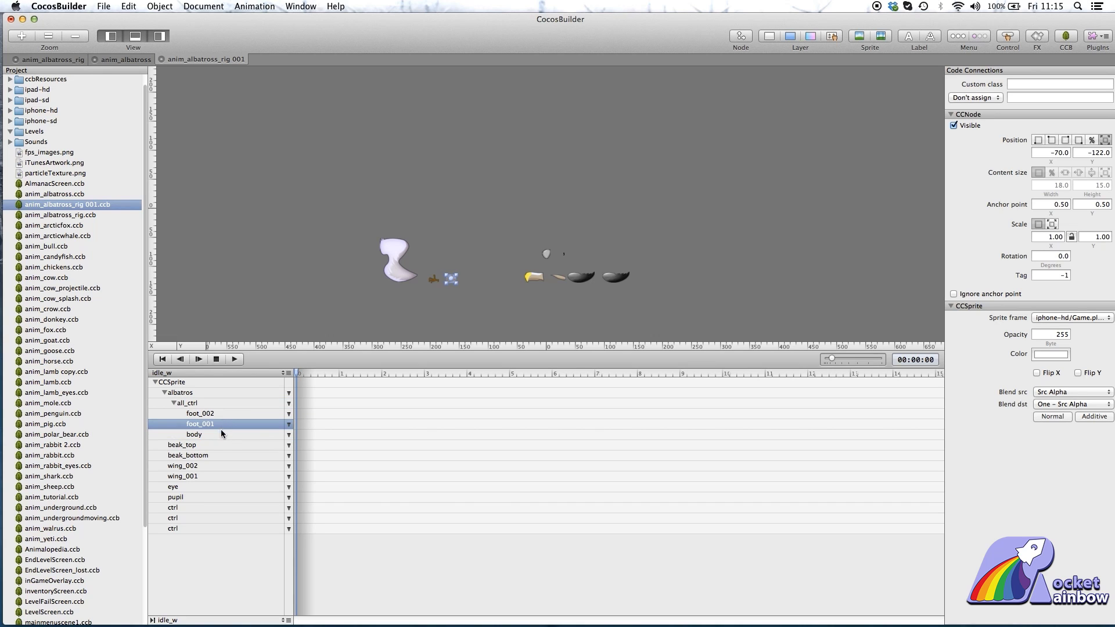
- Set the body's position to 0, 0
left_click(222, 434)
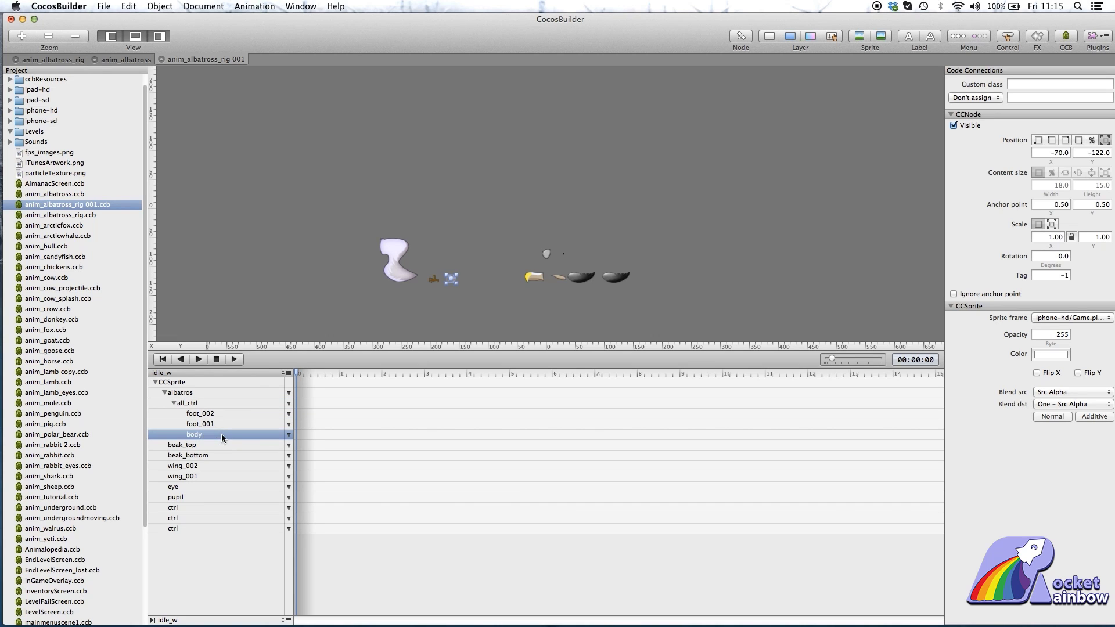
left_click(1048, 152)
type("0")
key("Return")
left_click(1086, 153)
type("0")
key("Return")
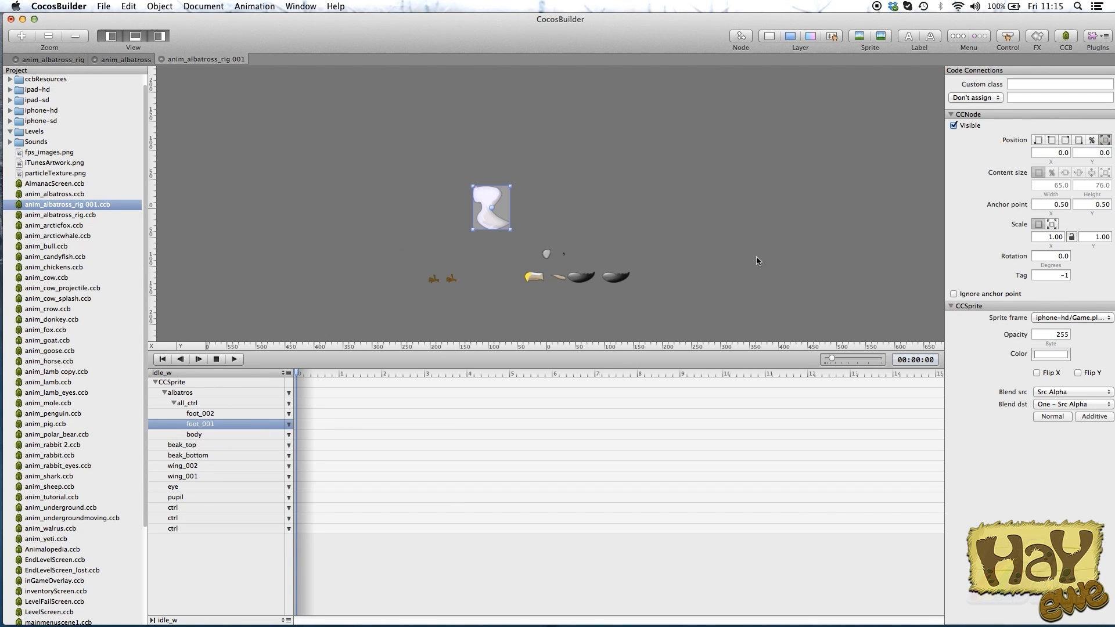
type("0")
- Place foot_001 at position 0, -40 beneath the body
key("Tab")
type("0")
key("Return")
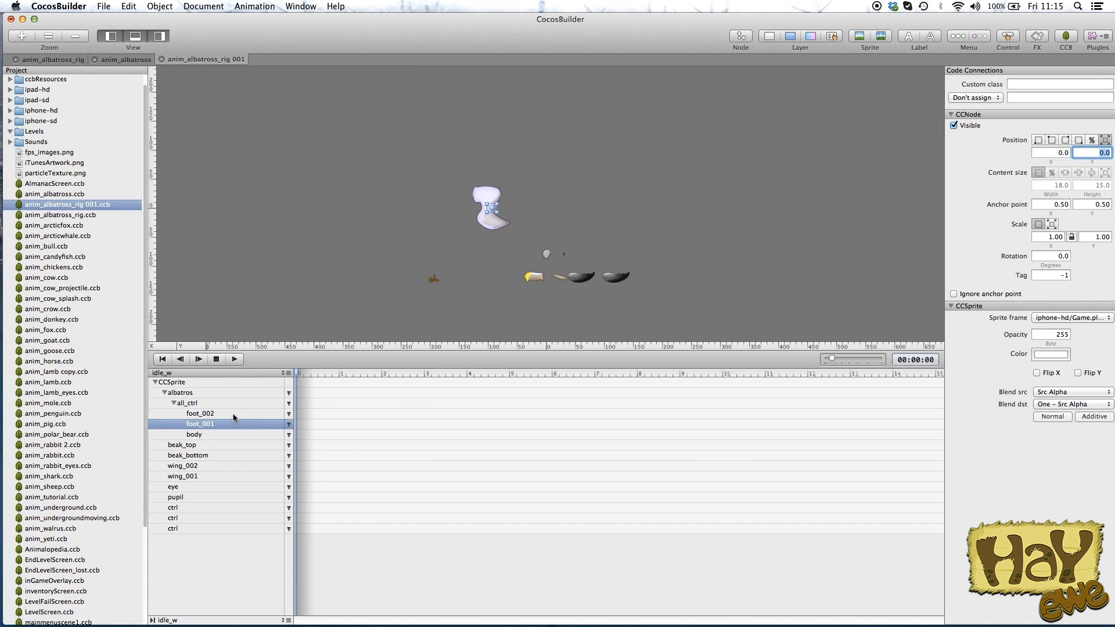
key("shift+Down")
key("shift+Down")
key("shift+Down")
key("shift+Down")
- Place foot_002 at position -11, -40 and zoom in on the albatross
left_click(211, 415)
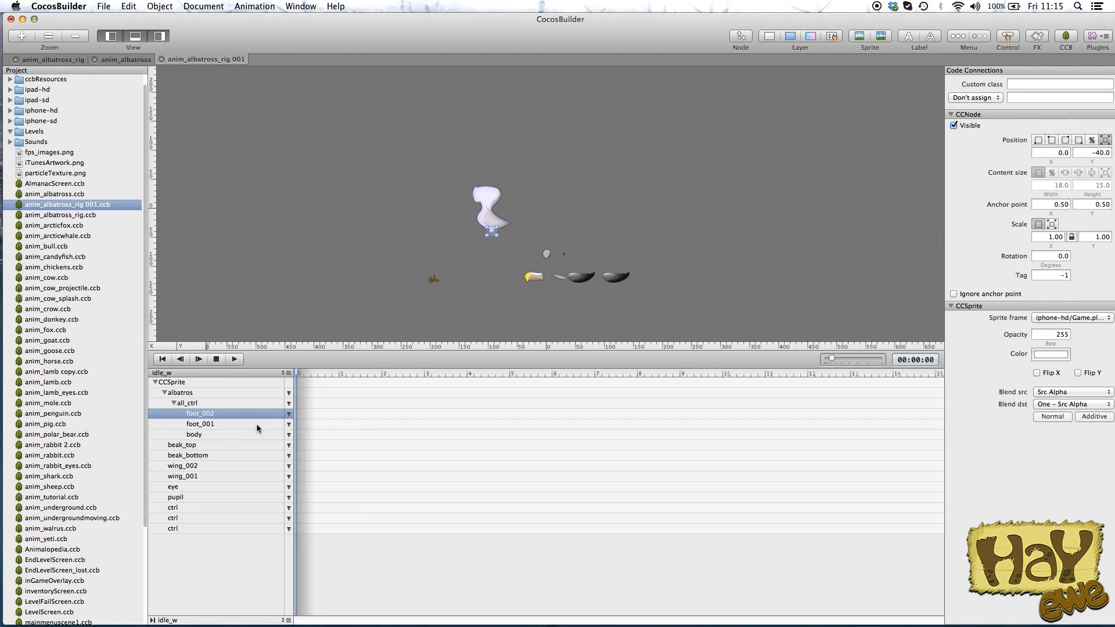
left_click(1054, 152)
type("0")
key("Tab")
type("0")
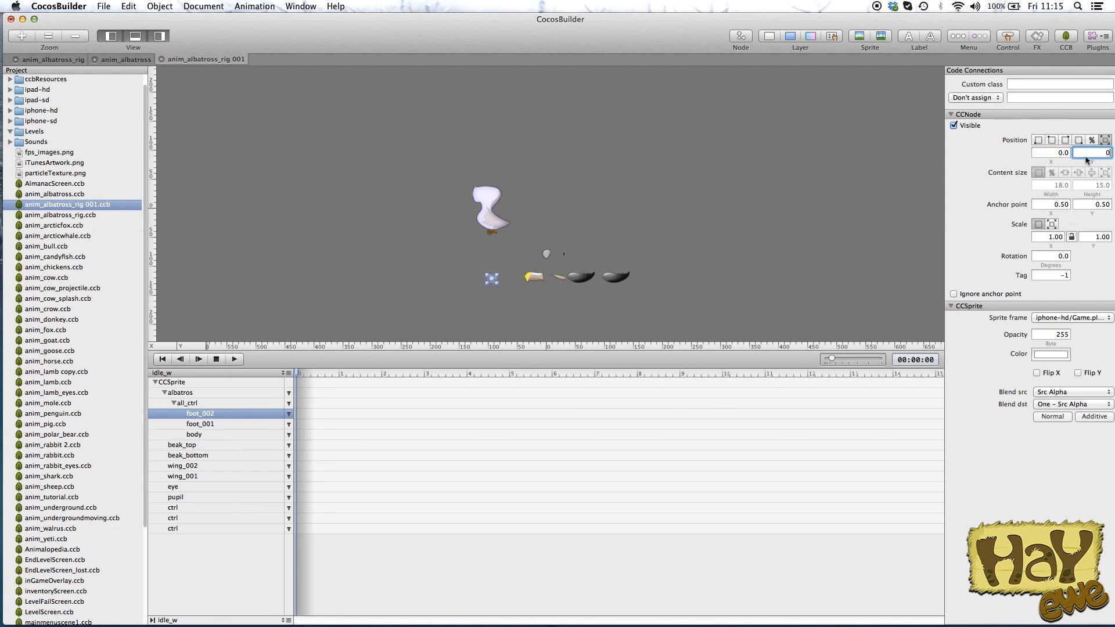
key("Return")
key("shift+Down")
key("shift+Down")
key("shift+Down")
key("shift+Down")
key("Left")
key("Left")
key("Left")
key("Left")
key("Left")
key("Left")
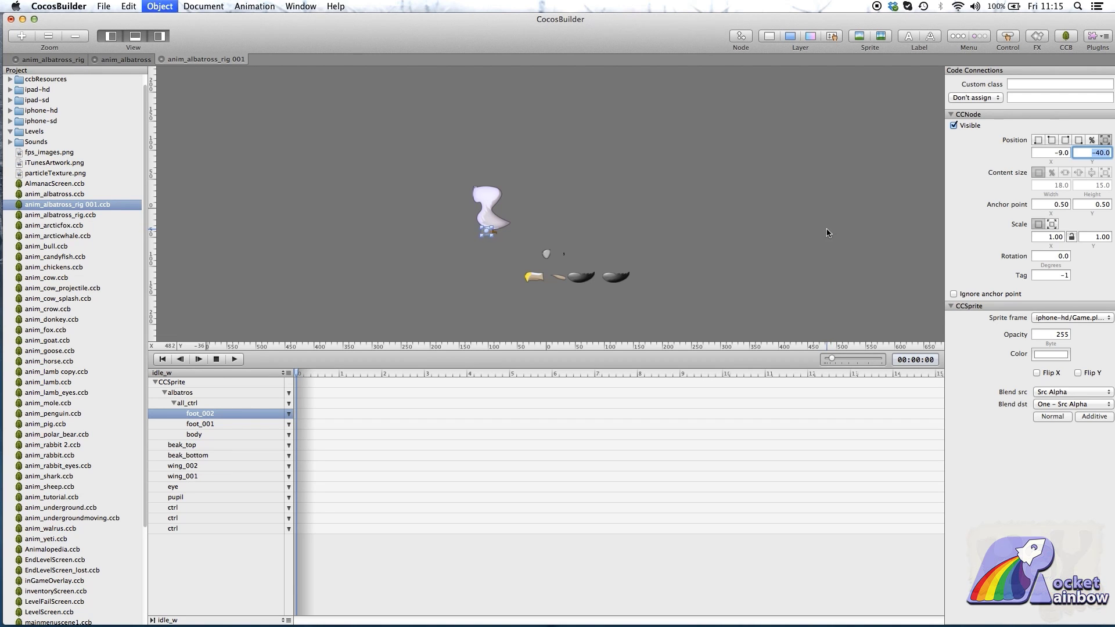
key("Left")
key("Left")
key("Left")
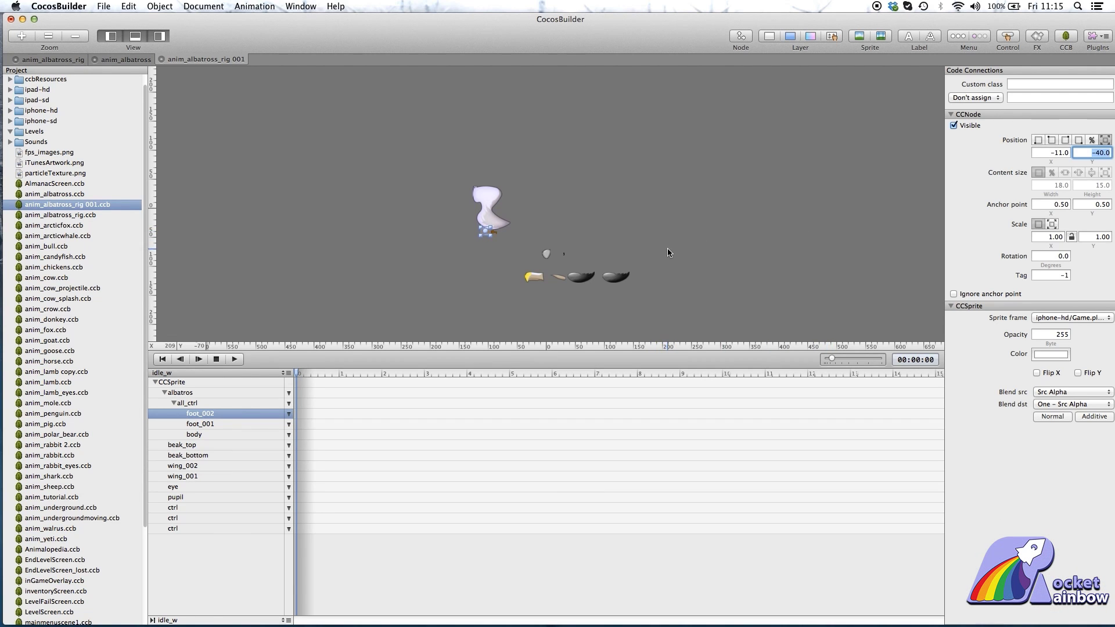
key("super+equal")
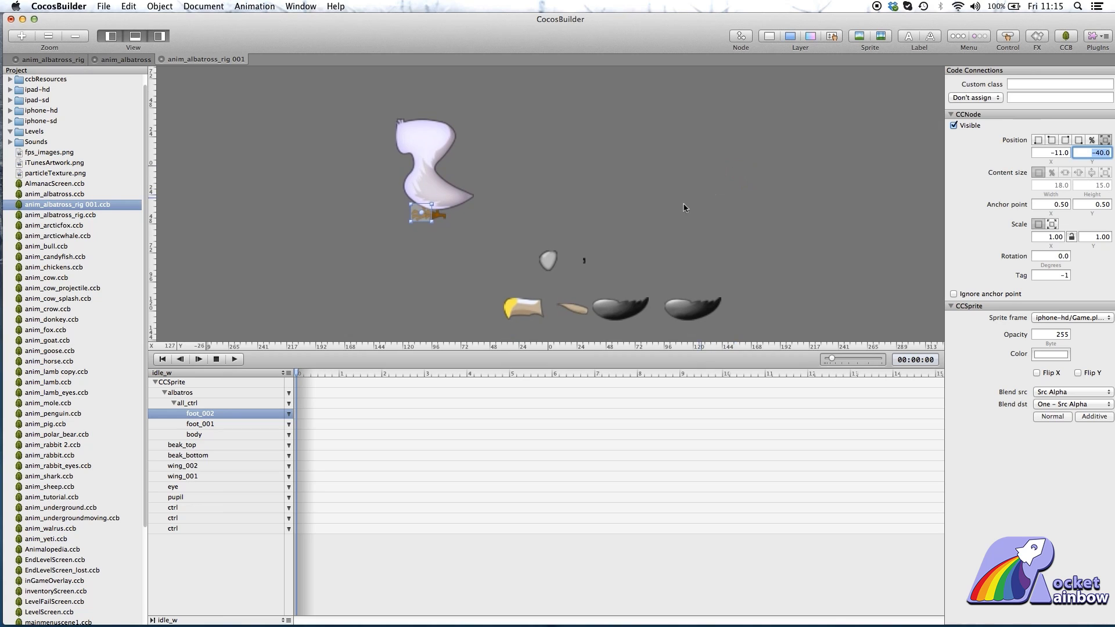
- Nudge foot_001 with the arrow keys to position 1, -42 beneath the body
left_click(238, 433)
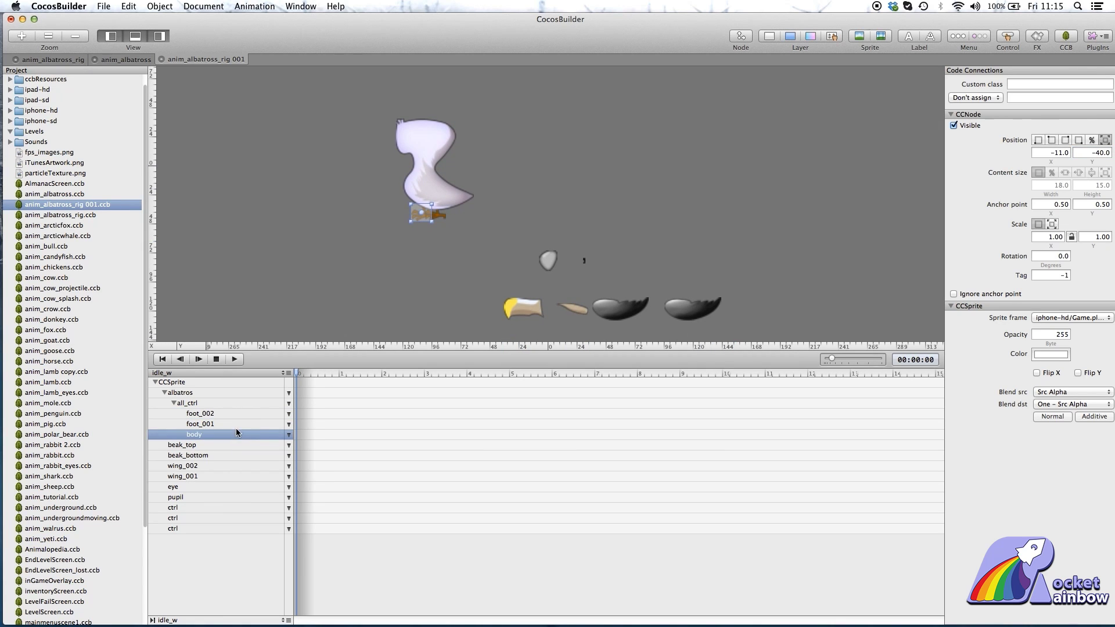
left_click(235, 425)
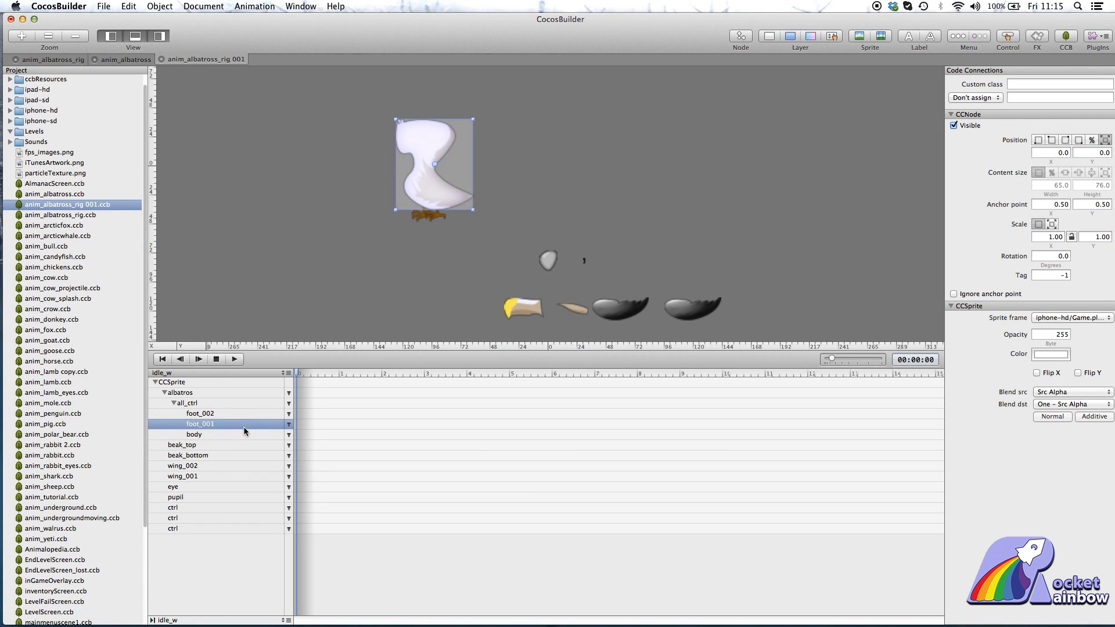
key("Down")
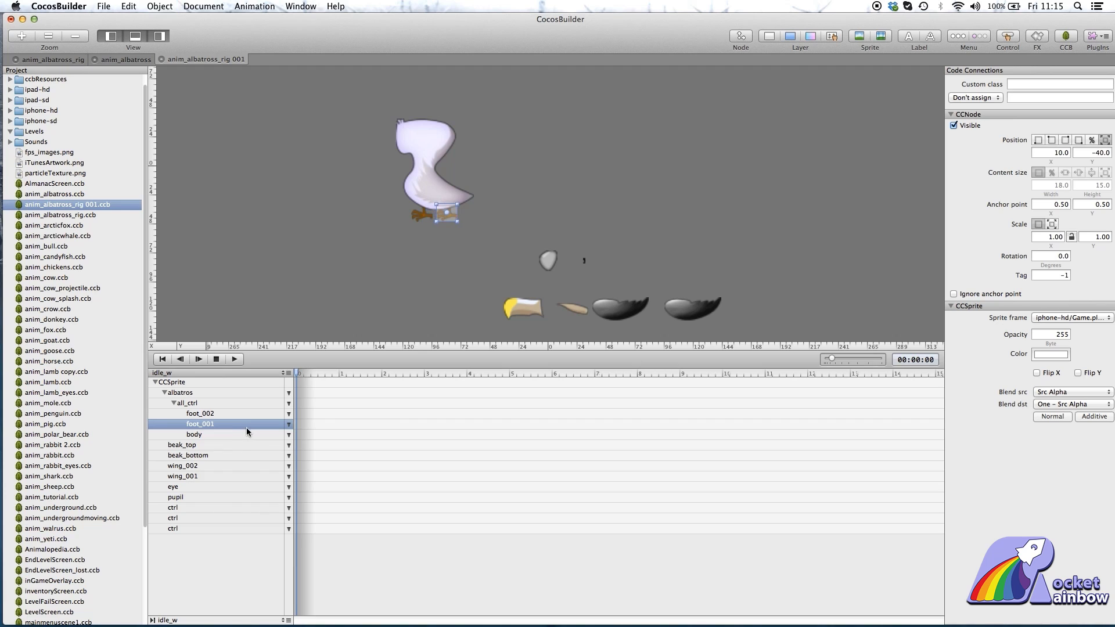
key("Down")
key("Right")
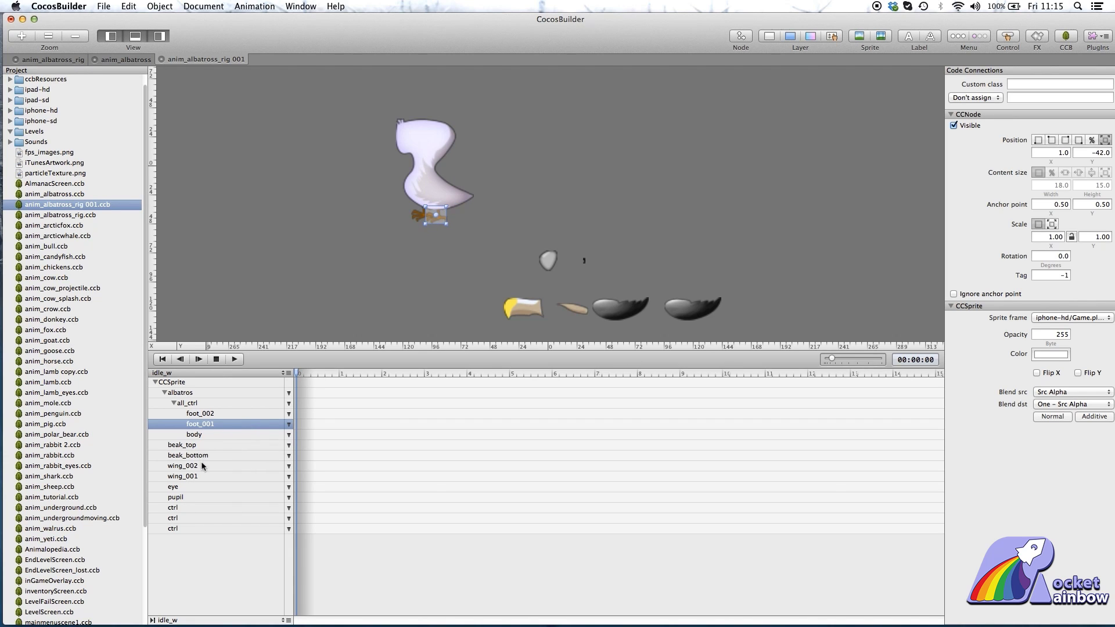
left_click(206, 467)
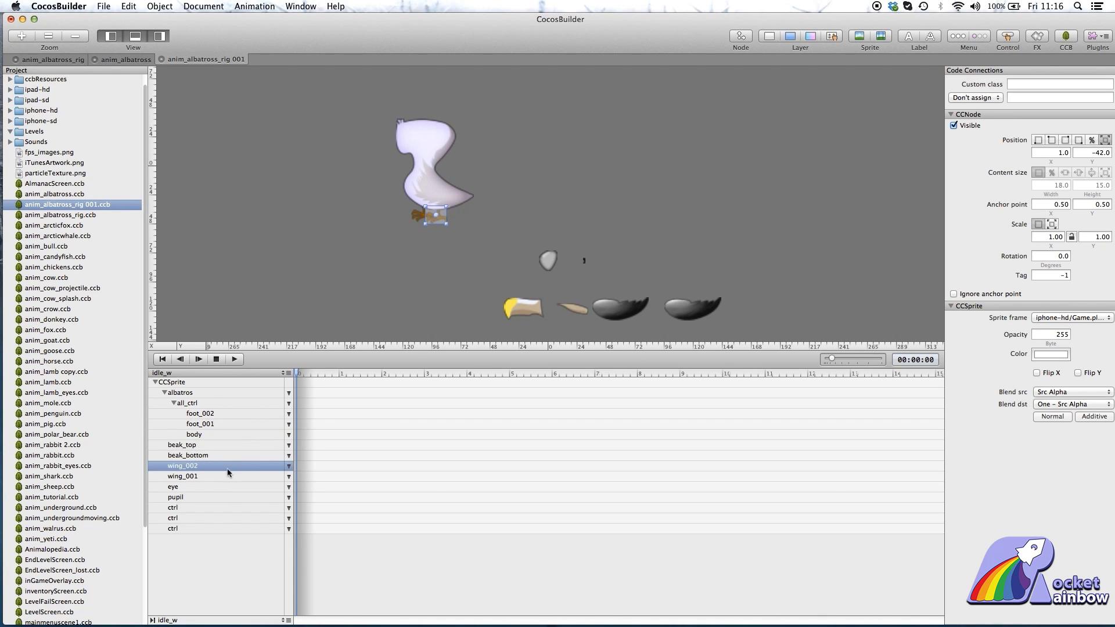
- Move wing_002 into all_ctrl beside body and zero its position
mouse_move(207, 469)
left_mouse_down()
mouse_move(209, 436)
mouse_move(231, 440)
left_mouse_up()
left_click(1050, 153)
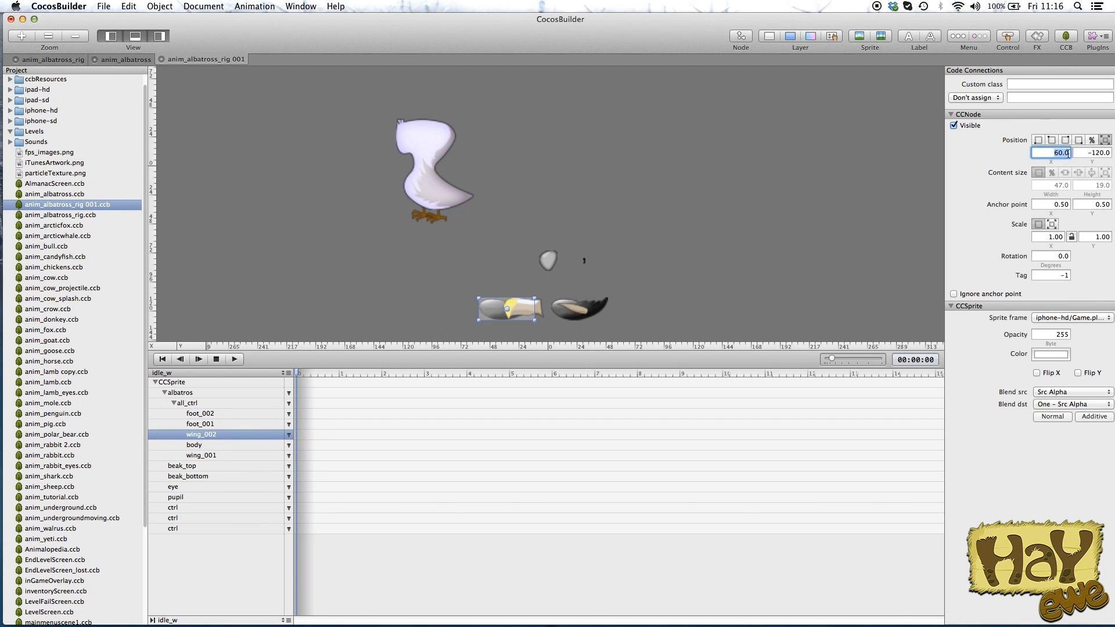
type("0")
key("Tab")
type("0")
key("Return")
- Set wing_001's position to 0, 0 across the body
left_click(209, 455)
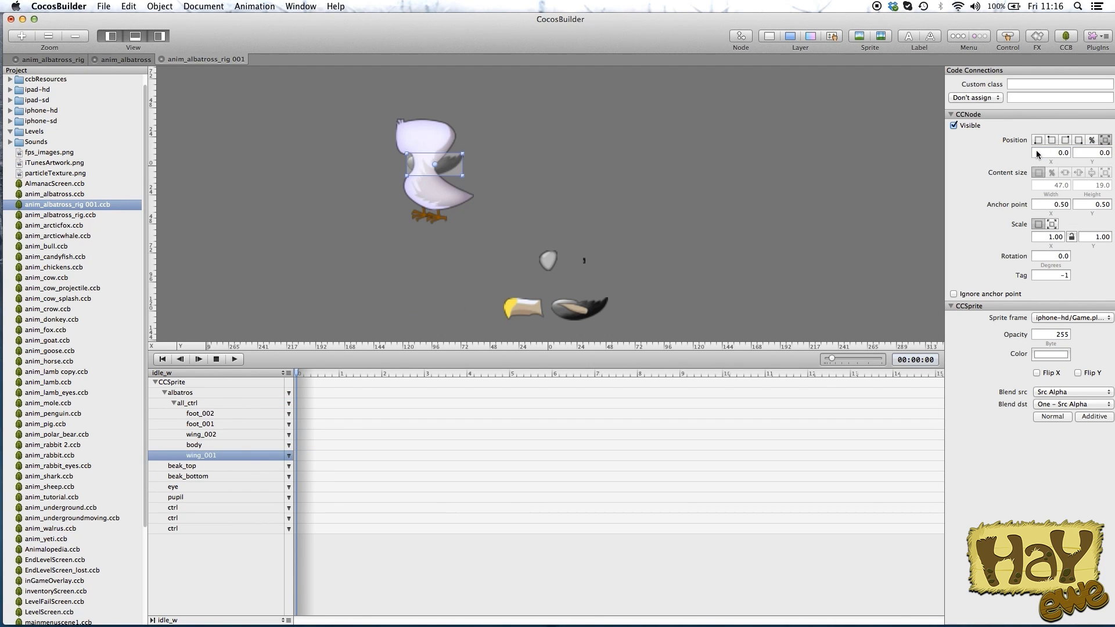
left_click(1089, 153)
type("0")
key("Return")
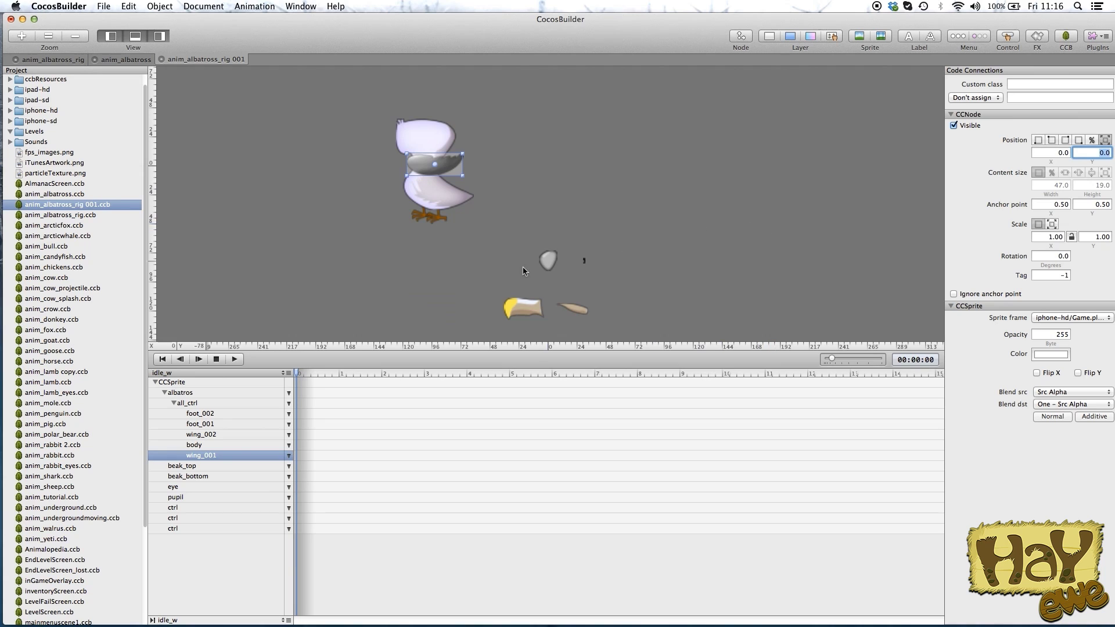
left_click(179, 528)
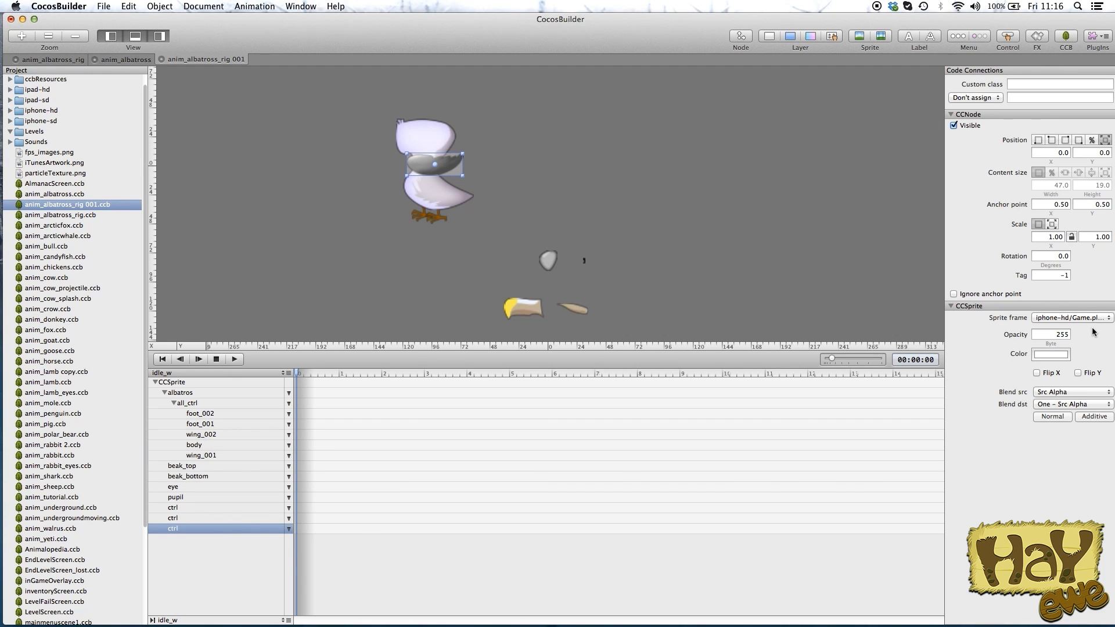
left_click_drag(563, 220, 574, 224)
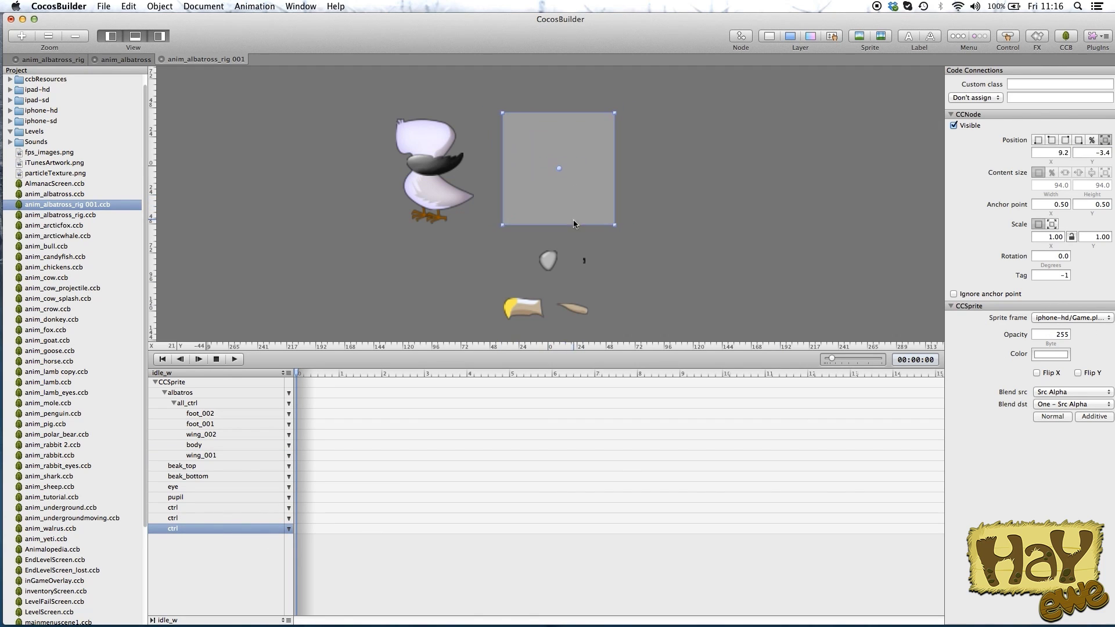
key("super+c")
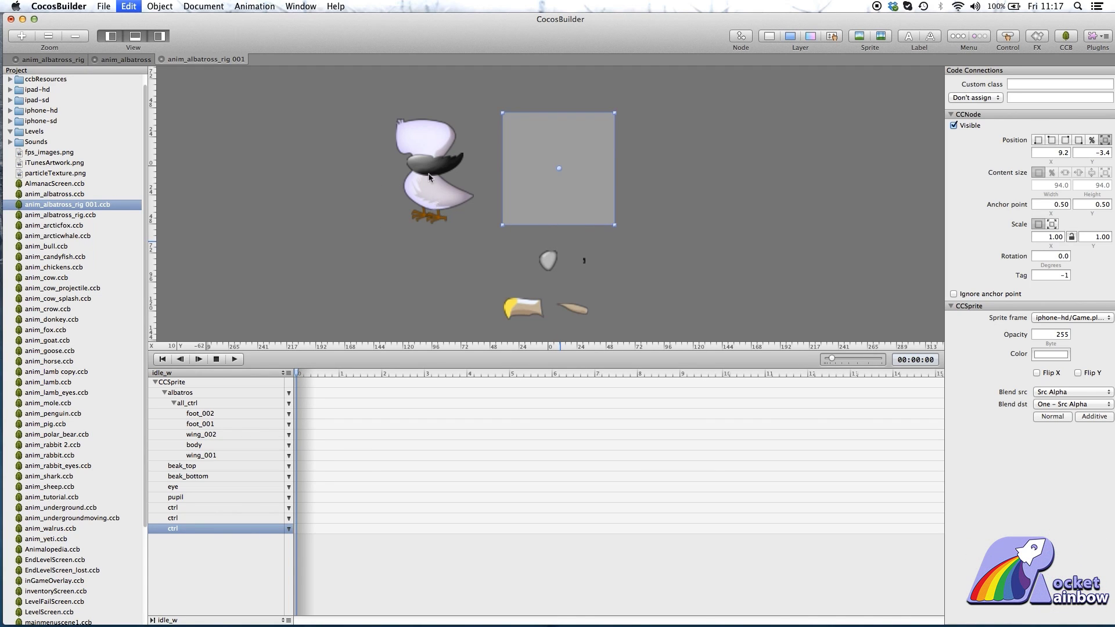
key("super+z")
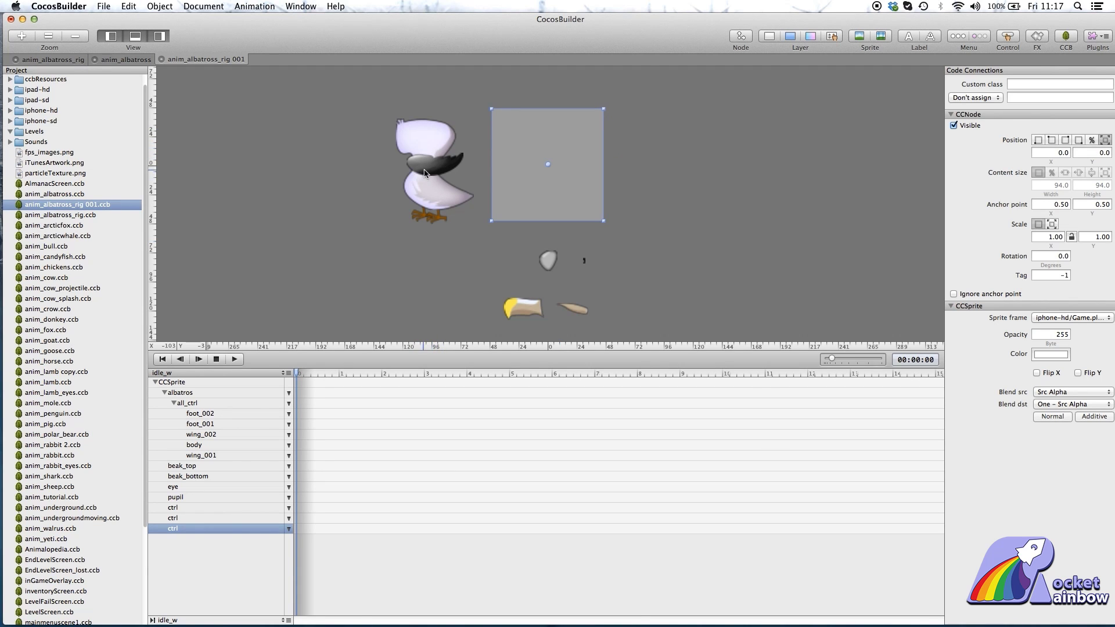
left_click(209, 448)
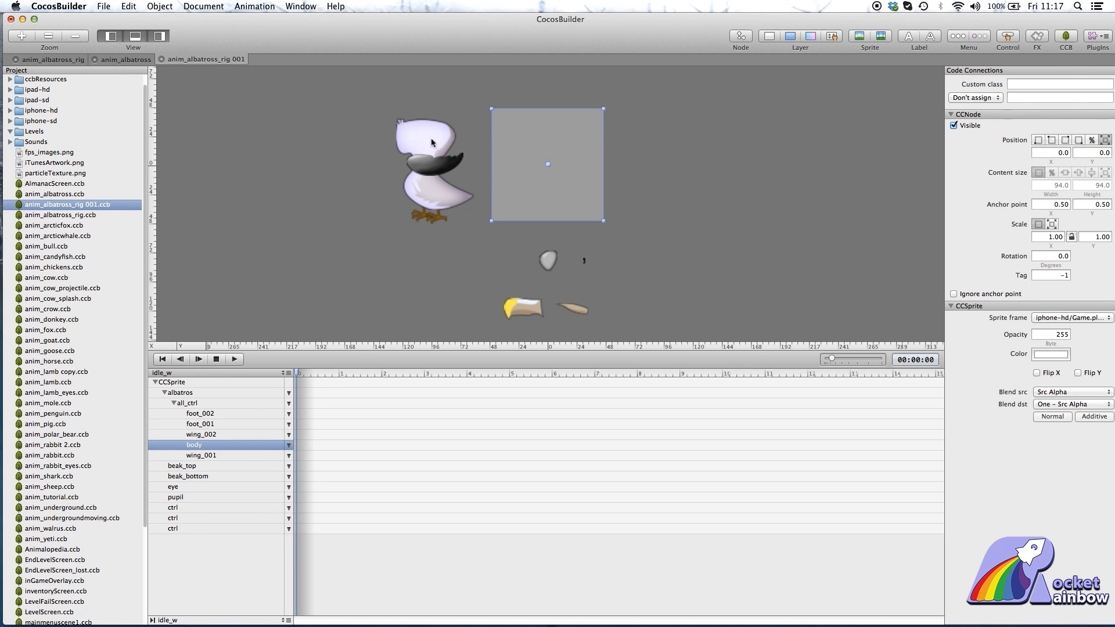
left_click_drag(433, 140, 350, 141)
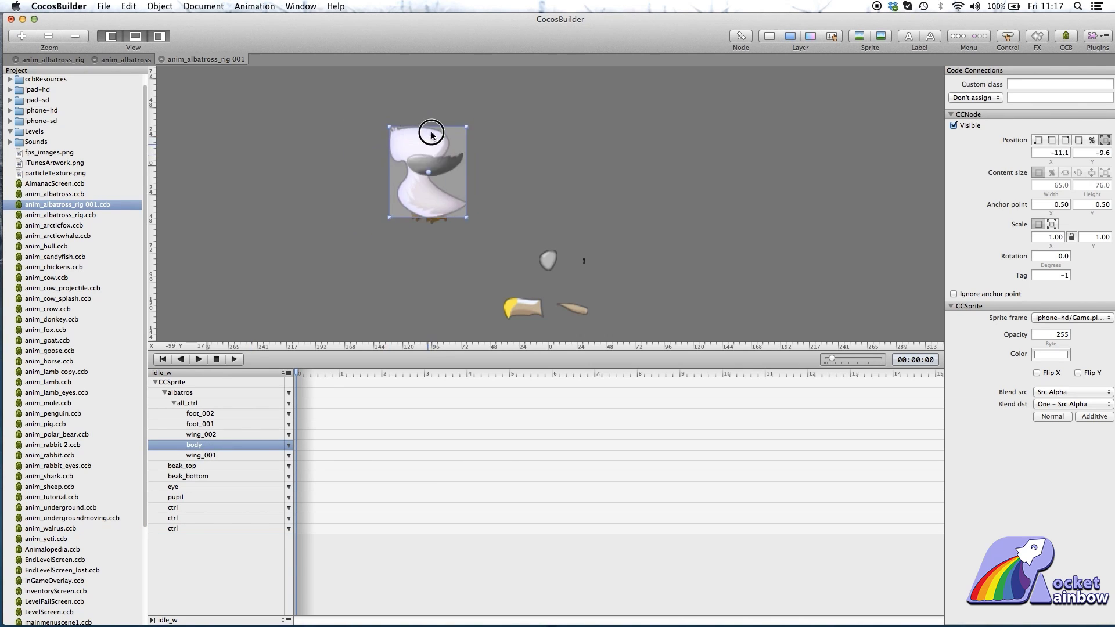
key("super+c")
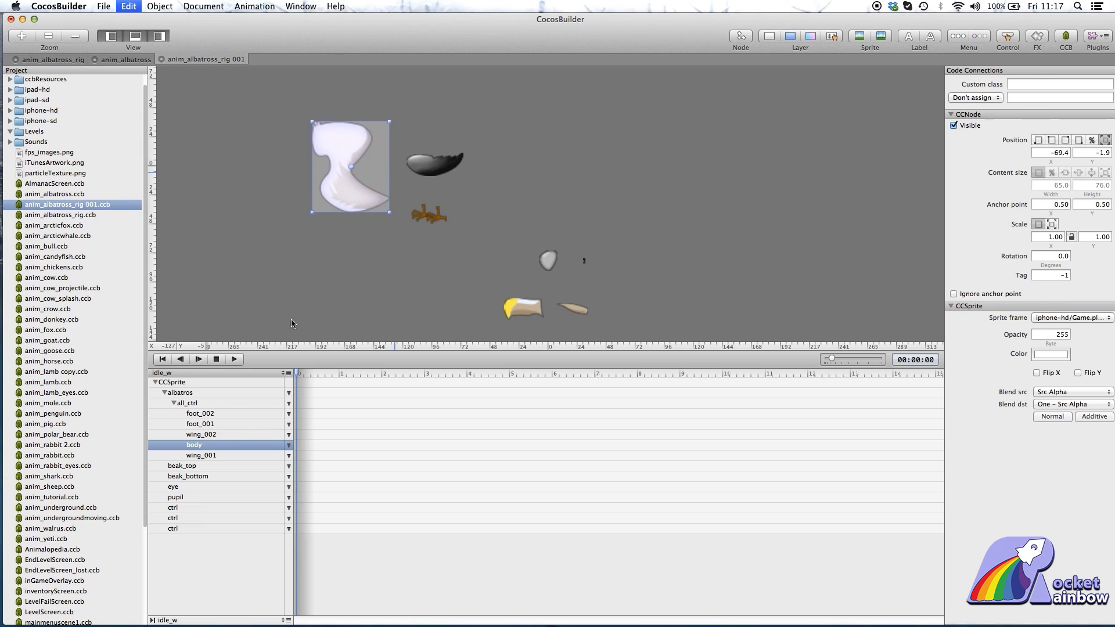
key("super+z")
left_click(221, 435)
left_click(202, 446)
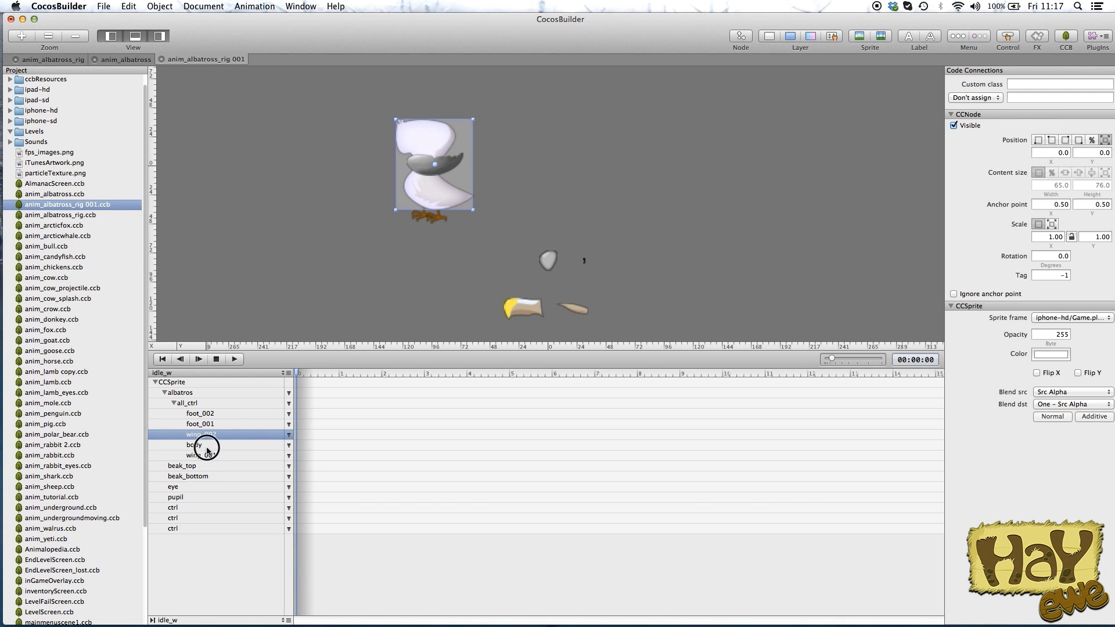
left_click(200, 446)
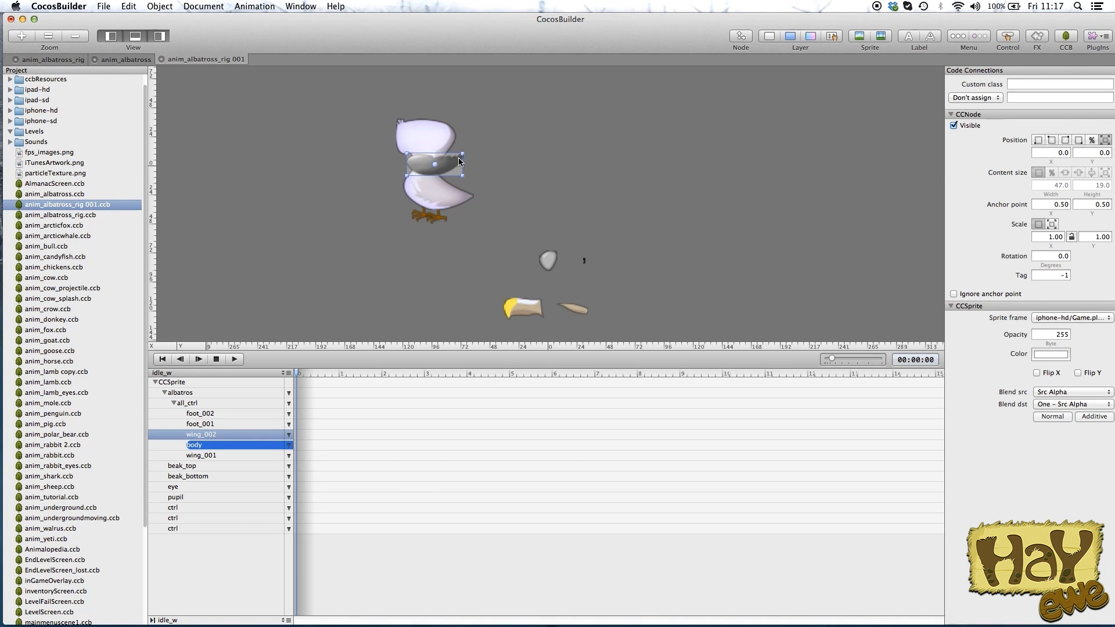
- Pull wing_002 out of body and place it directly under all_ctrl, above body
mouse_move(459, 162)
left_mouse_down()
mouse_move(427, 222)
mouse_move(447, 194)
left_mouse_up()
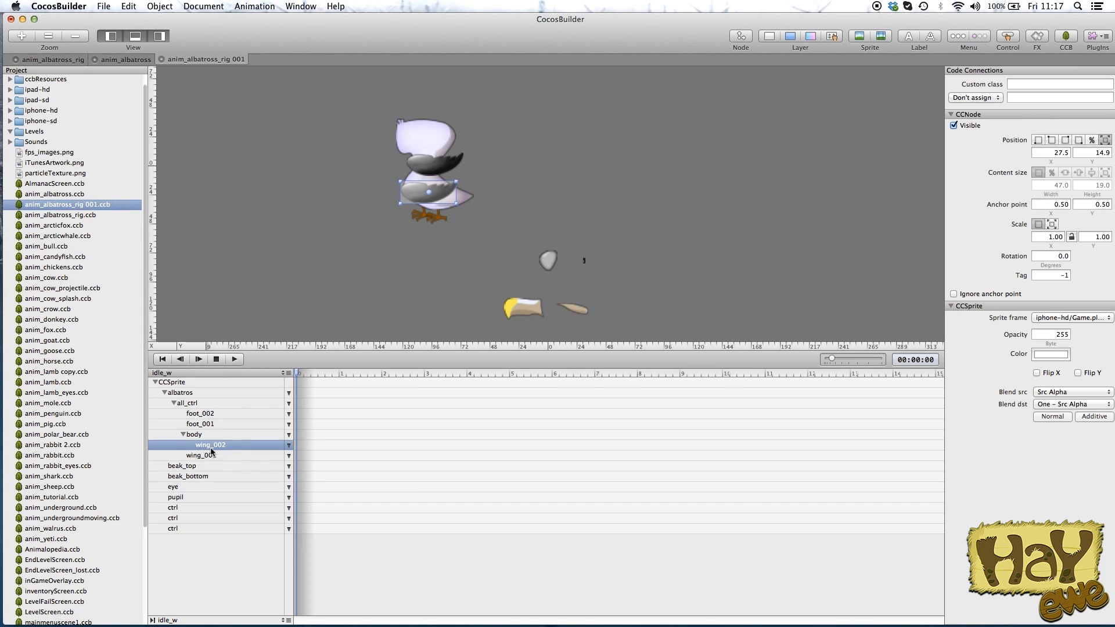
mouse_move(215, 451)
left_mouse_down()
mouse_move(174, 481)
mouse_move(189, 512)
left_mouse_up()
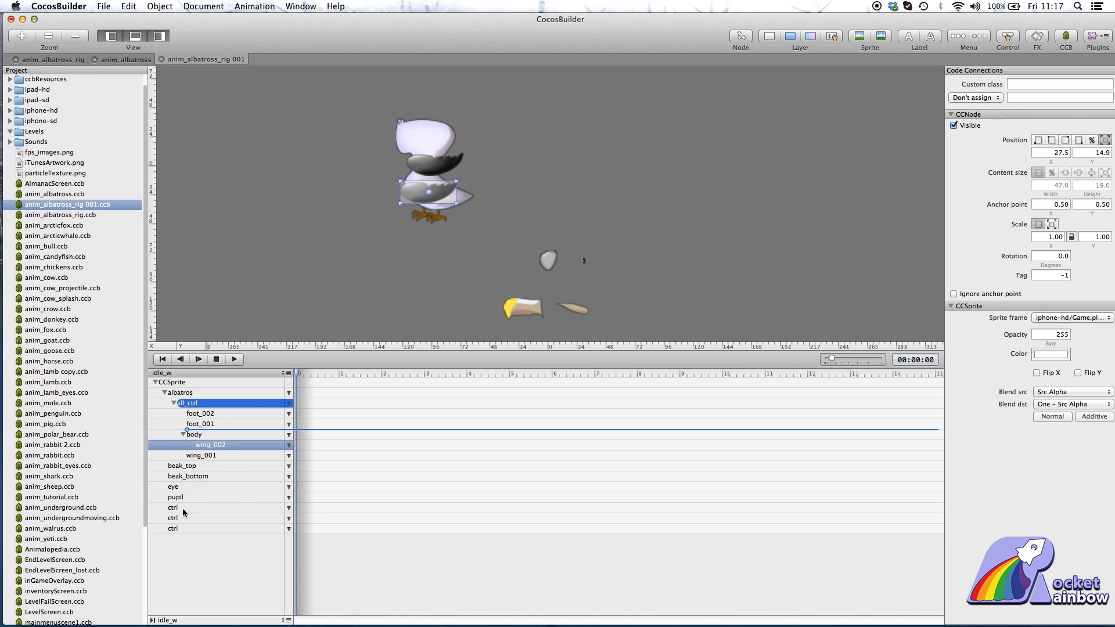
left_click_drag(194, 501, 199, 430)
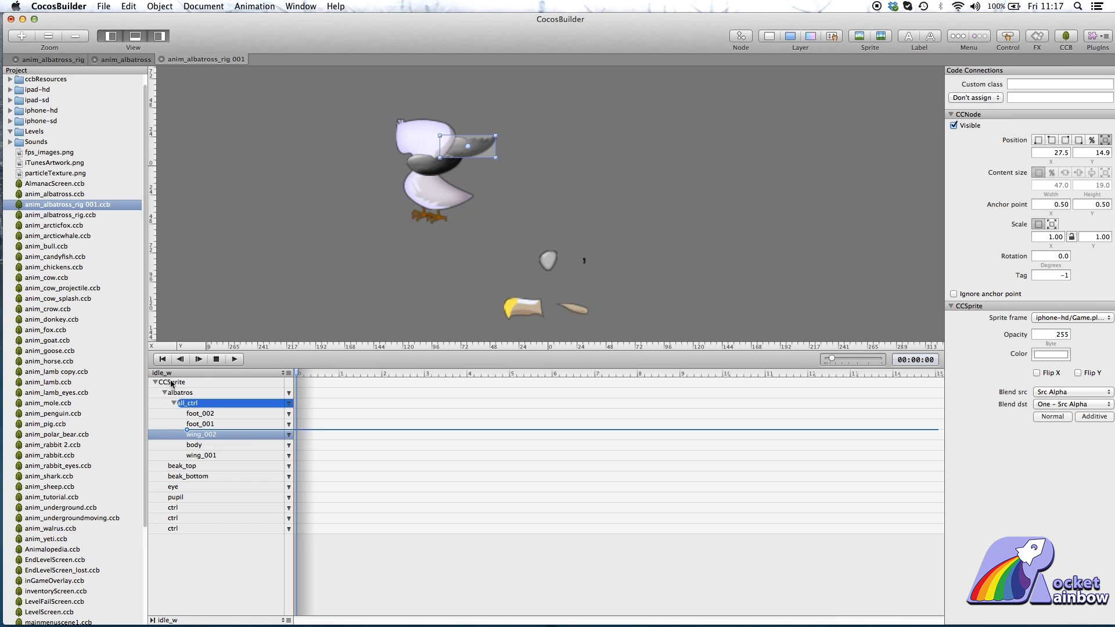
- Move a ctrl node into all_ctrl above wing_002 and rename it body_ctrl
left_click_drag(171, 384, 214, 443)
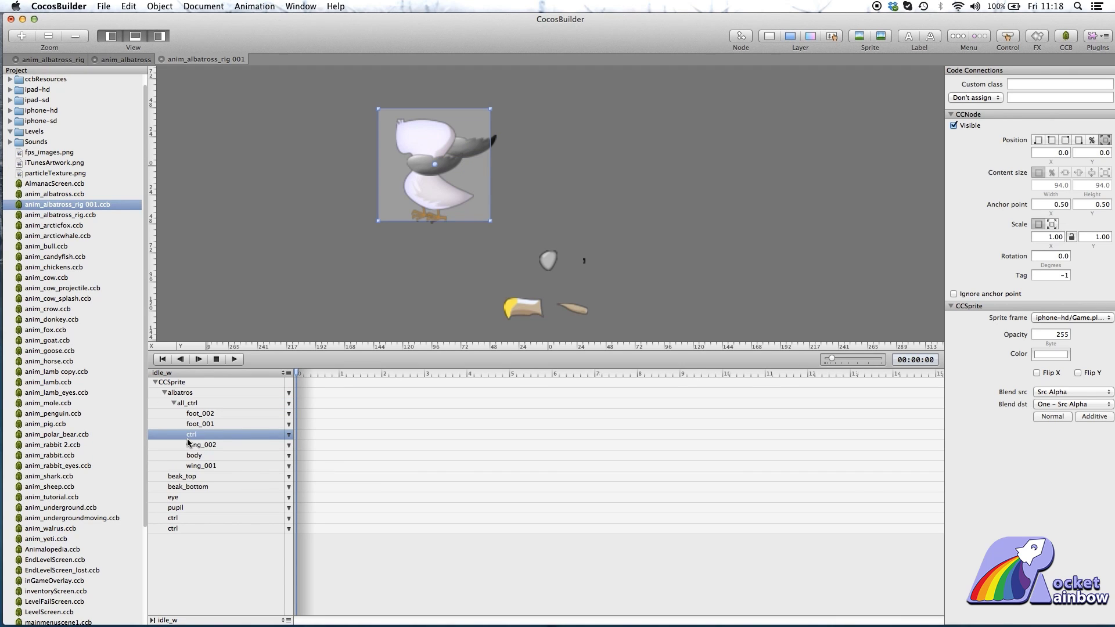
left_click(188, 440)
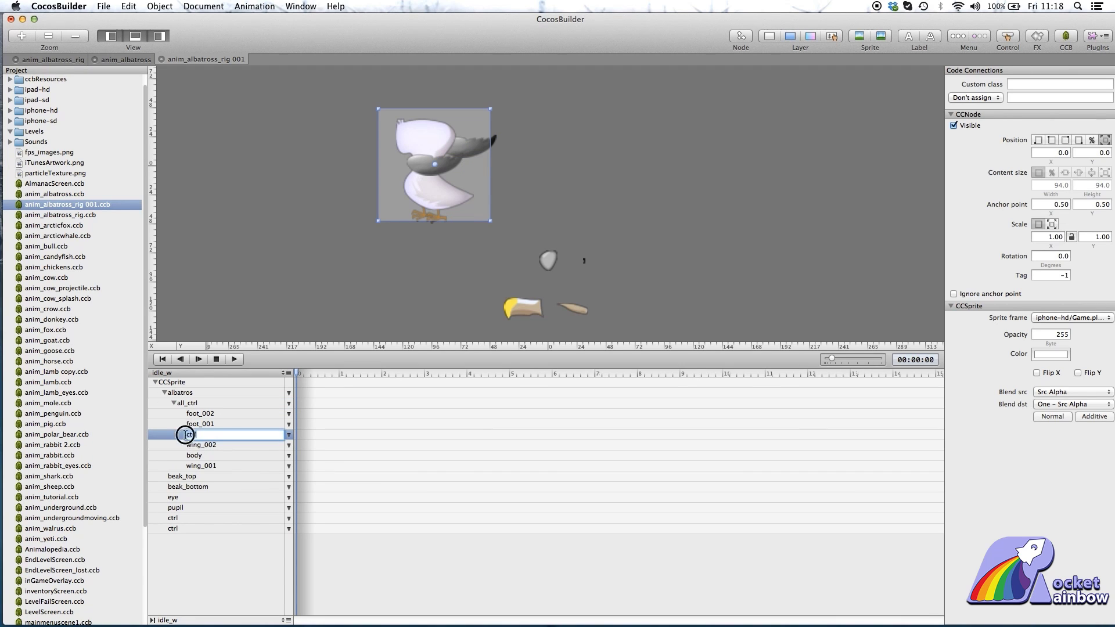
type("body_")
key("Return")
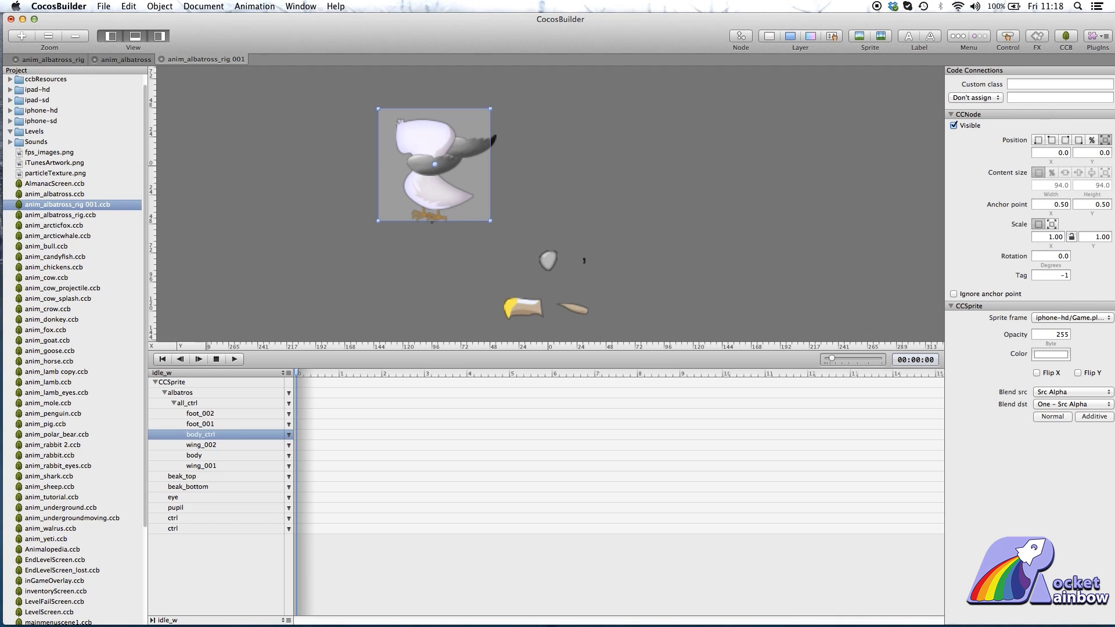
- Select wing_002 together with body_ctrl
left_click(214, 445)
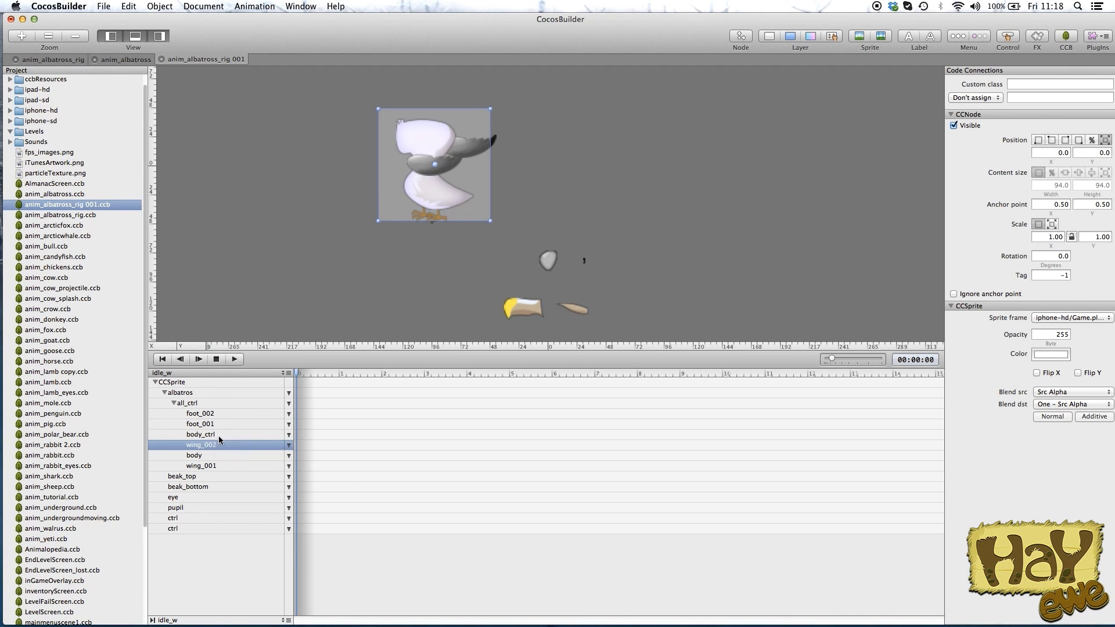
left_click(219, 447)
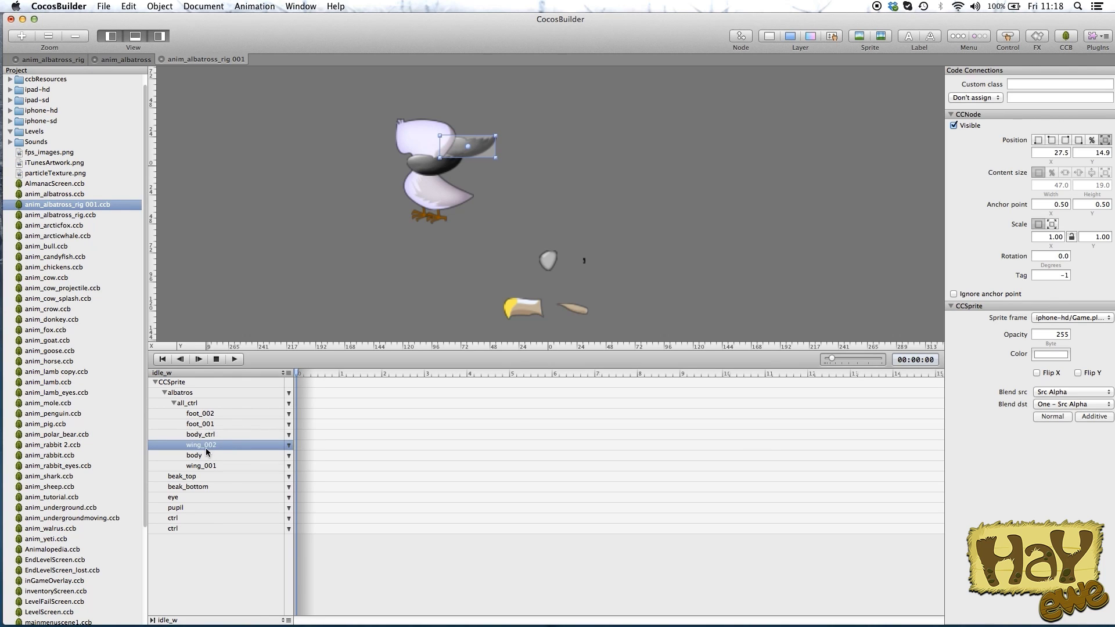
left_click(204, 435)
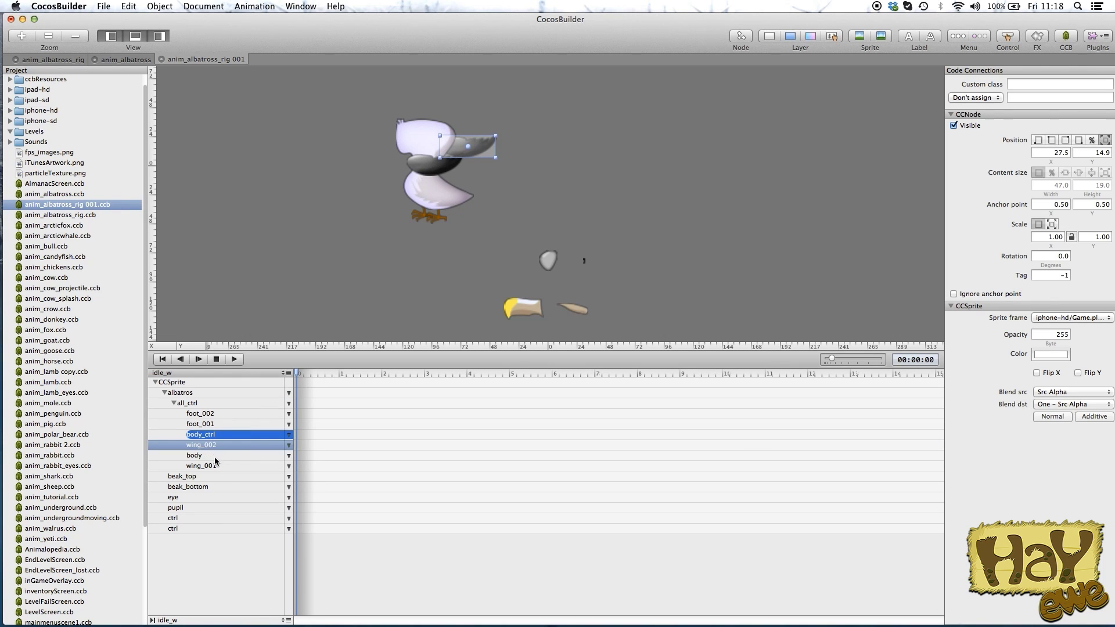
- Nest wing_002 directly under body_ctrl and shift it down on the canvas
mouse_move(214, 463)
left_mouse_down()
mouse_move(215, 443)
mouse_move(234, 442)
left_mouse_up()
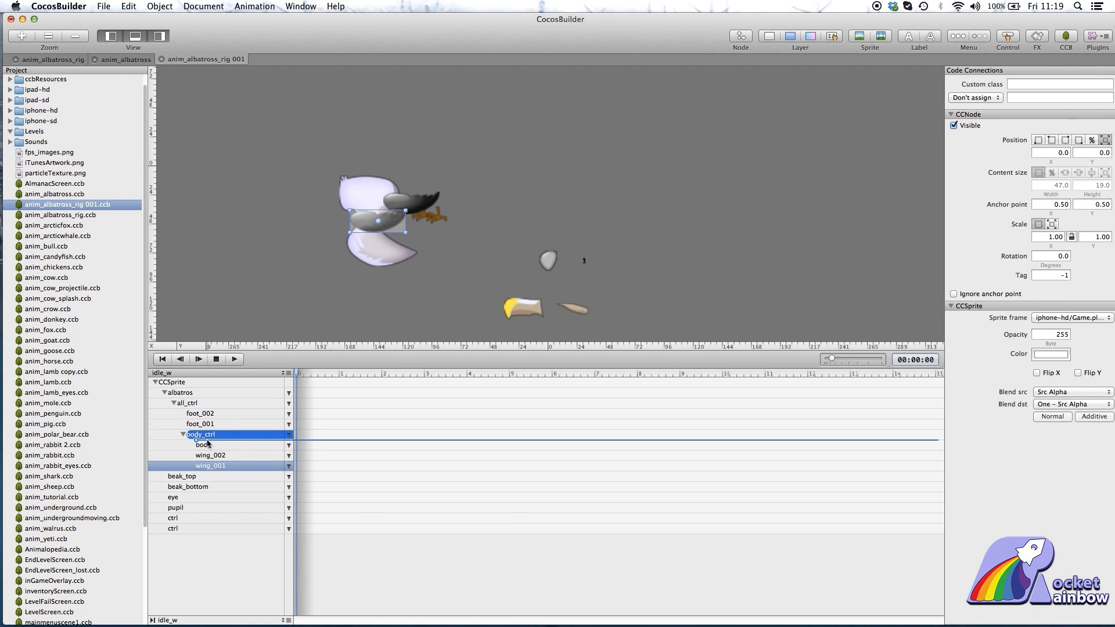
left_click_drag(258, 460, 284, 457)
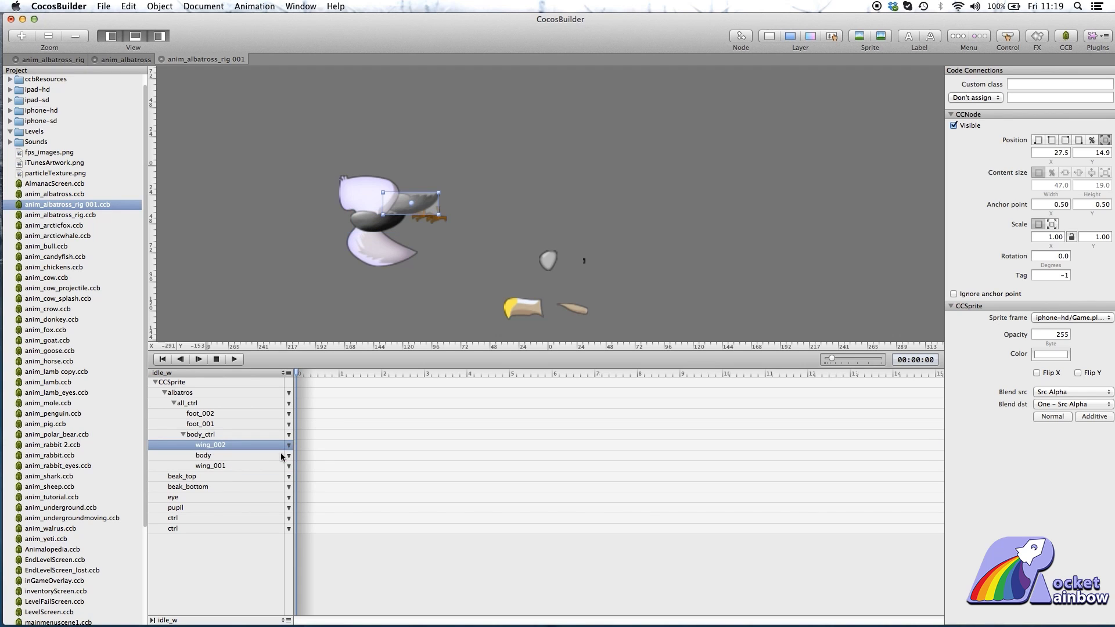
mouse_move(417, 214)
left_mouse_down()
mouse_move(438, 241)
mouse_move(416, 237)
left_mouse_up()
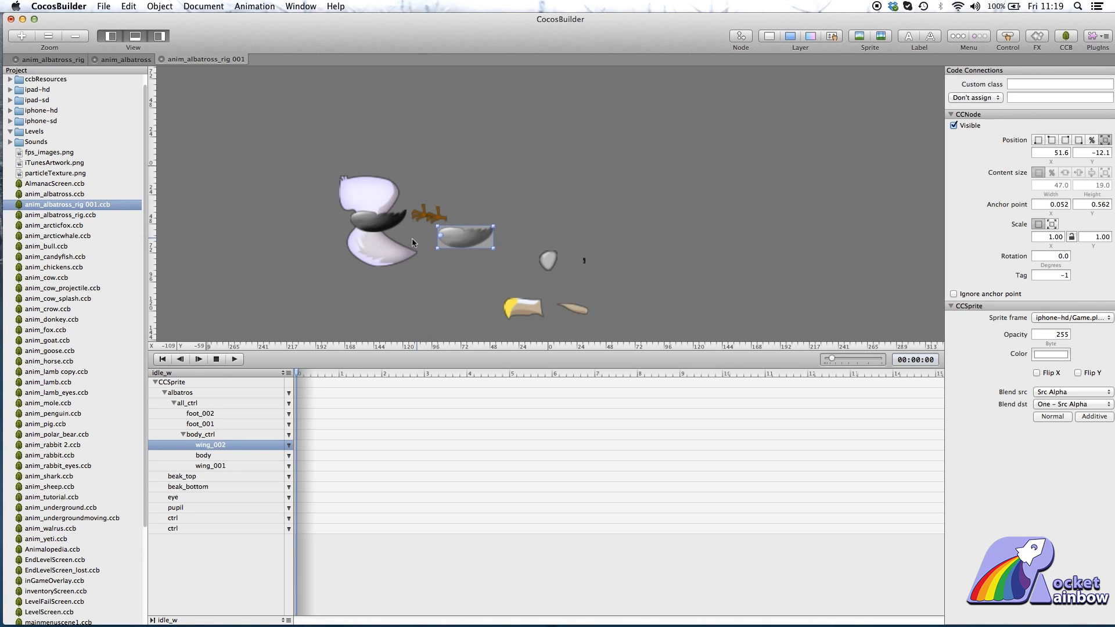
- Move wing_001 and the dark wing_002 onto the albatross body, around −20, −15
left_click(214, 466)
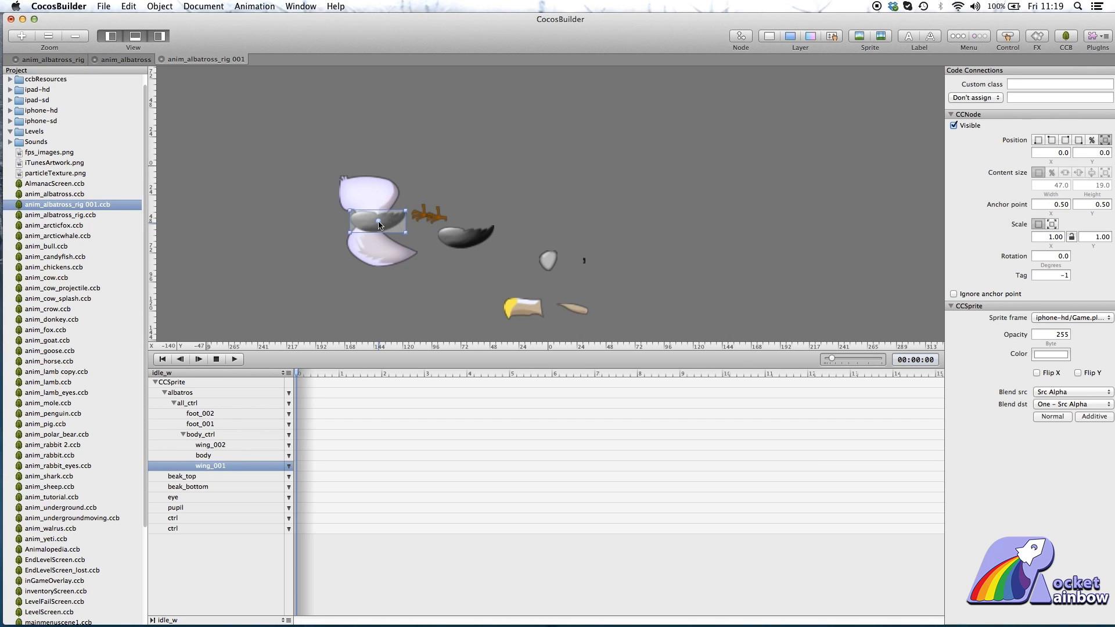
left_click_drag(357, 220, 387, 253)
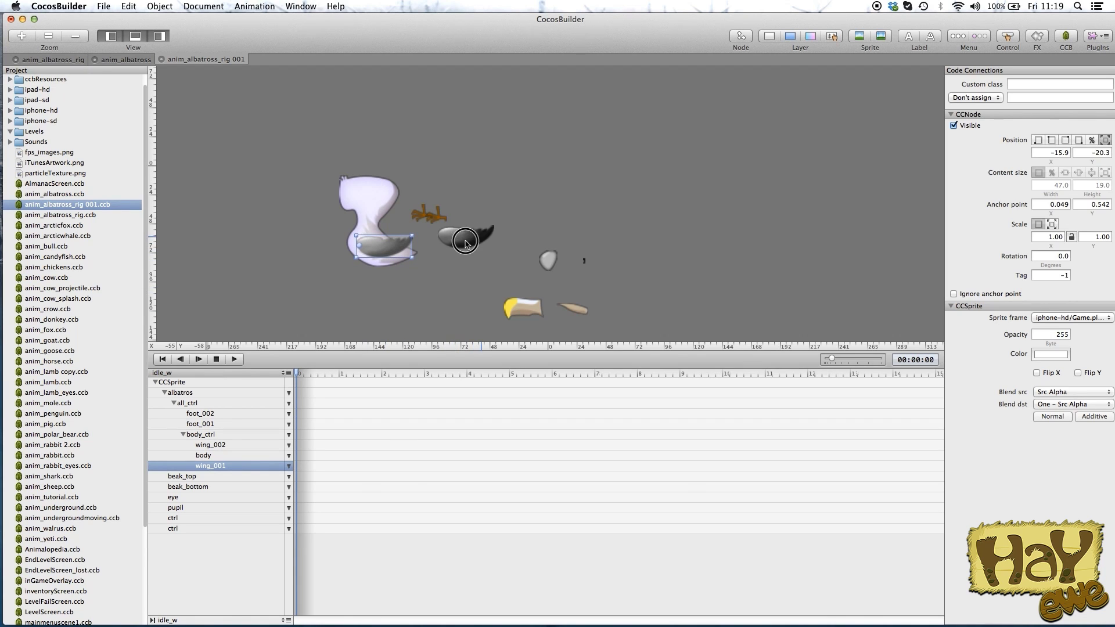
left_click_drag(477, 239, 394, 245)
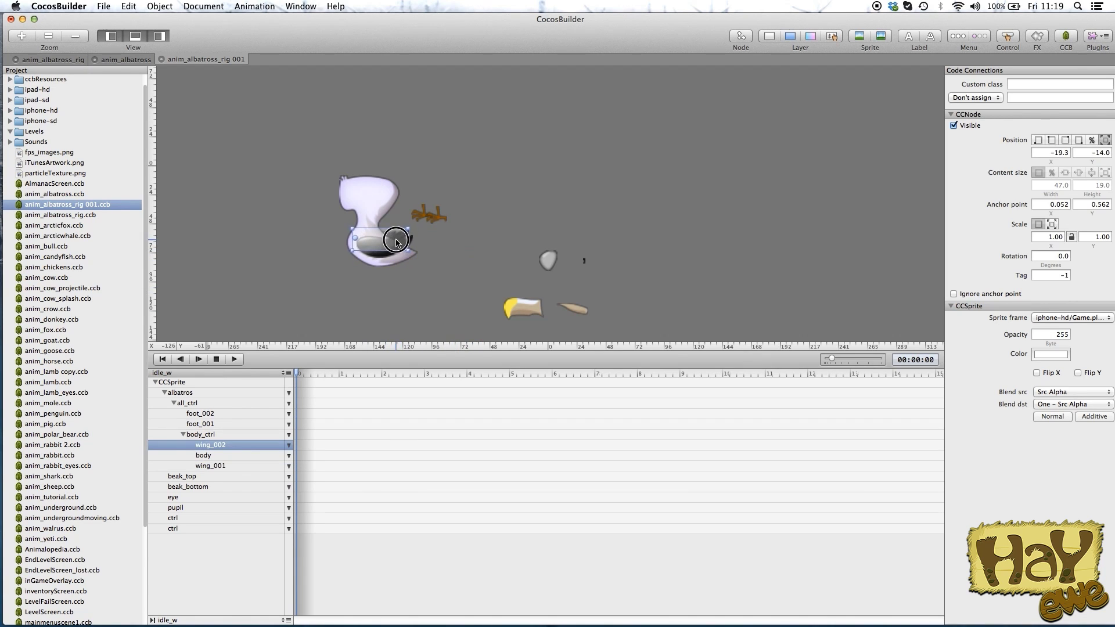
left_click(196, 478)
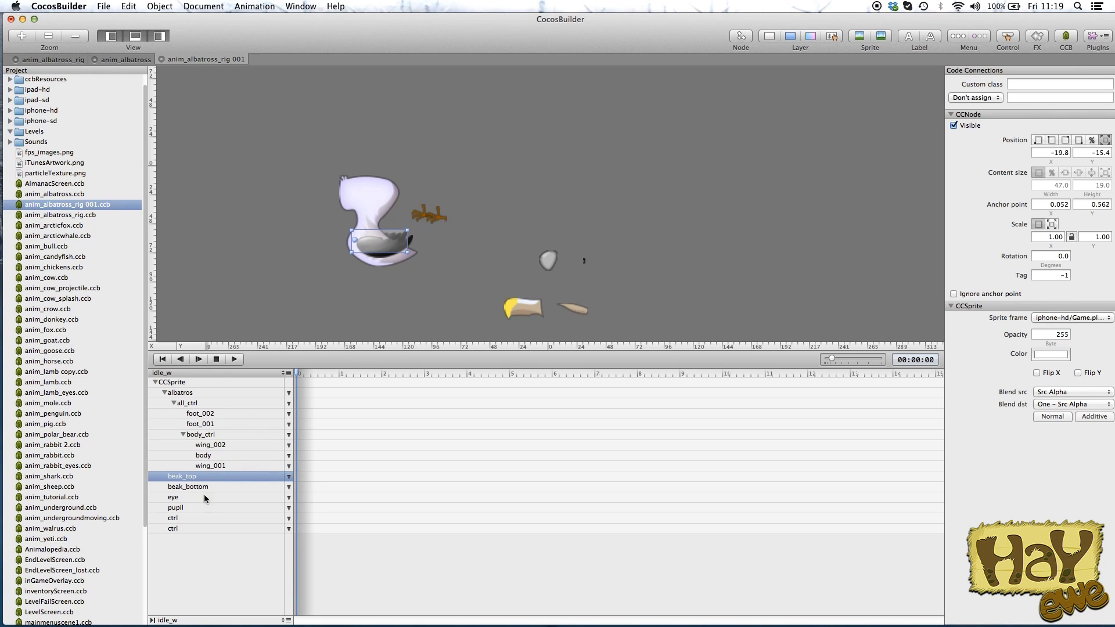
- Rename the first spare ctrl node to beak_ctrl
left_click(180, 521)
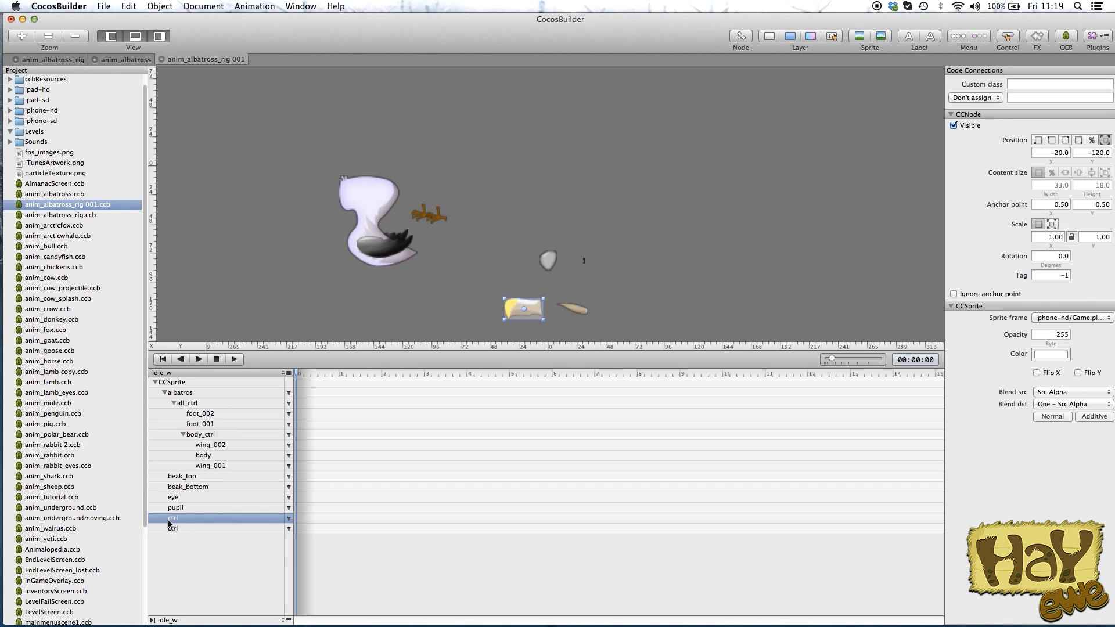
double_click(170, 521)
type("beak_ctrl")
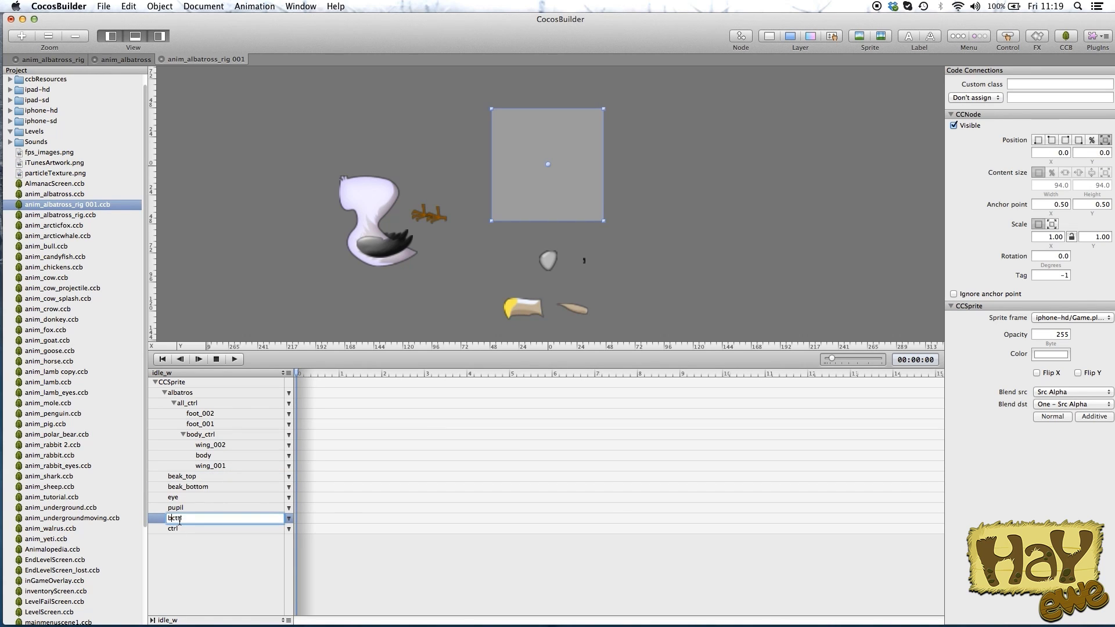
left_click(201, 546)
- Nest beak_ctrl under body_ctrl after wing_001 and move beak_top and beak_bottom into it
left_click_drag(187, 518, 216, 472)
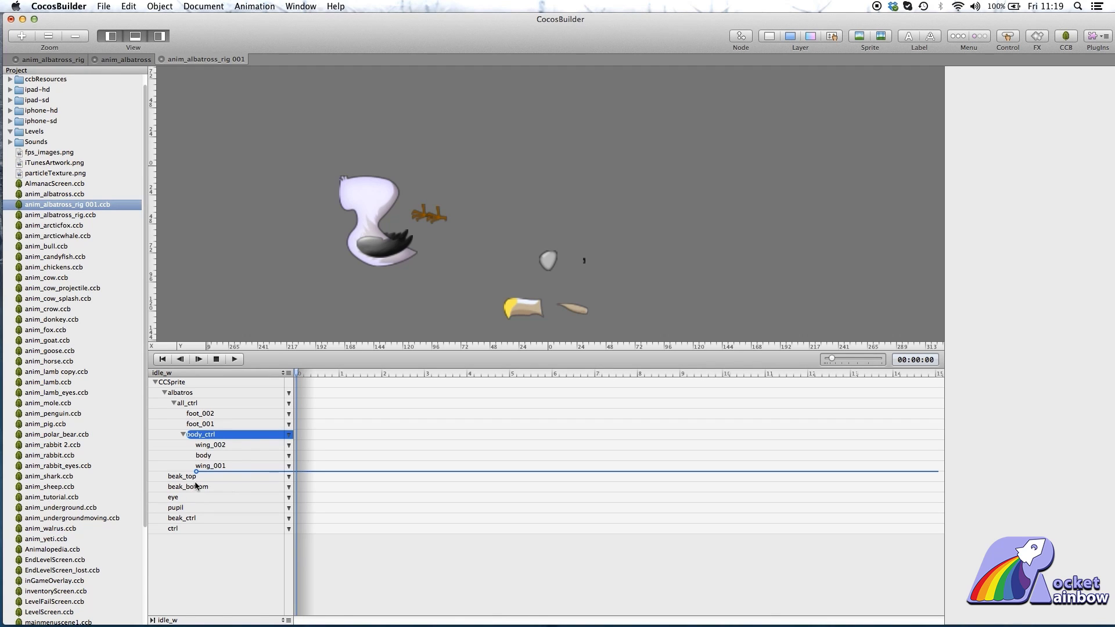
left_click_drag(186, 484, 221, 478)
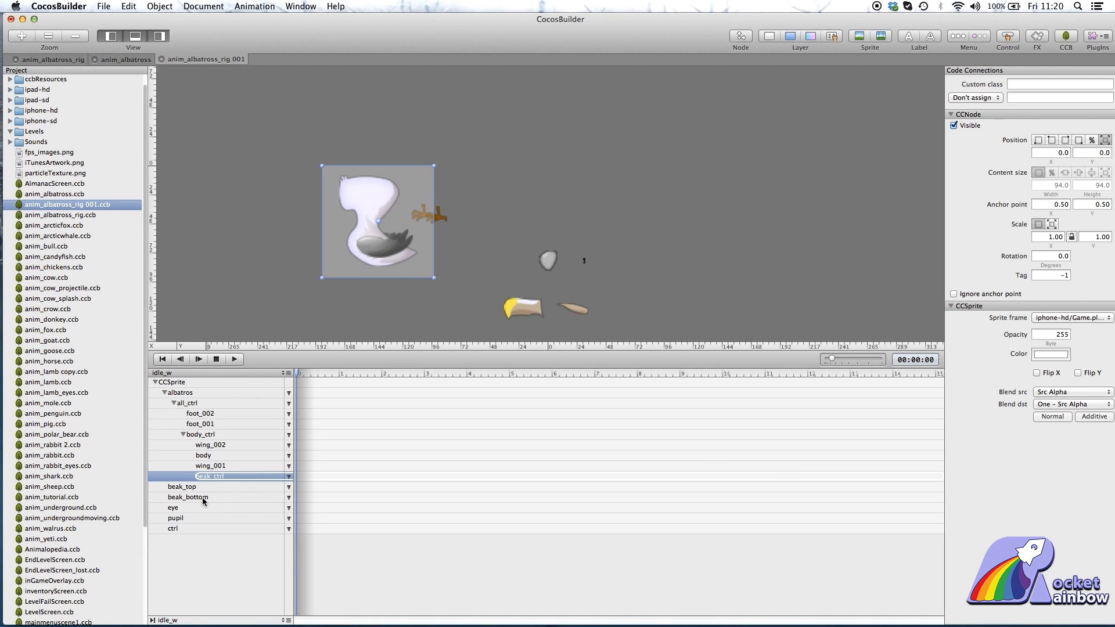
left_click_drag(200, 487, 220, 490)
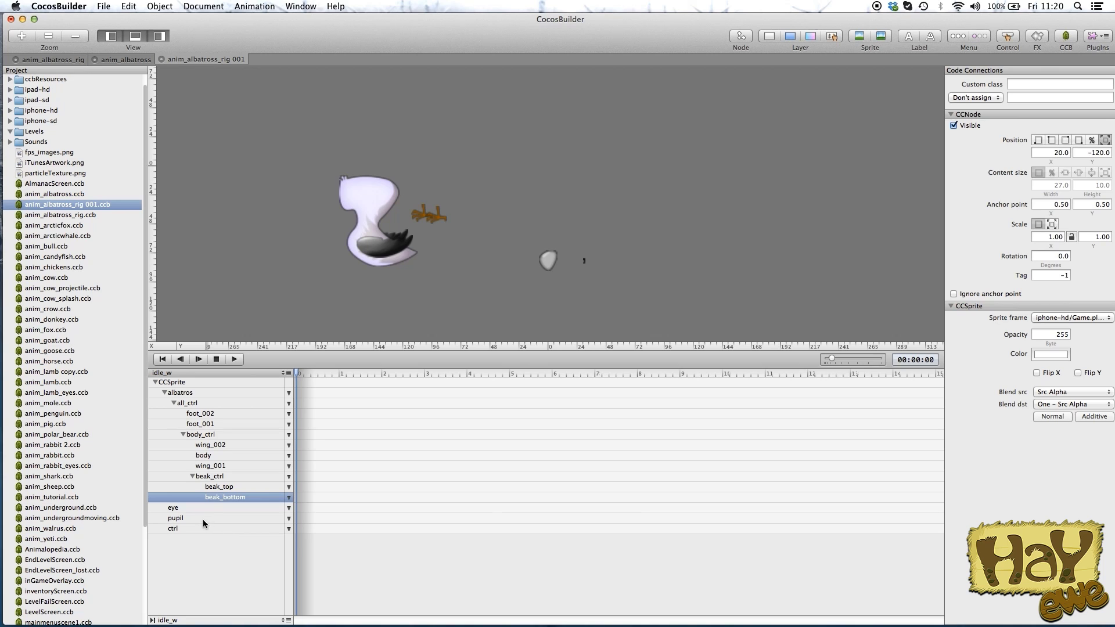
- Rename the remaining ctrl node to eye_ctrl
left_click(181, 528)
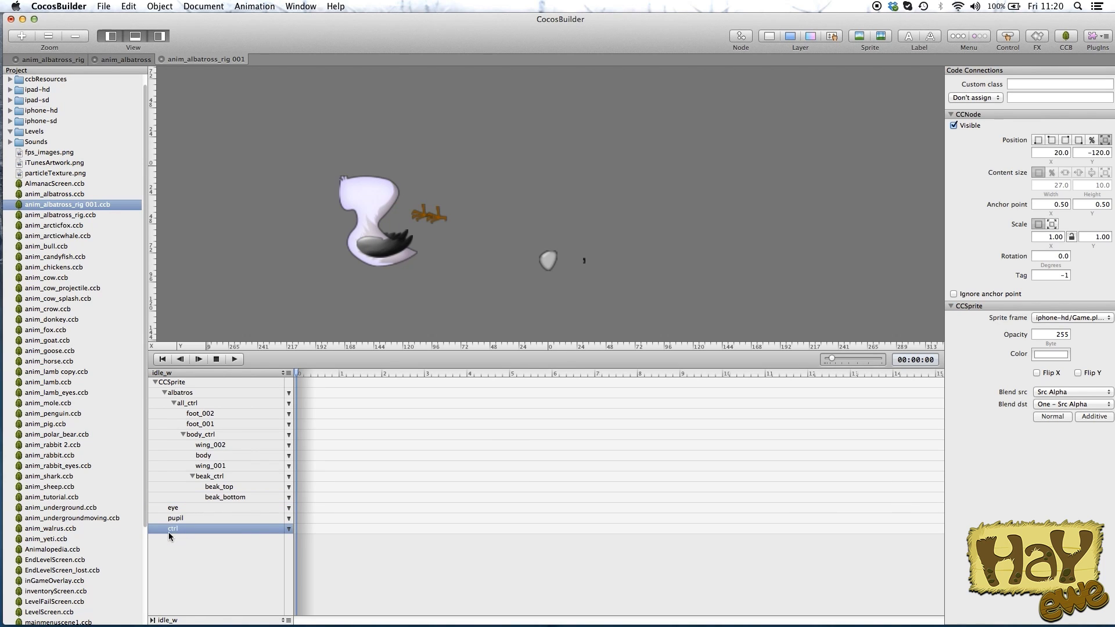
double_click(167, 530)
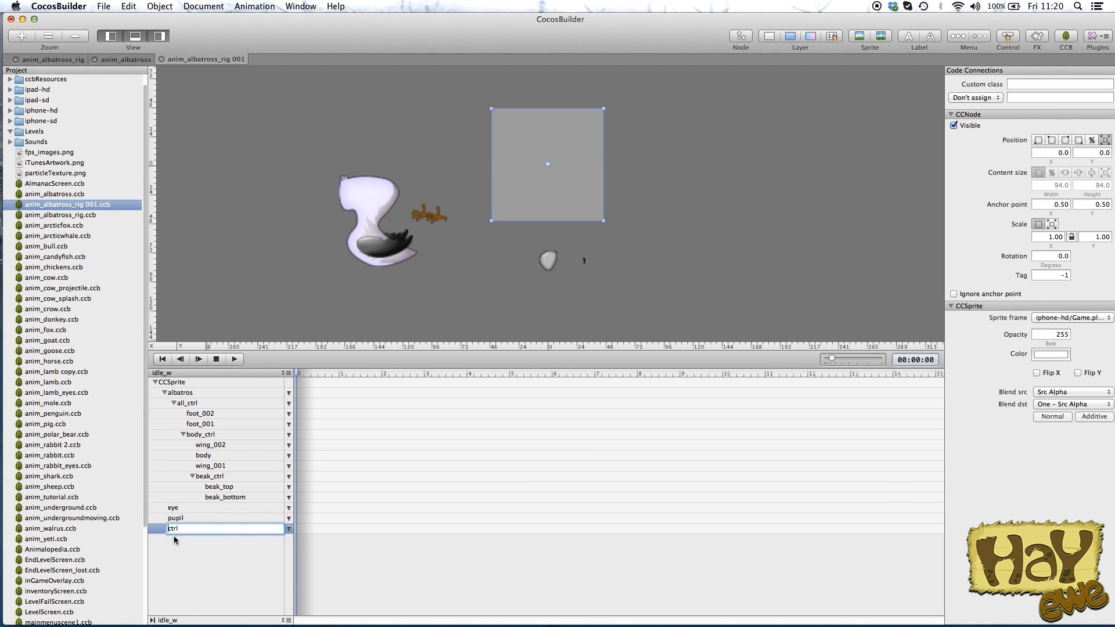
type("eye_")
left_click(190, 545)
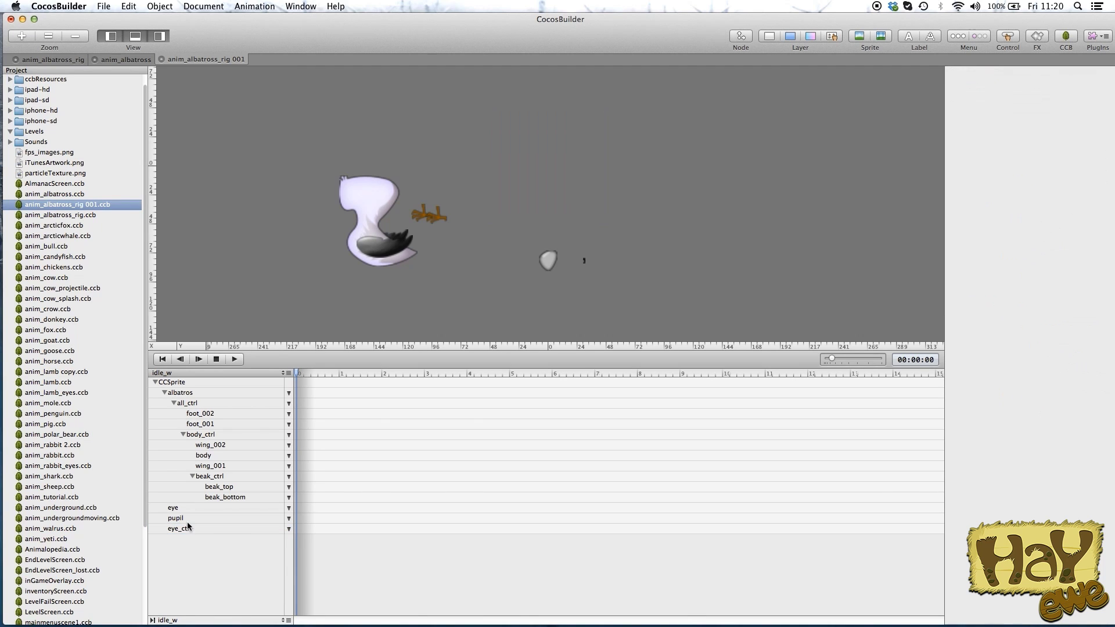
- Nest eye_ctrl under body_ctrl below the beak, holding the eye and pupil sprites
left_click_drag(192, 530, 194, 513)
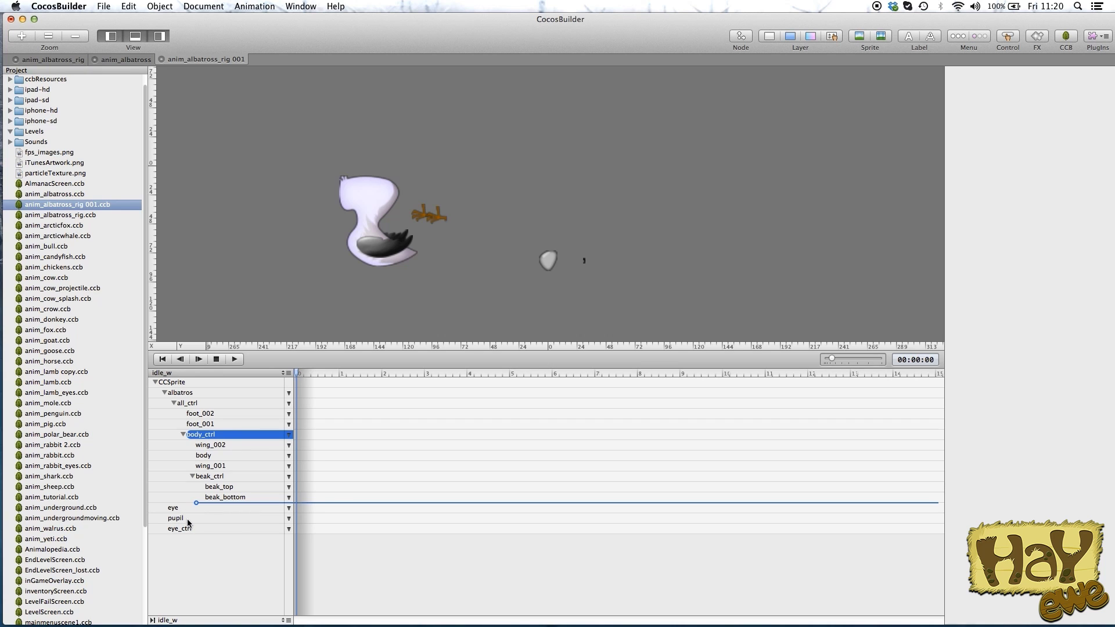
left_click_drag(189, 523, 189, 523)
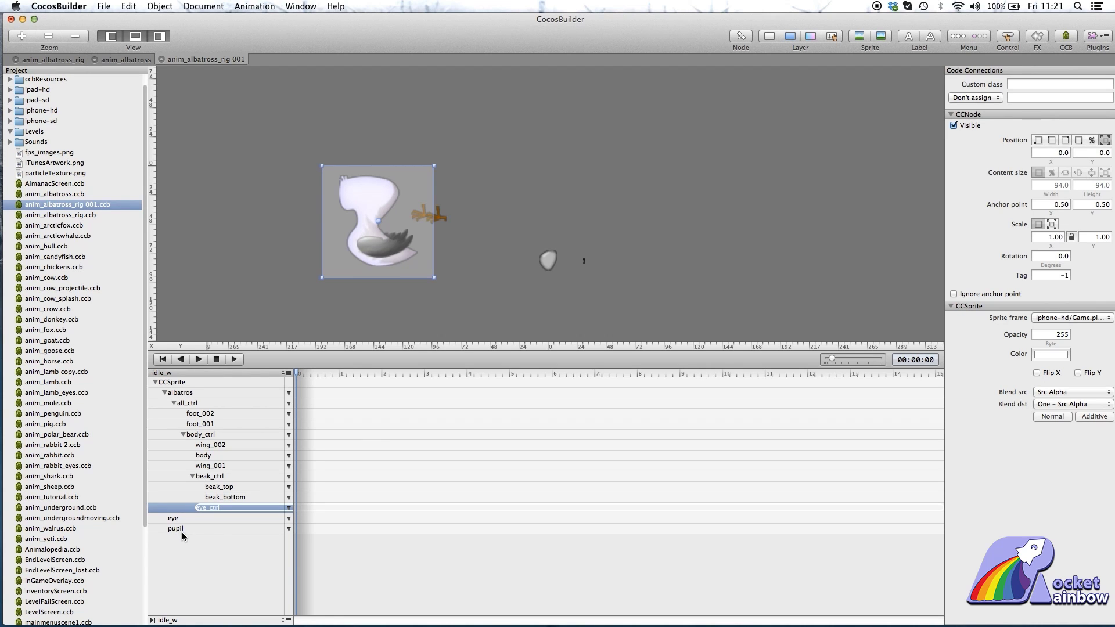
left_click_drag(183, 519, 220, 525)
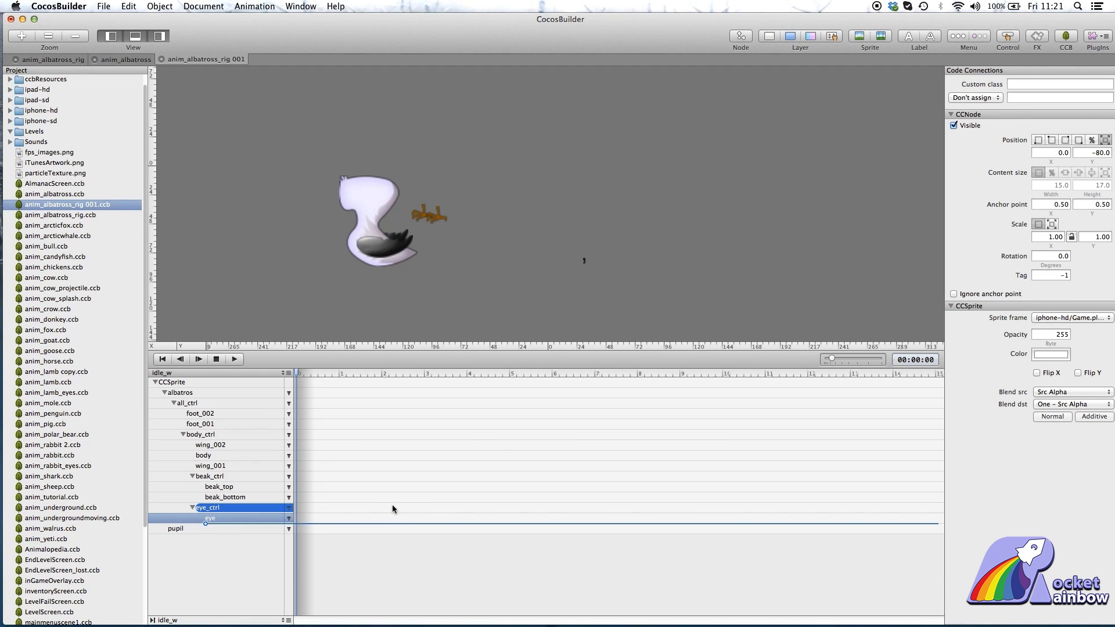
left_click_drag(392, 509, 392, 509)
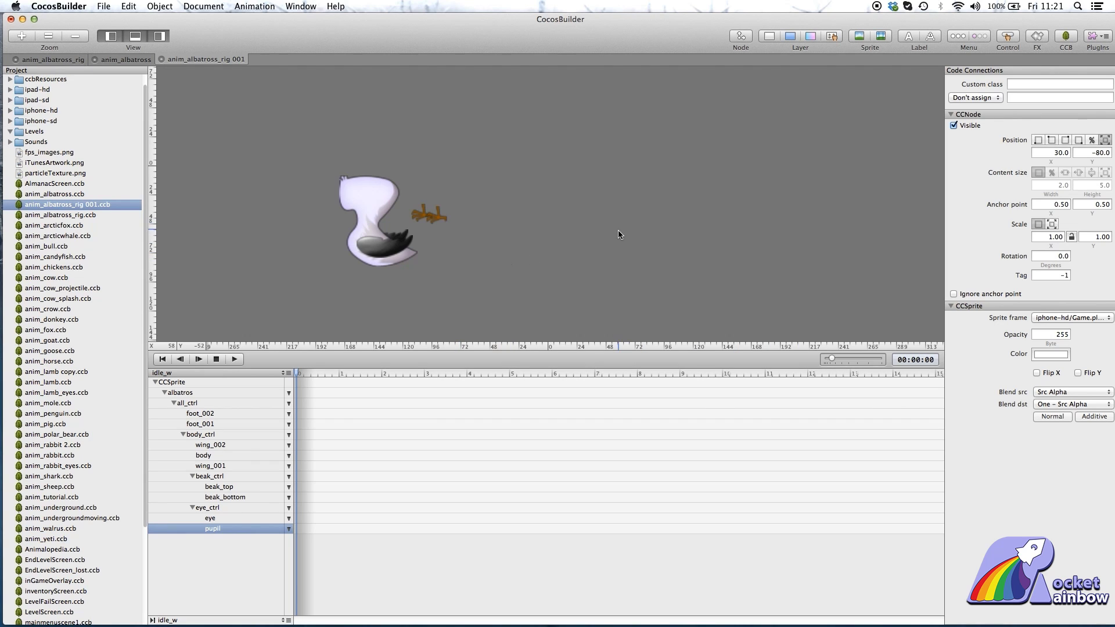
- Set the pupil's Position Y to 0 to centre it on the eye
key("super+minus")
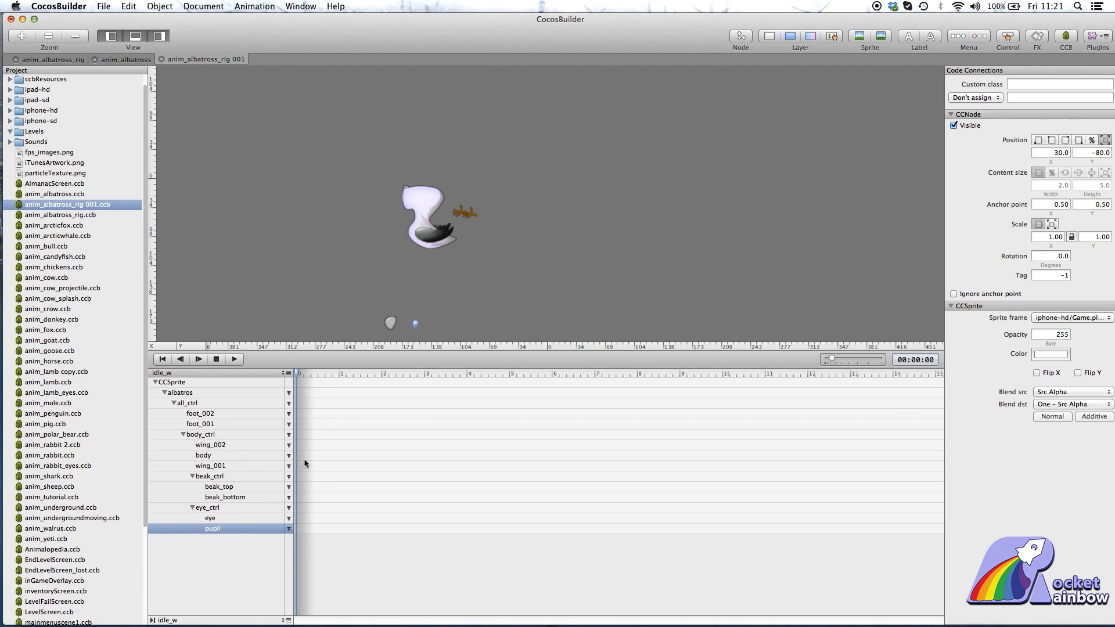
left_click(1101, 152)
type("0")
key("Return")
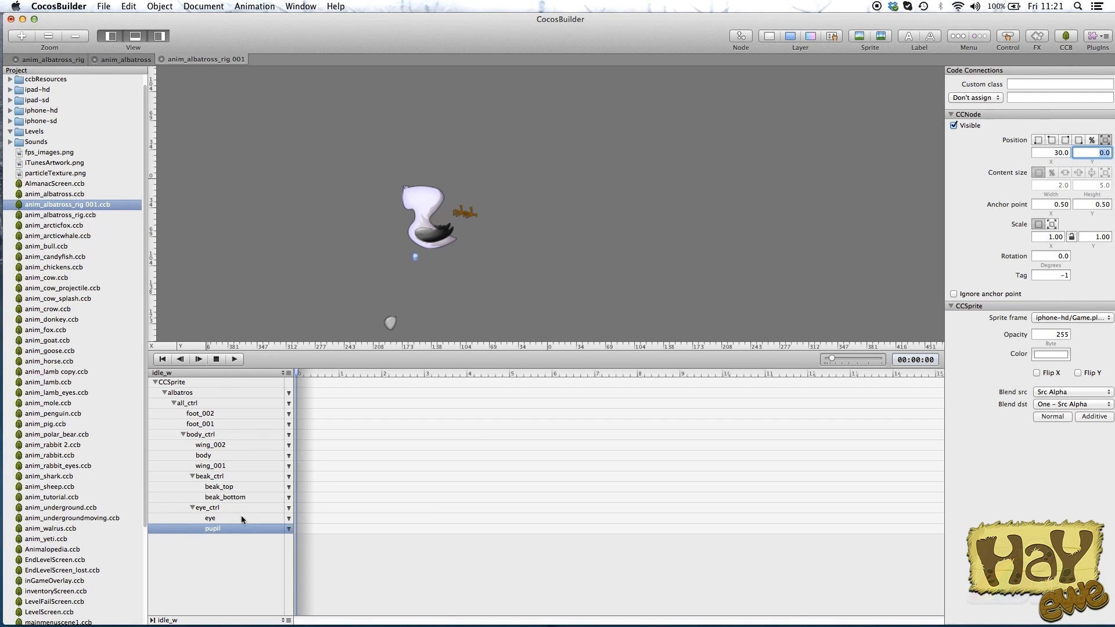
type("0")
- Move eye_ctrl onto the head at −16.7, 23.6, anchor near 0.015, 0.007
left_click(217, 518)
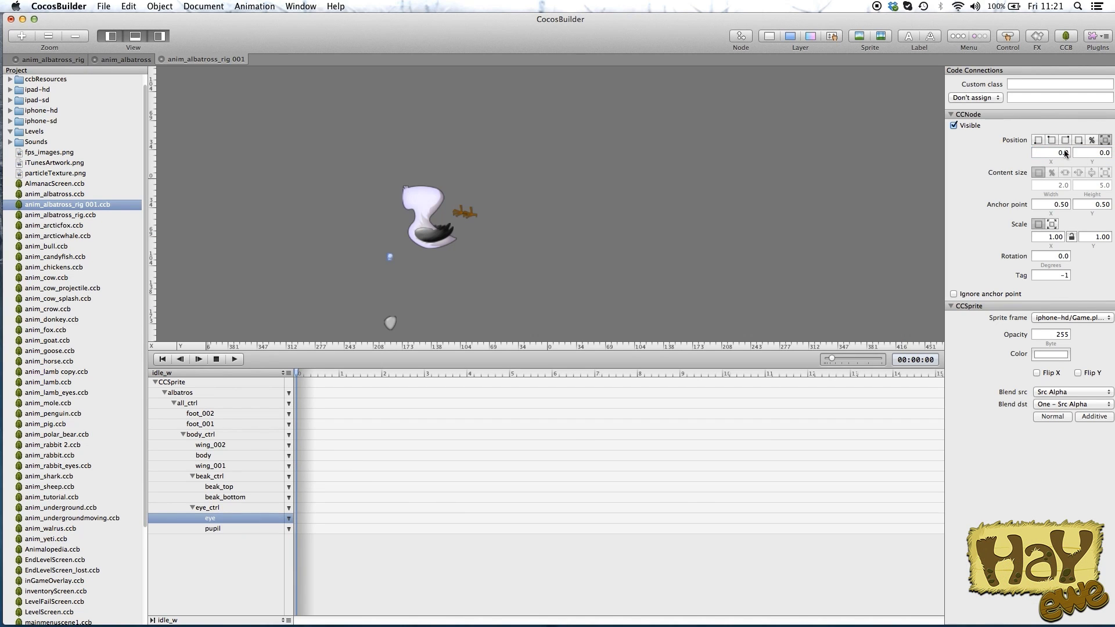
left_click(213, 507)
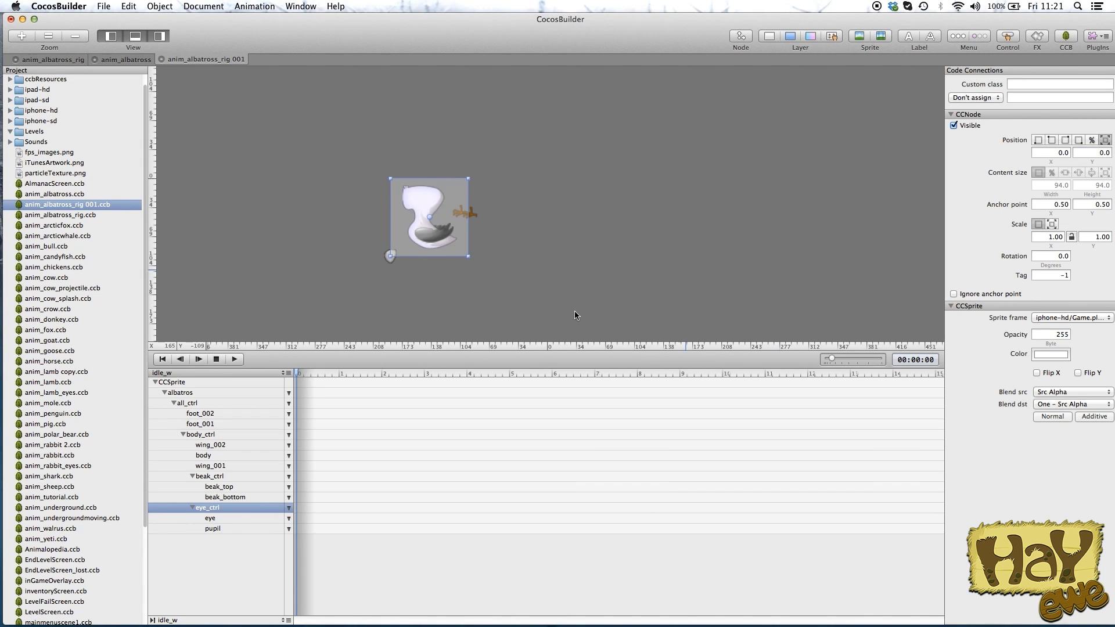
left_click(230, 519)
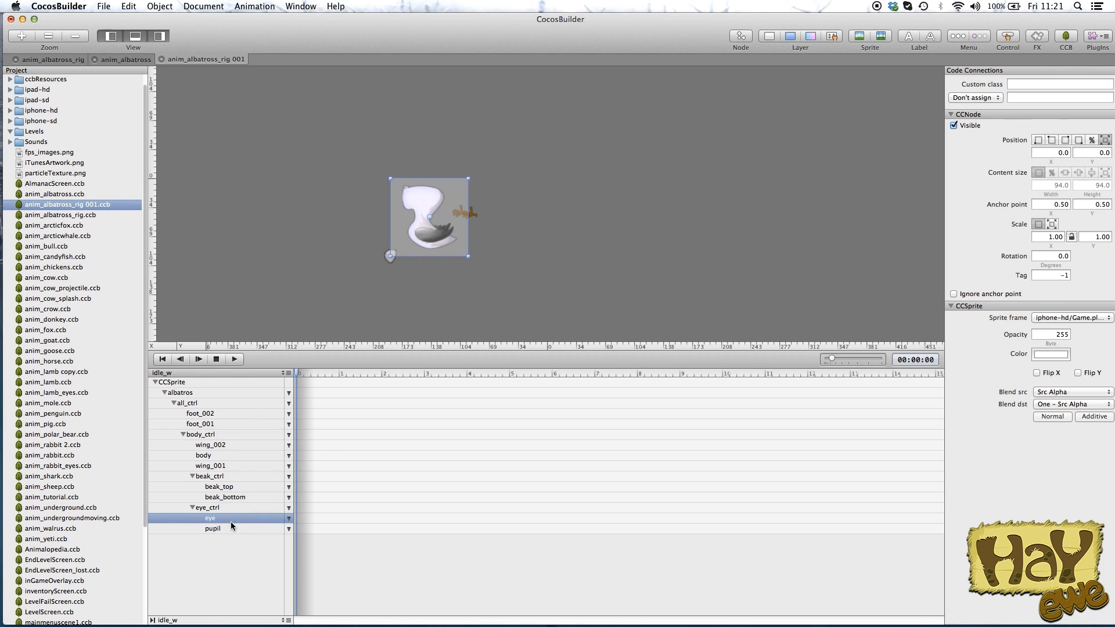
left_click(230, 507)
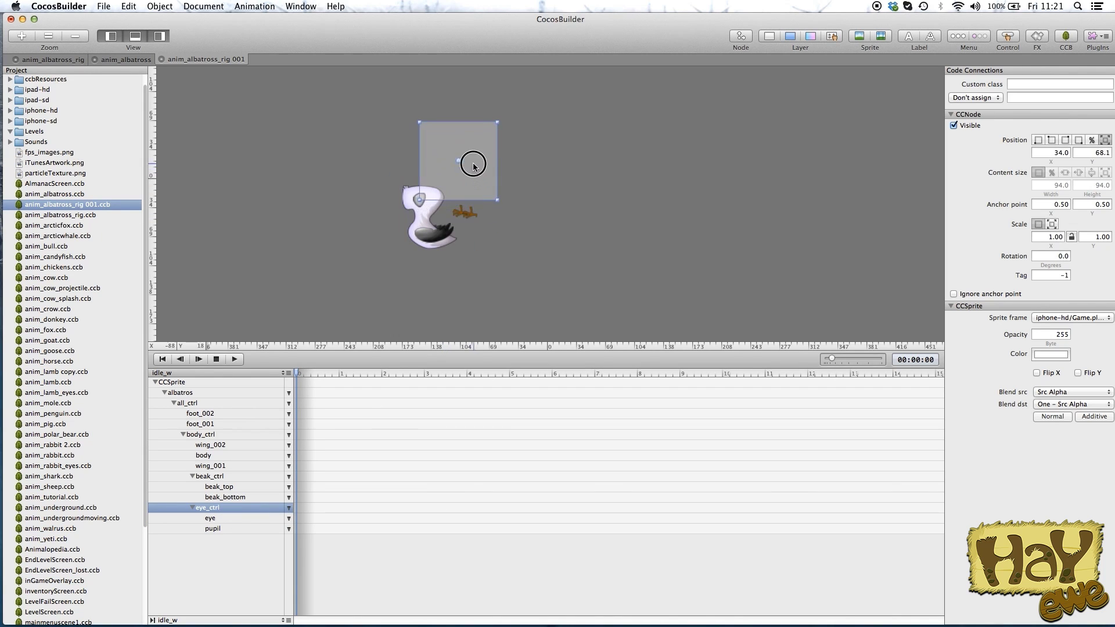
left_click_drag(446, 221, 447, 154)
left_click_drag(414, 200, 412, 201)
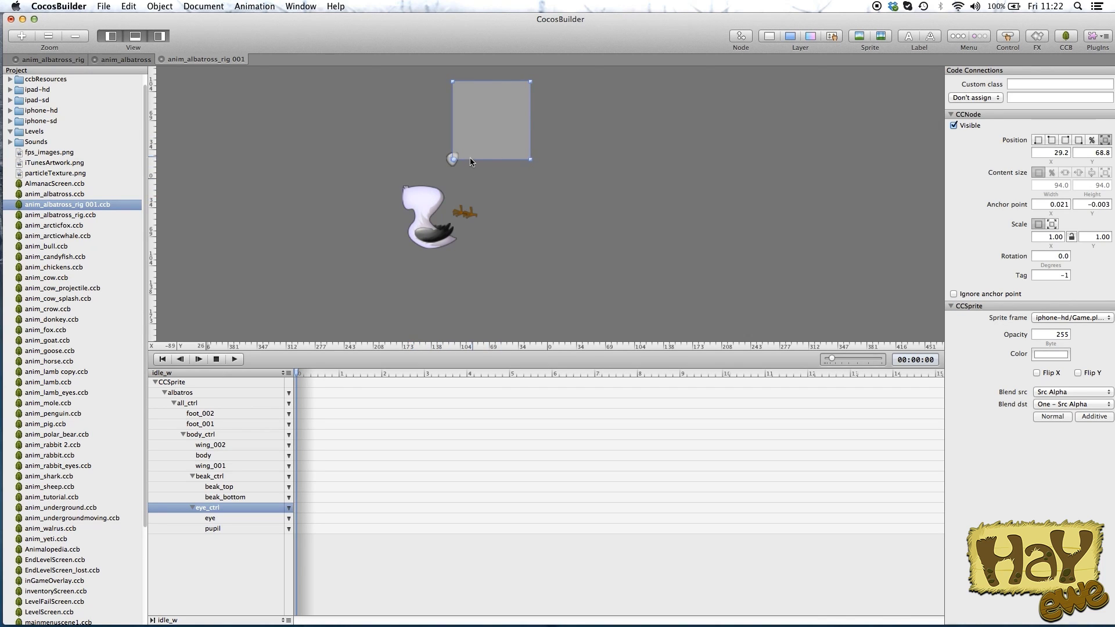
left_click_drag(452, 160, 454, 160)
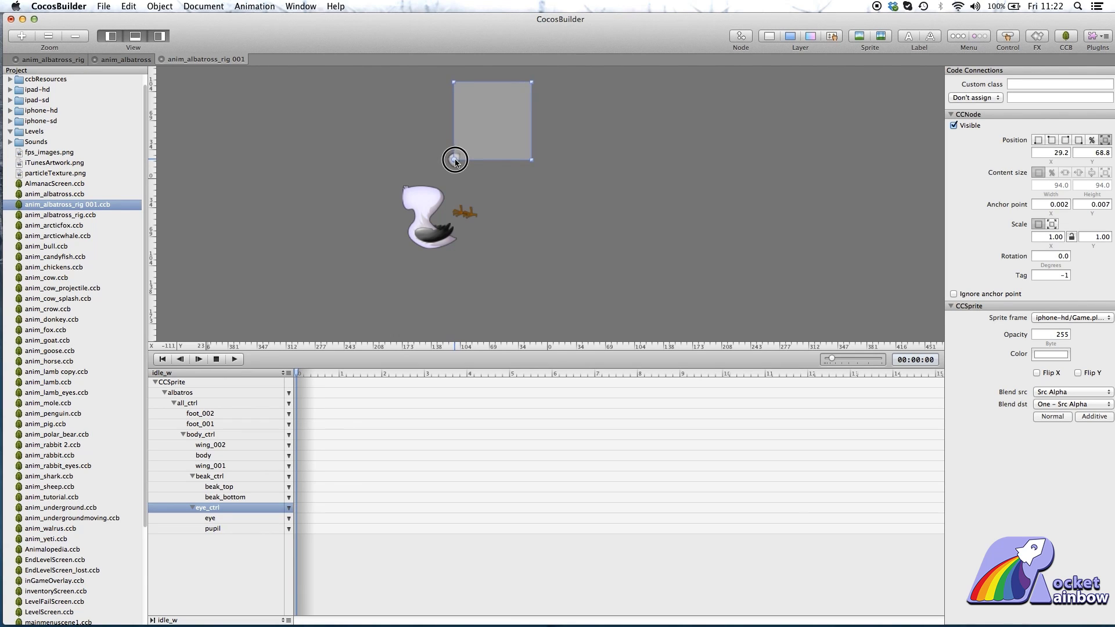
mouse_move(453, 160)
left_mouse_down()
mouse_move(449, 176)
mouse_move(462, 173)
left_mouse_up()
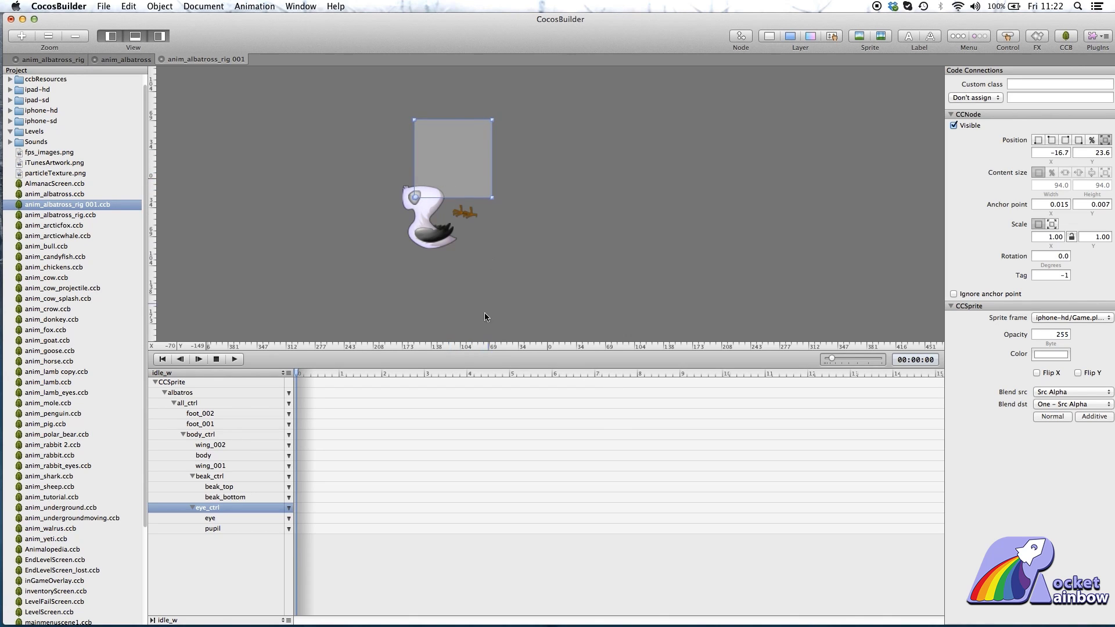
- Zero the upper beak's position inside beak_ctrl
left_click(227, 480)
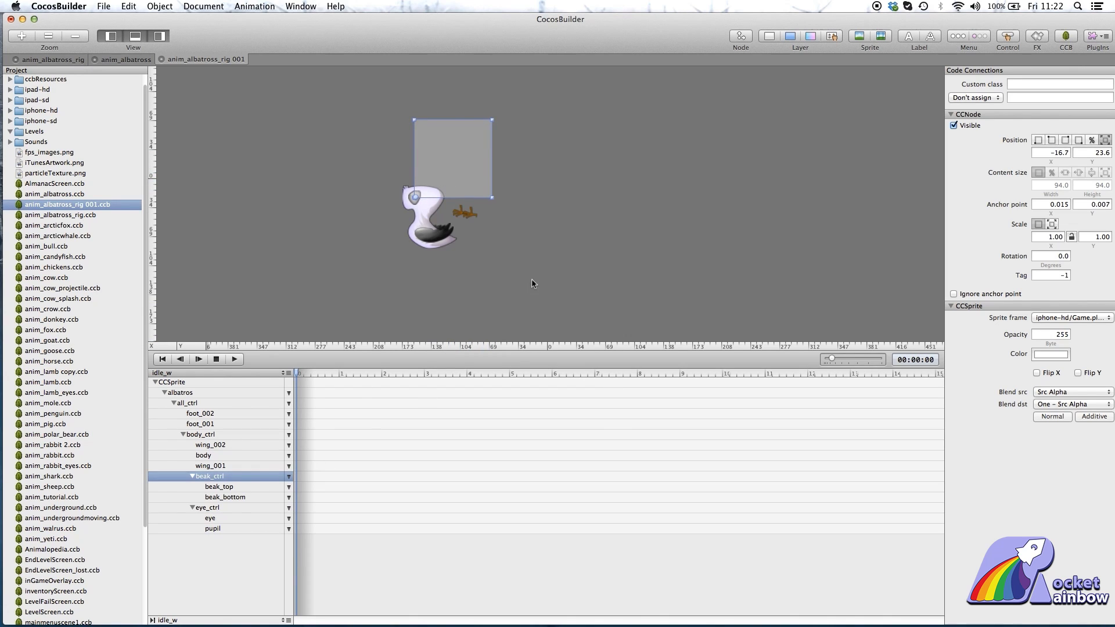
left_click(456, 187)
left_click(243, 488)
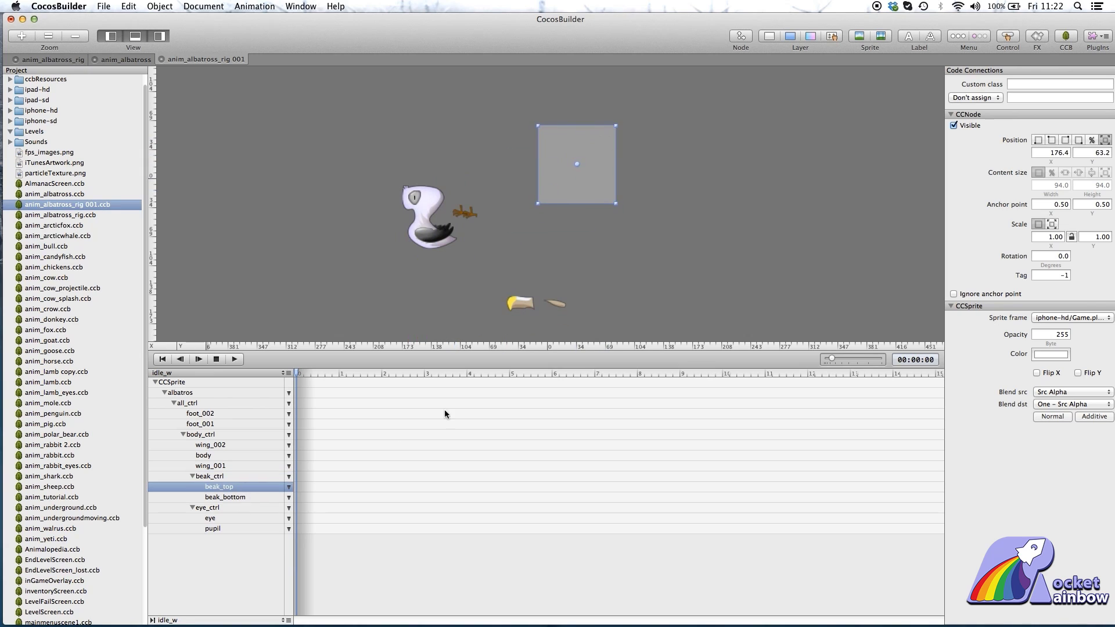
left_click(1100, 158)
type("0")
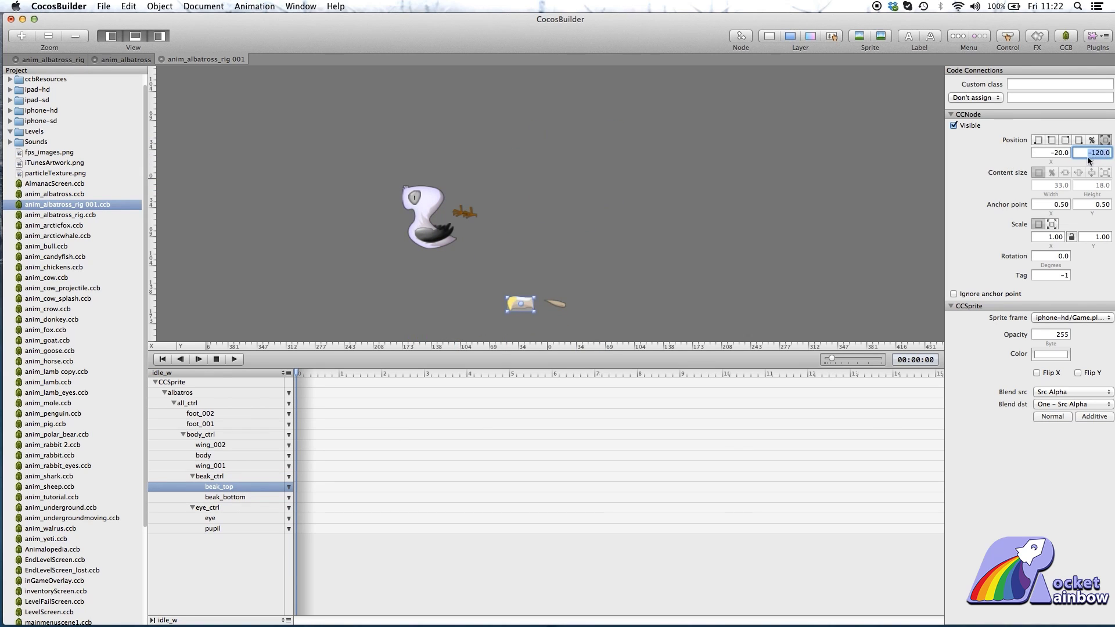
key("Tab")
type("0")
key("Return")
- Adjust the lower beak's height and reposition its anchor point
left_click(212, 498)
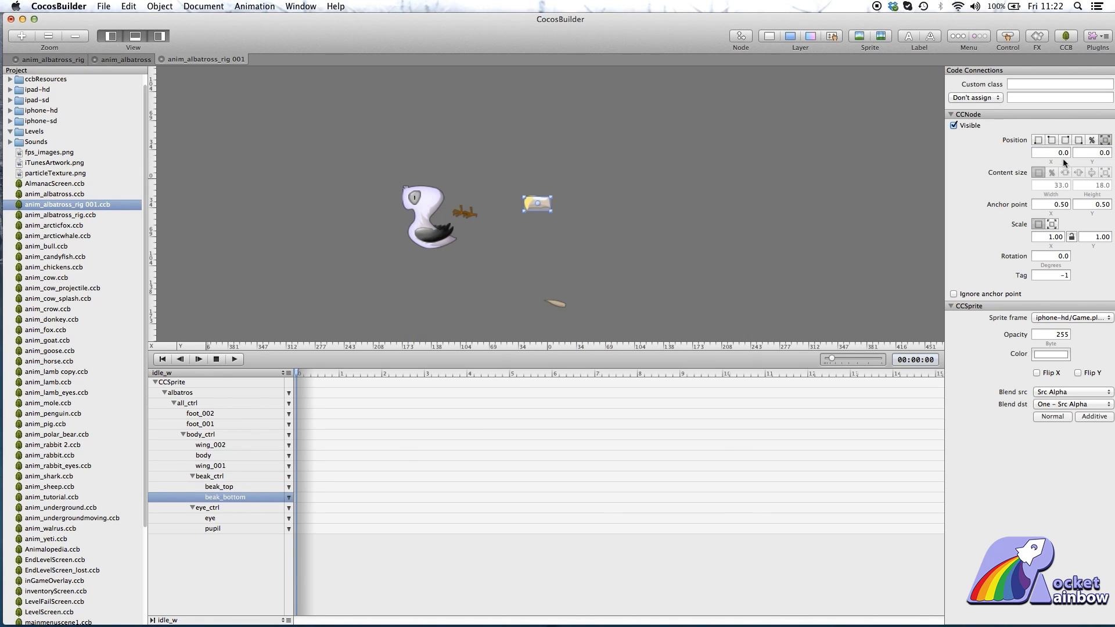
key("Tab")
type("-10")
key("Return")
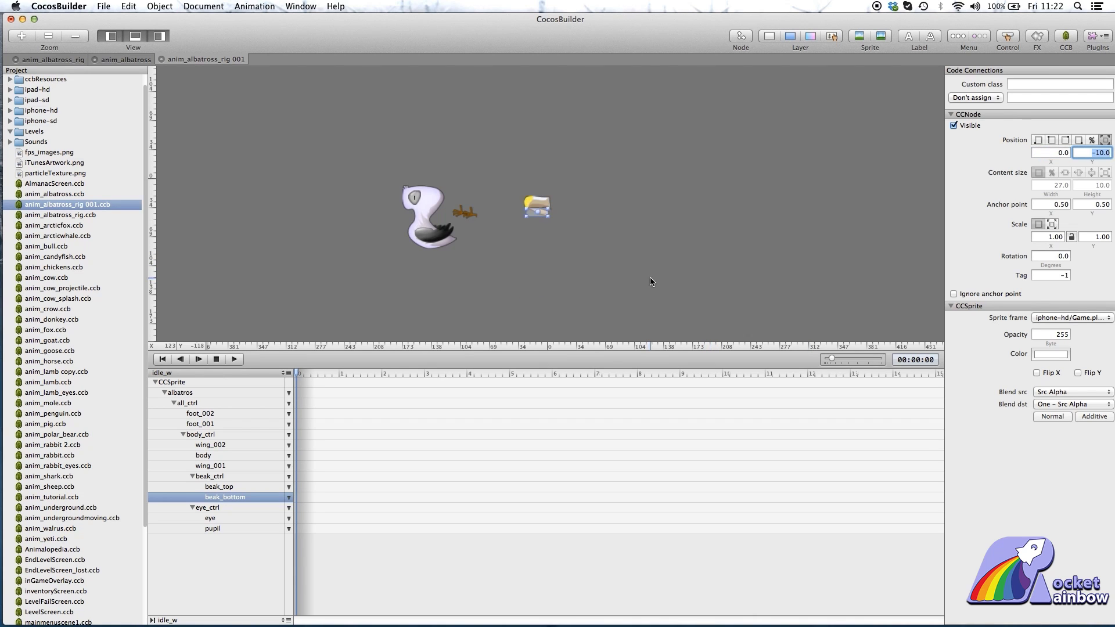
key("super+equal")
key("super+equal")
mouse_move(529, 224)
left_mouse_down()
mouse_move(558, 229)
mouse_move(531, 212)
mouse_move(539, 214)
left_mouse_up()
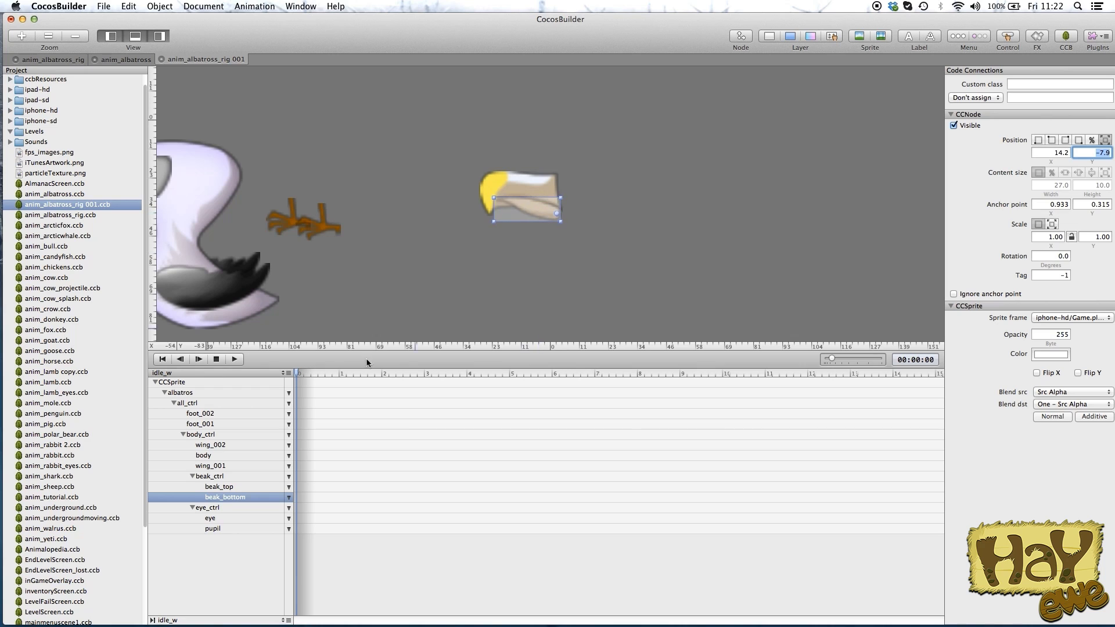
- Put beak_bottom above beak_top, align the beak halves, and move beak_ctrl to −29.9, 20.6
left_click_drag(226, 495, 213, 484)
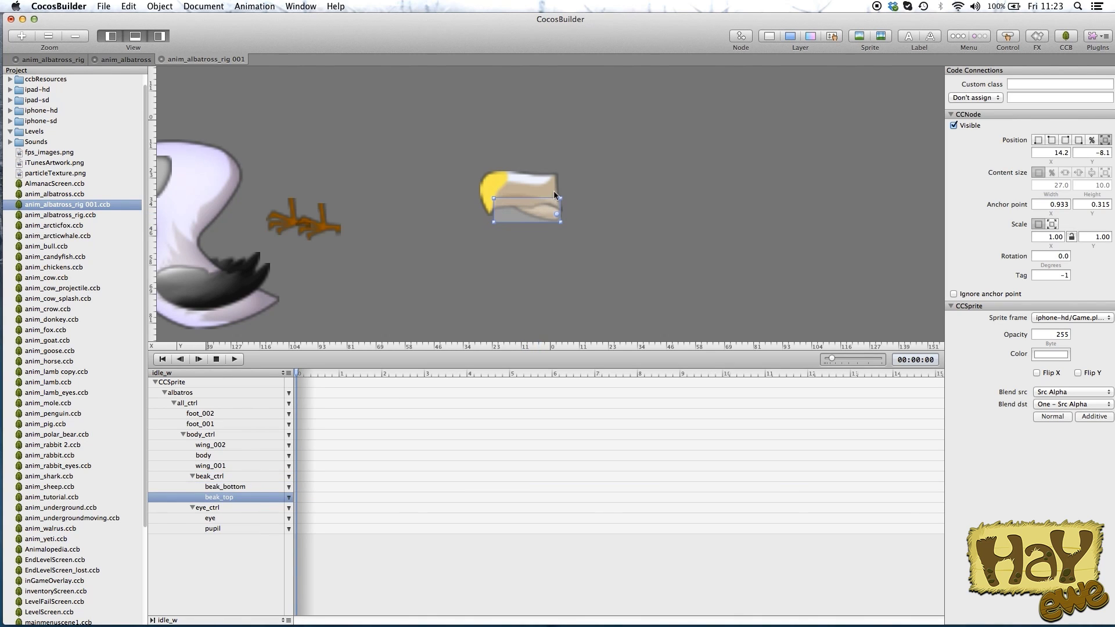
left_click_drag(557, 193, 517, 194)
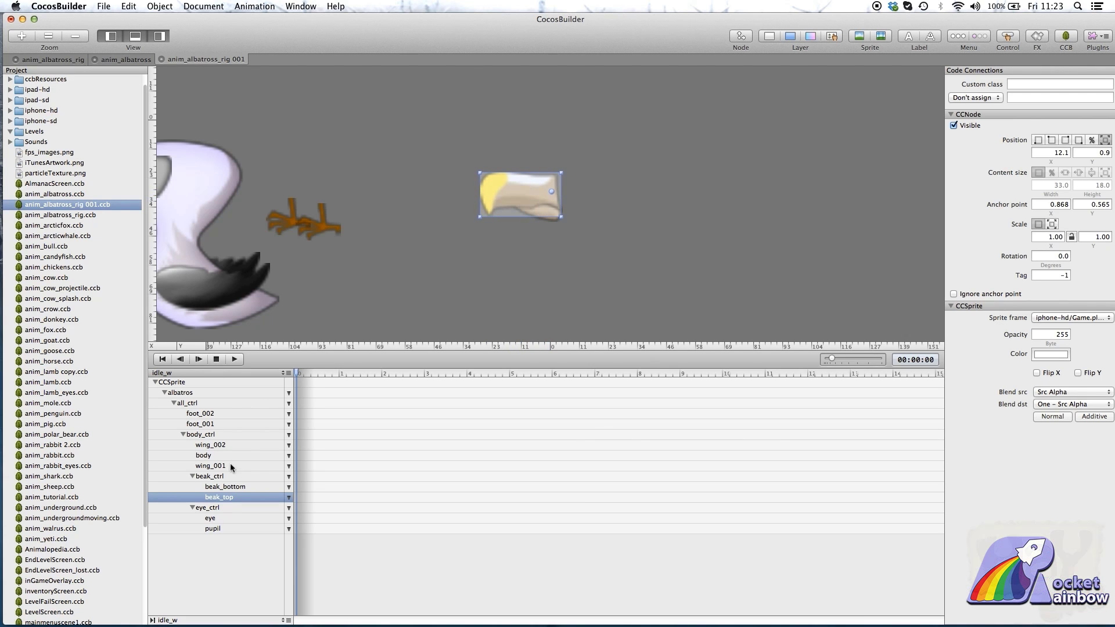
left_click(210, 475)
mouse_move(669, 136)
left_mouse_down()
mouse_move(598, 131)
mouse_move(514, 266)
mouse_move(236, 171)
left_mouse_up()
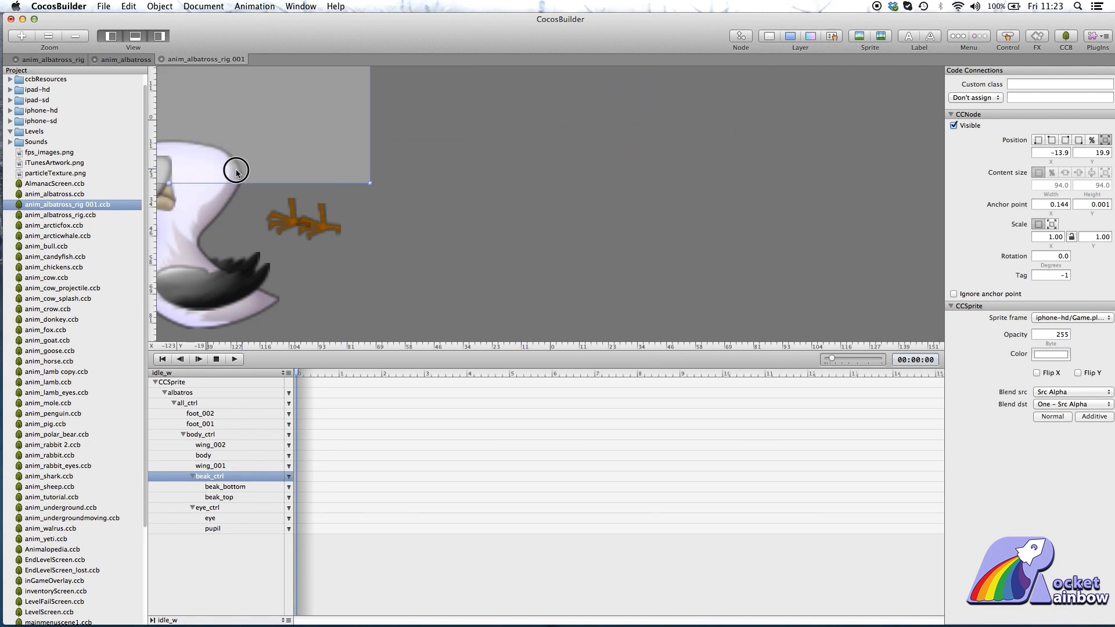
left_click_drag(570, 257, 526, 141)
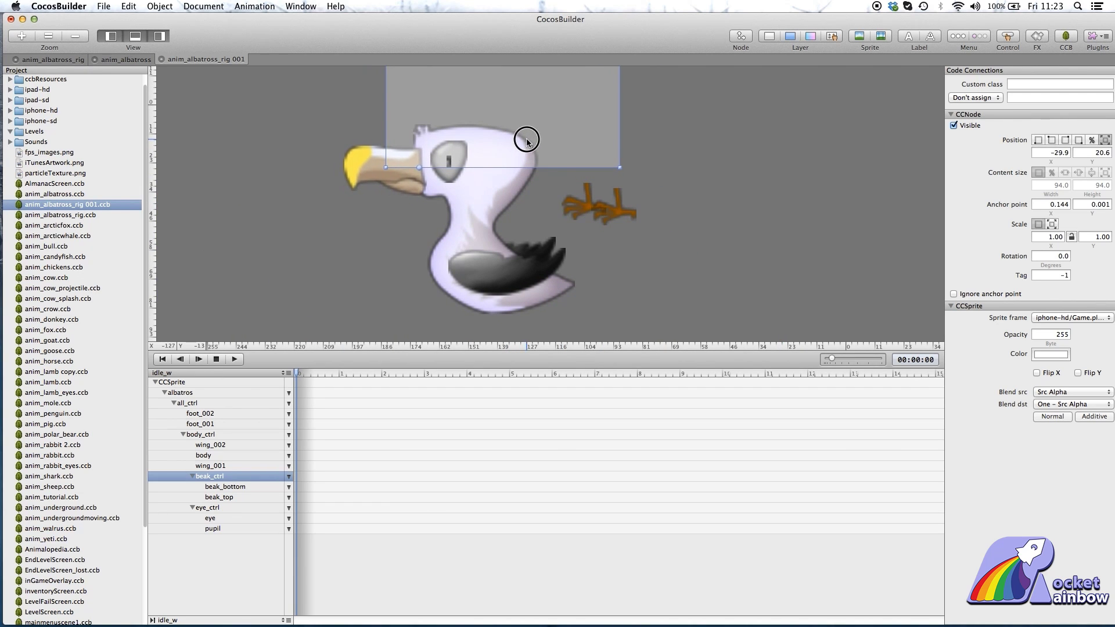
- Move foot_001 and foot_002 beneath the body, foot_002 to −52.4, −80.9
left_click(216, 425)
left_click_drag(614, 210, 503, 329)
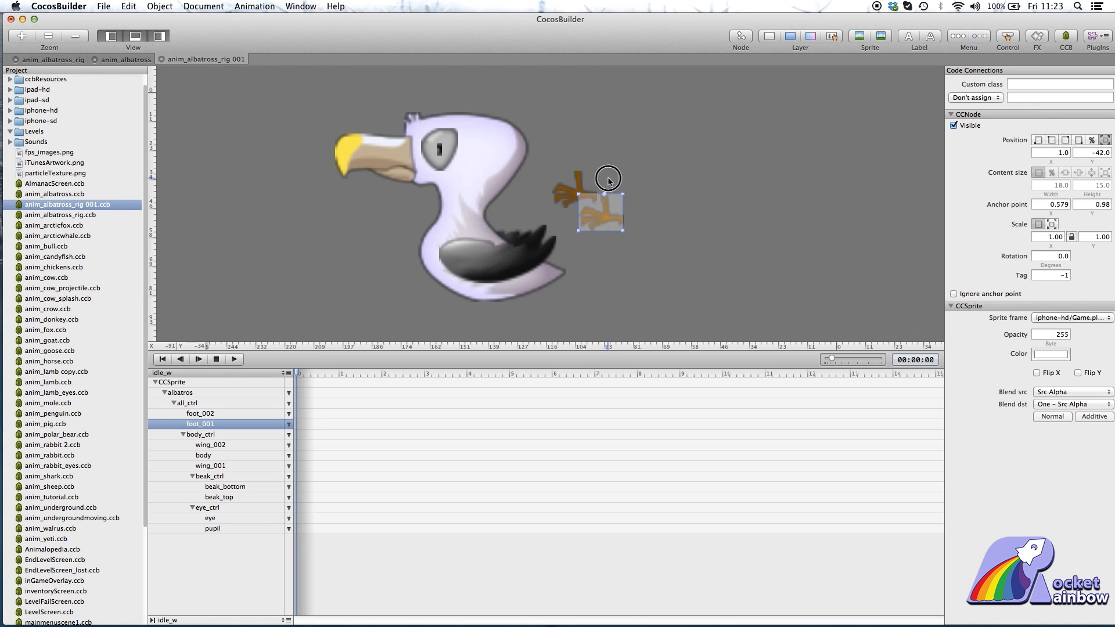
left_click(237, 413)
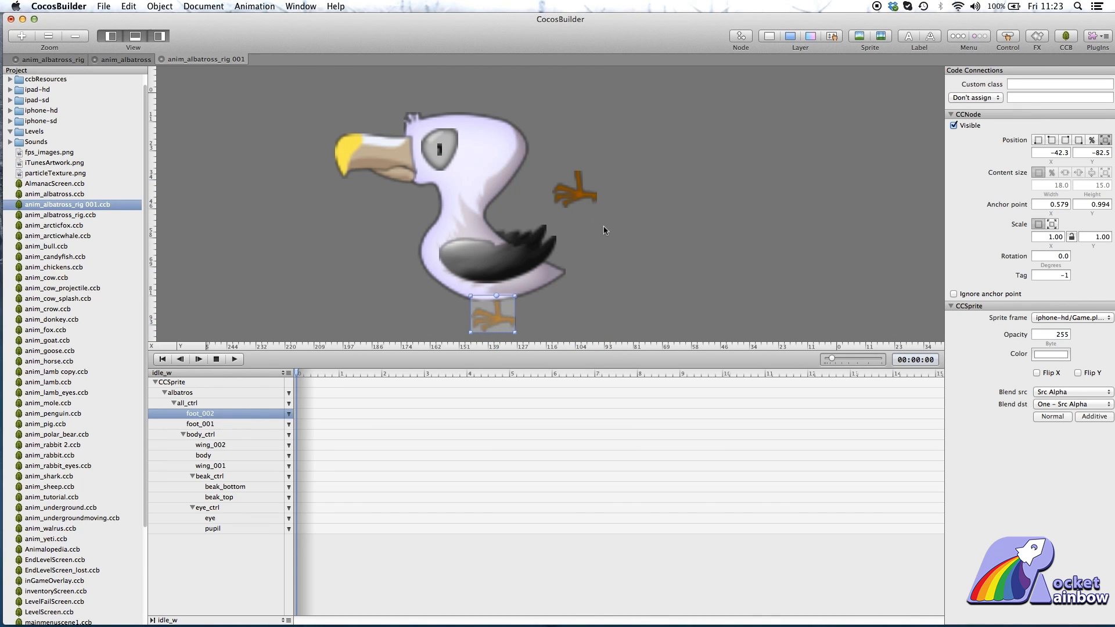
left_click(576, 188)
left_click_drag(578, 178, 475, 284)
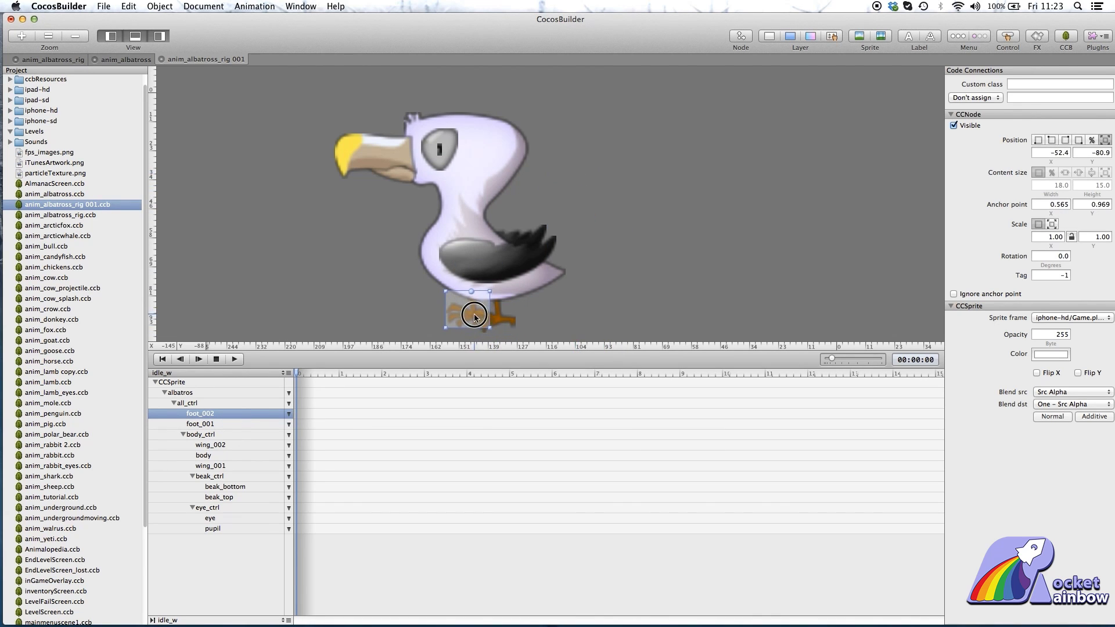
left_click(236, 405)
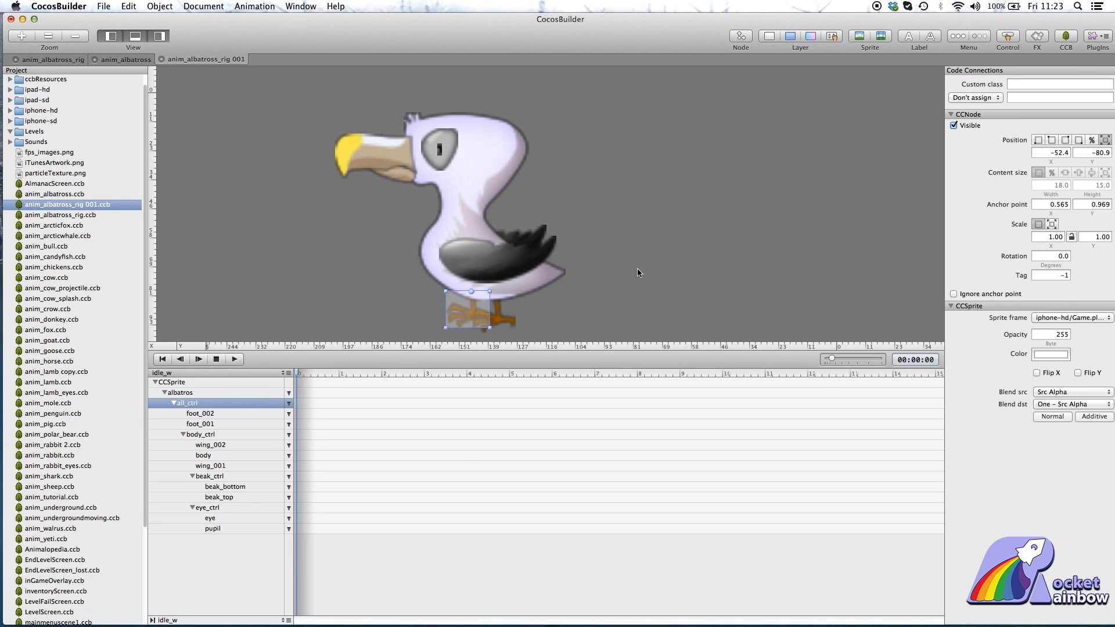
scroll(636, 270, "down", 3)
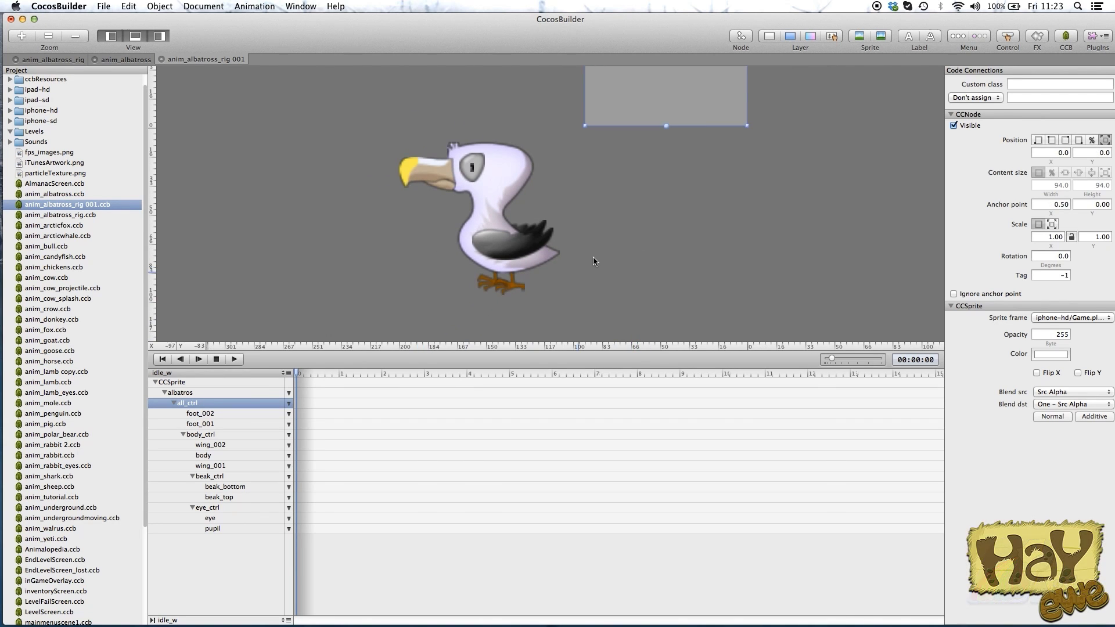
- Shift the albatross slightly and reposition body_ctrl's pivot point
left_click_drag(696, 109, 684, 115)
left_click(212, 436)
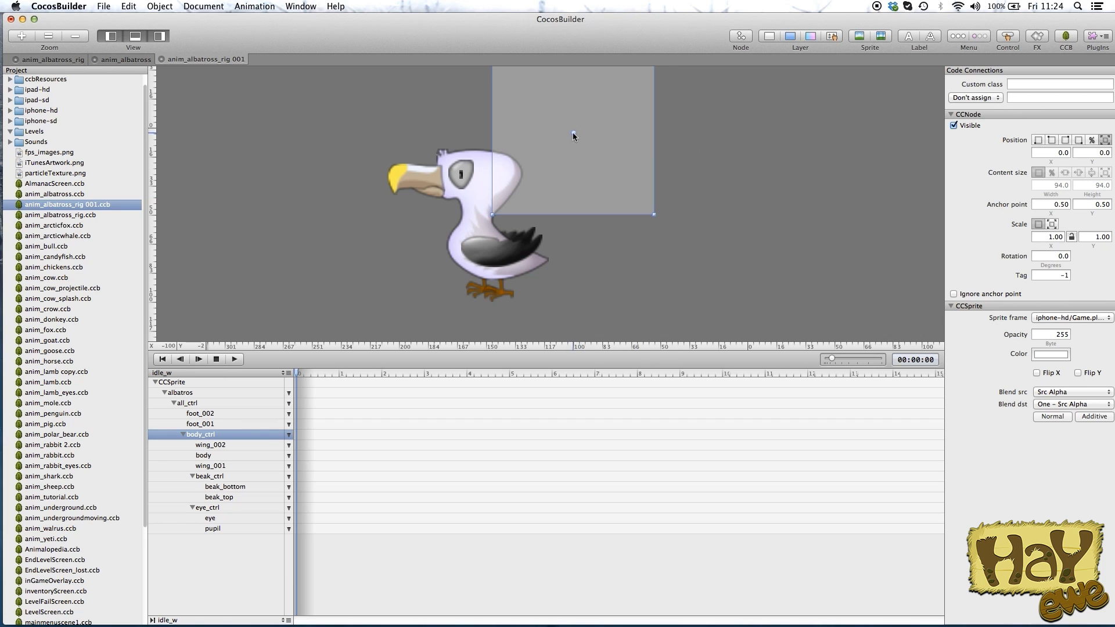
left_click_drag(573, 135, 588, 149)
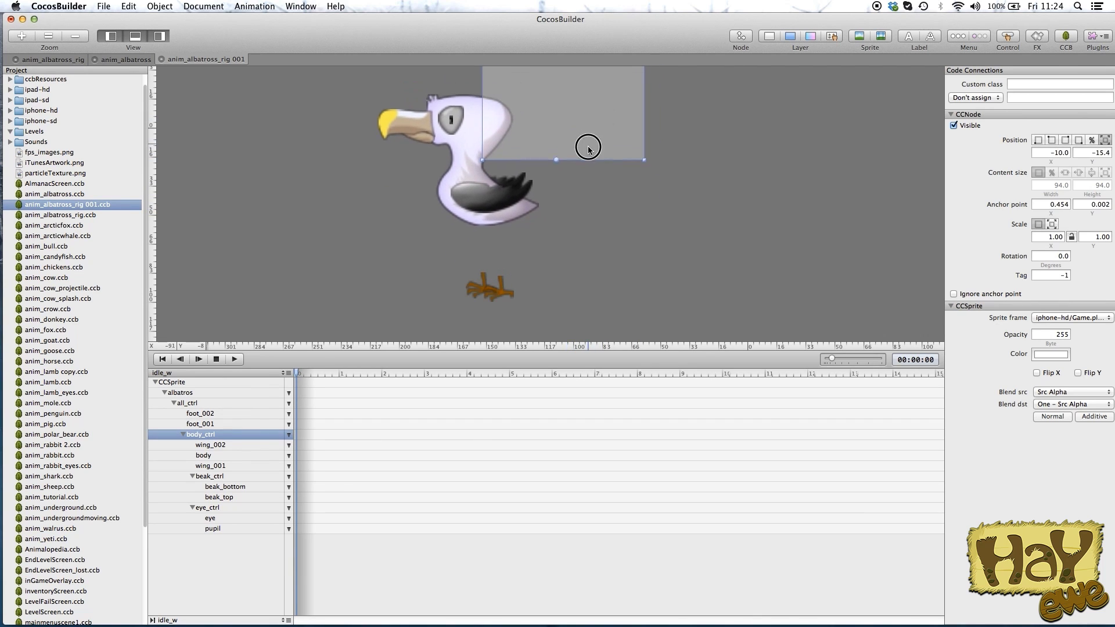
left_click_drag(588, 149, 477, 237)
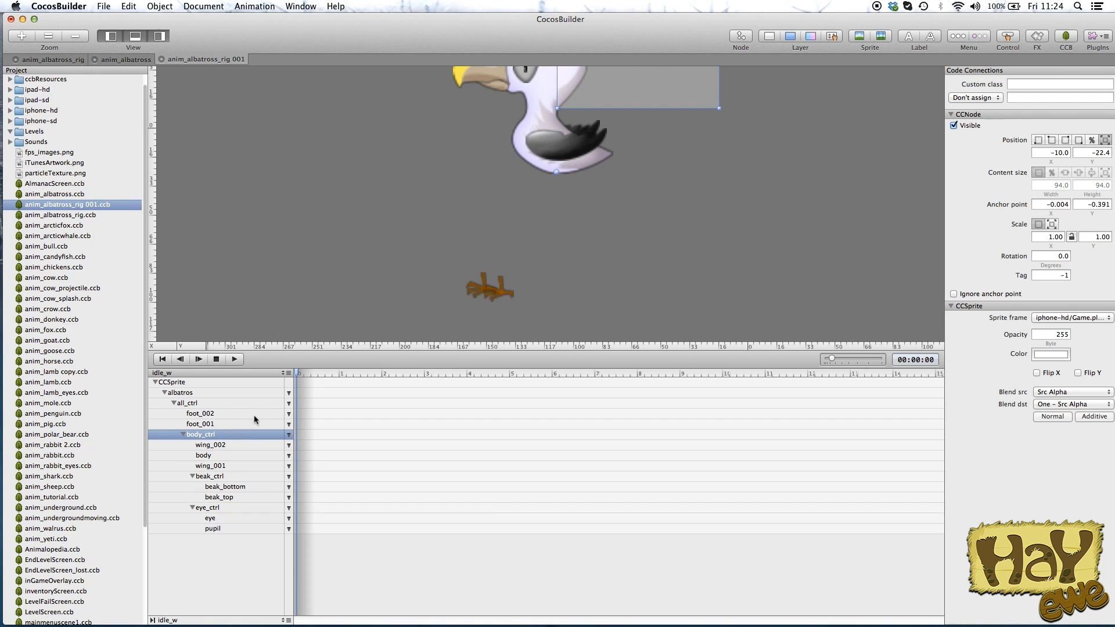
- Move all_ctrl's pivot point lower on the bird
left_click(208, 404)
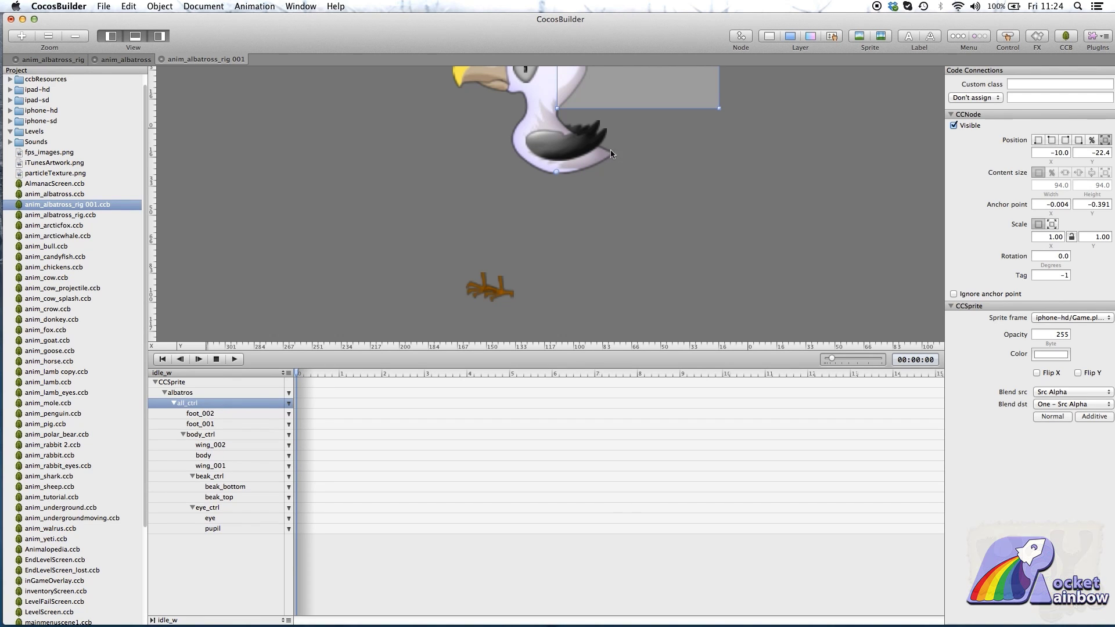
left_click_drag(639, 142, 560, 172)
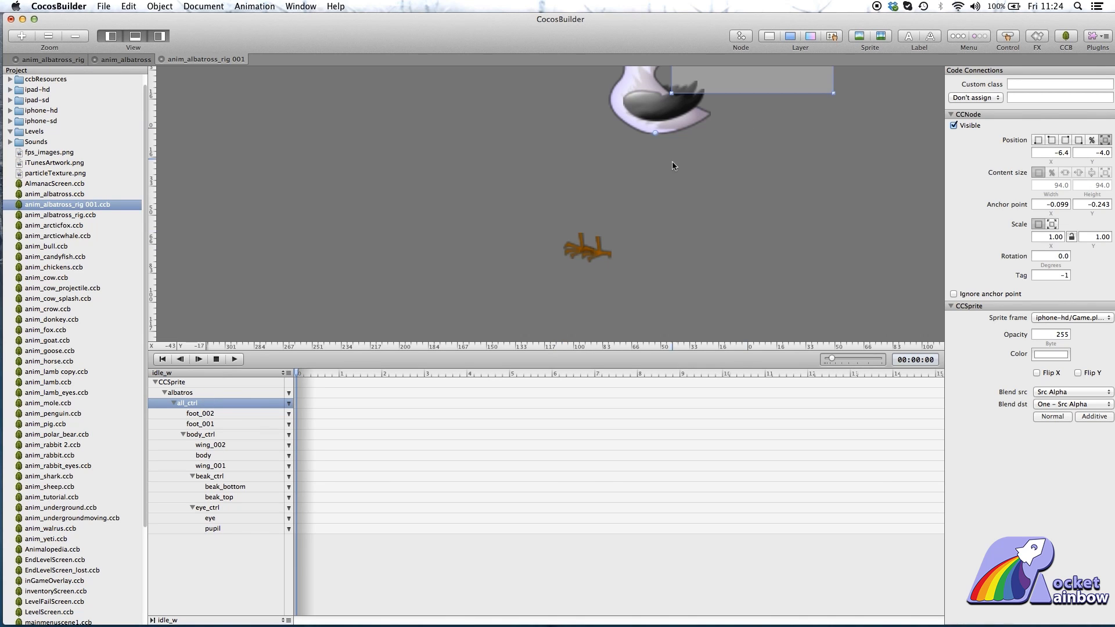
left_click_drag(655, 133, 654, 162)
- Tuck the foot back under the body, recentre the view, and select the albatros node
left_click(224, 415)
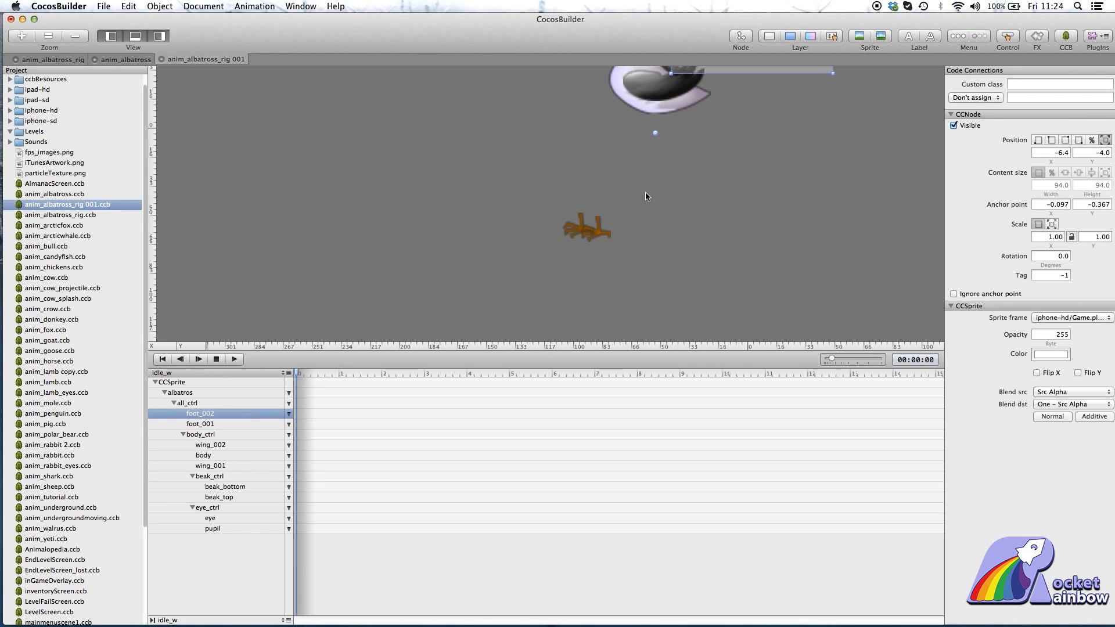
left_click(582, 230)
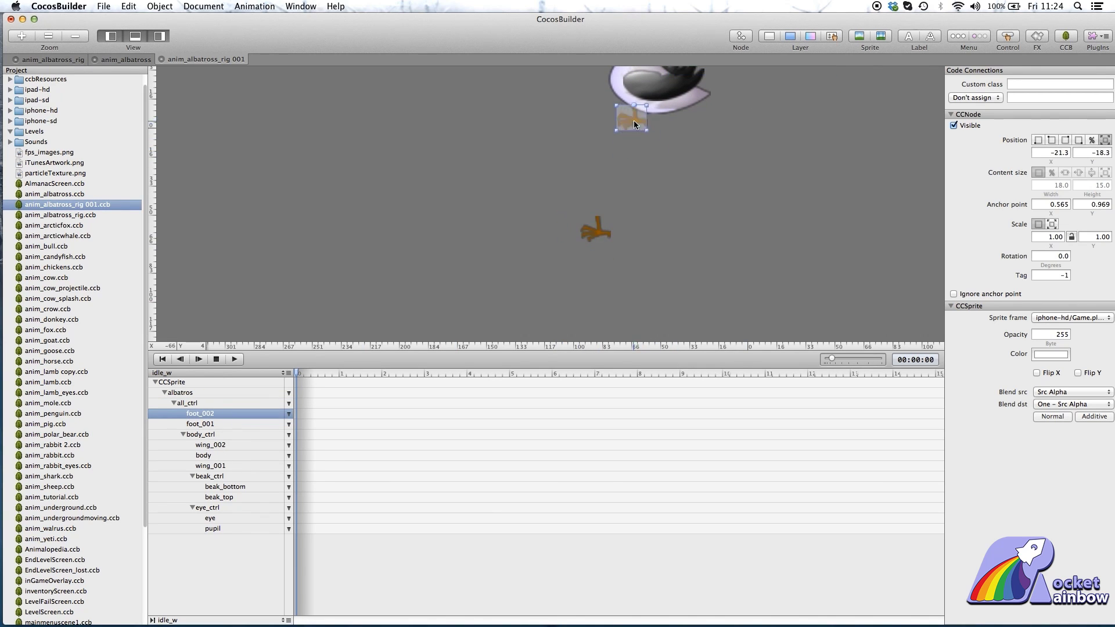
left_click(228, 423)
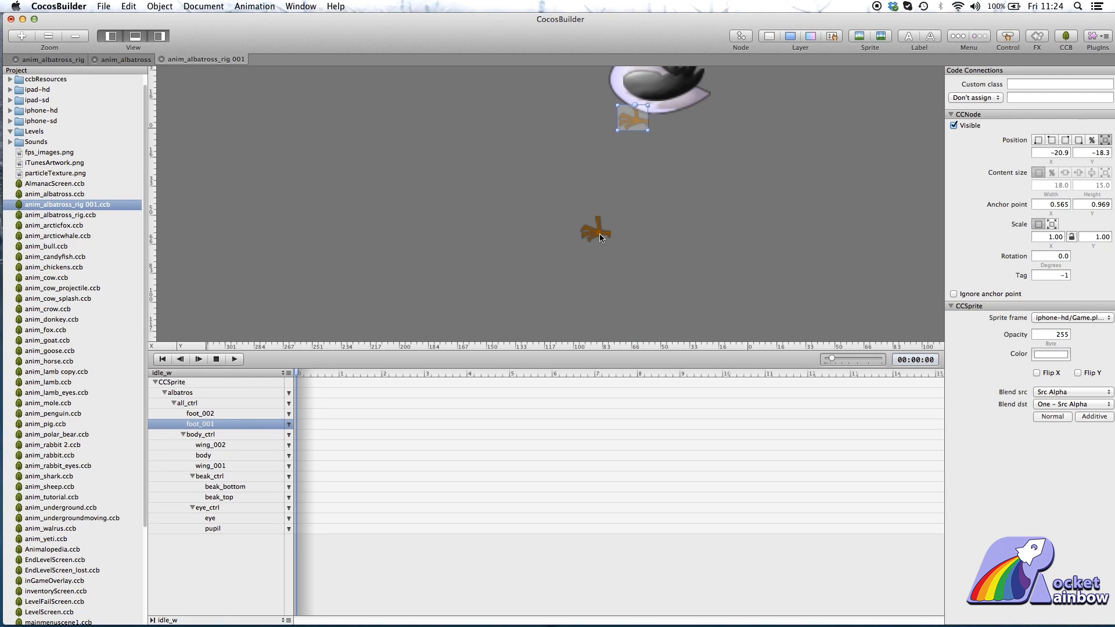
left_click_drag(599, 242, 667, 132)
left_click(663, 289)
left_click_drag(663, 290, 543, 346)
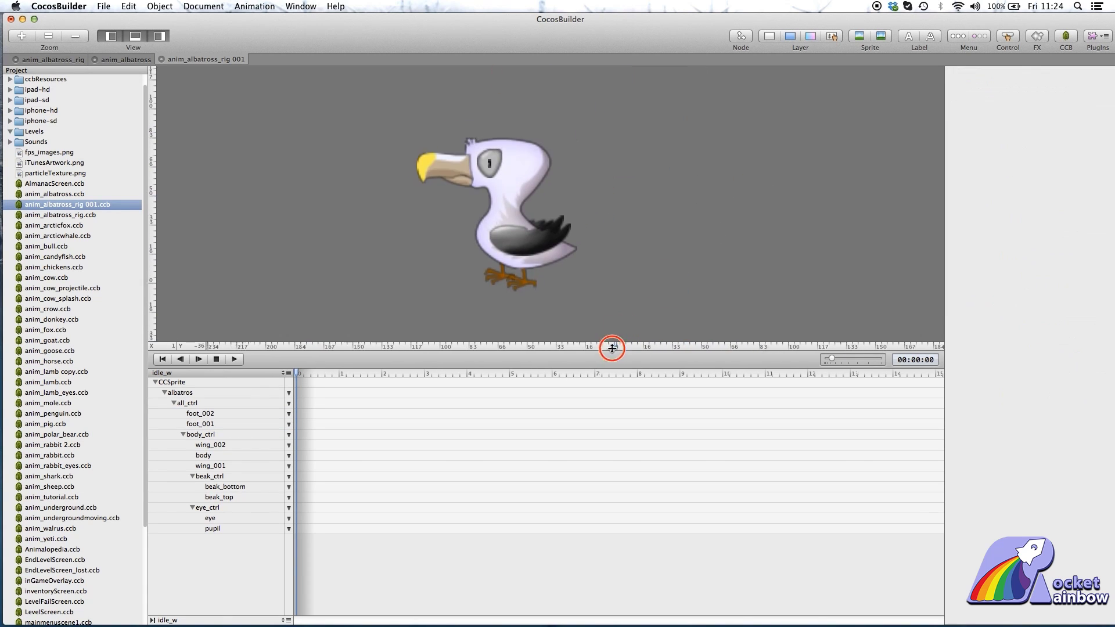
left_click(215, 405)
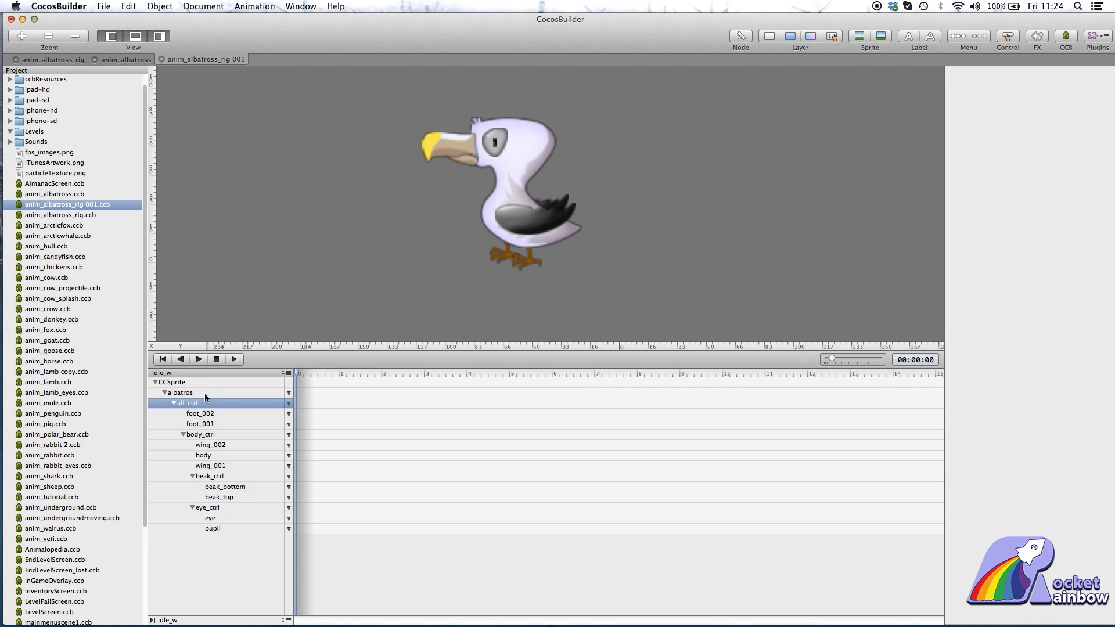
left_click(205, 395)
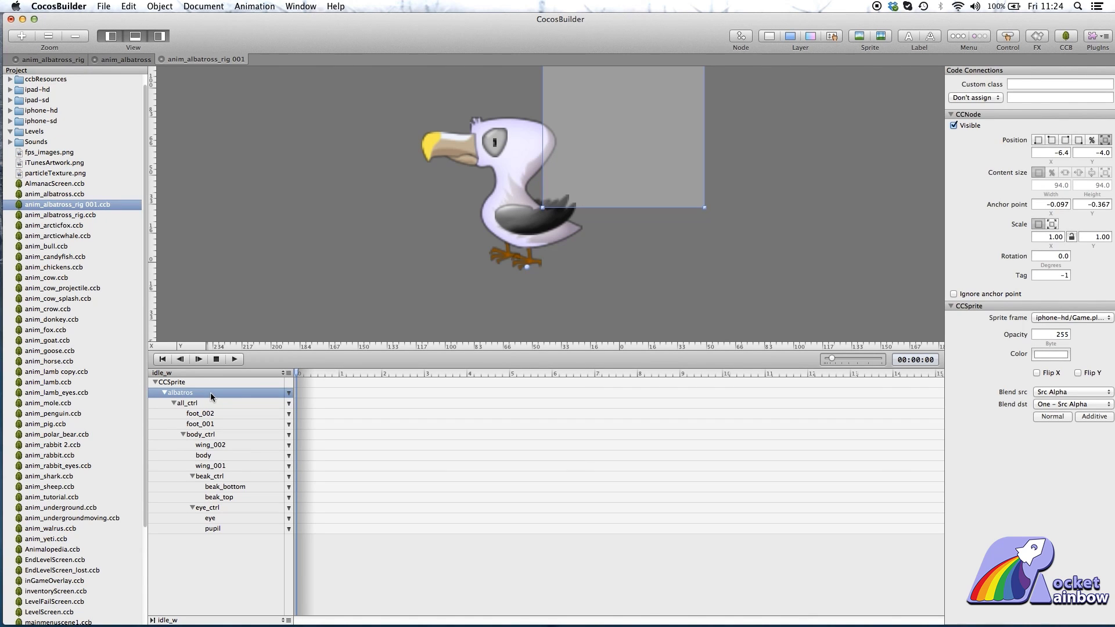
- Shift the albatros node's pivot point beside the body and select albatros
left_click_drag(648, 272, 513, 259)
scroll(435, 325, "right", 3)
left_click(234, 384)
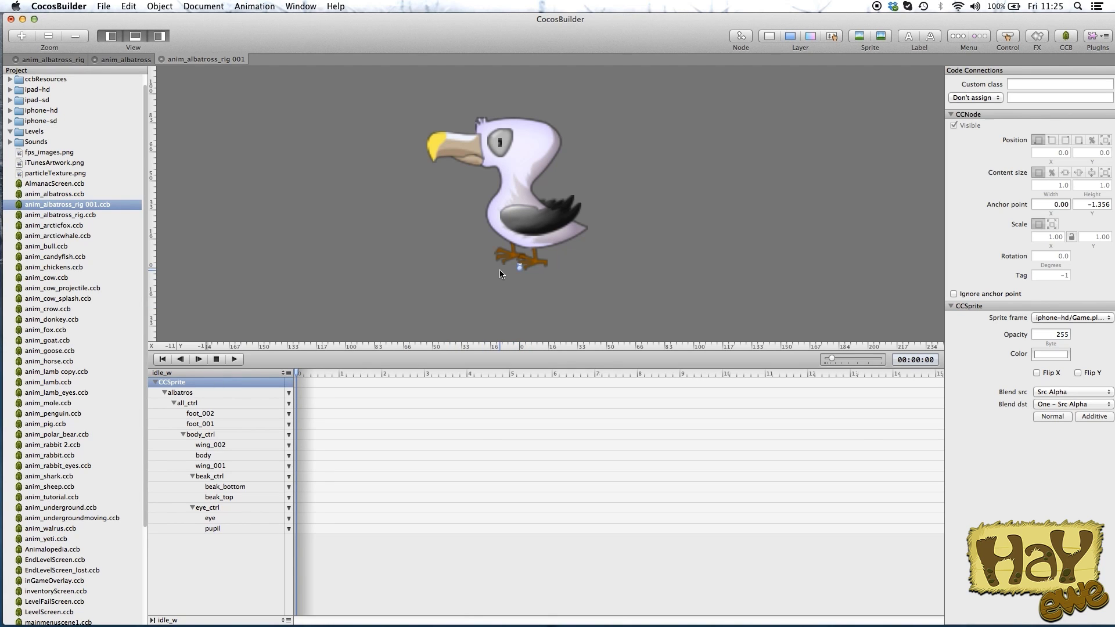
left_click(198, 394)
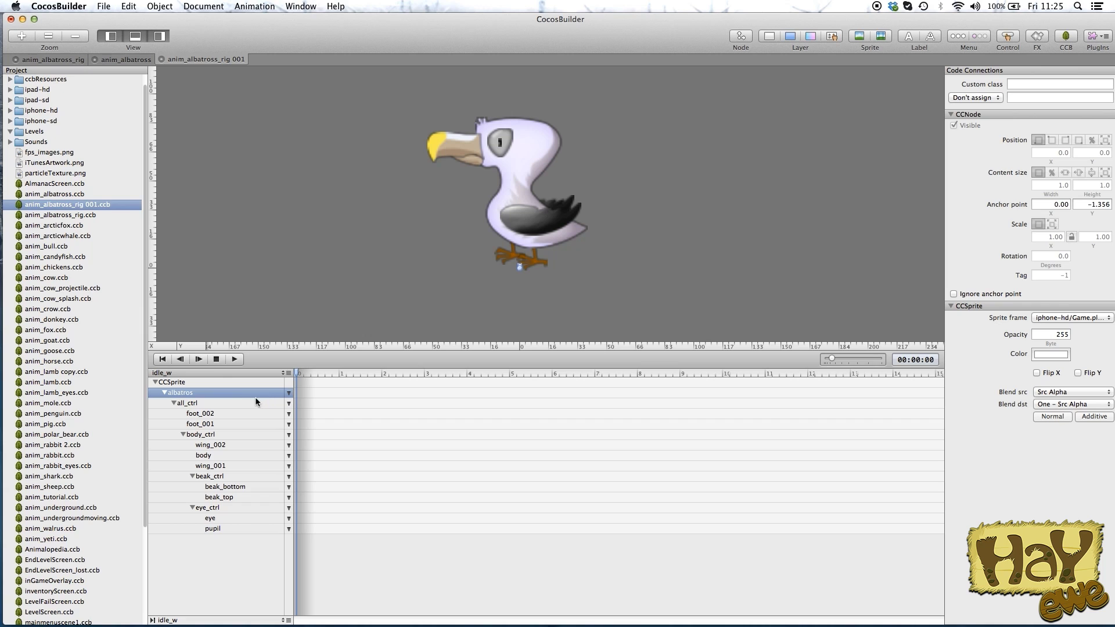
left_click(236, 392)
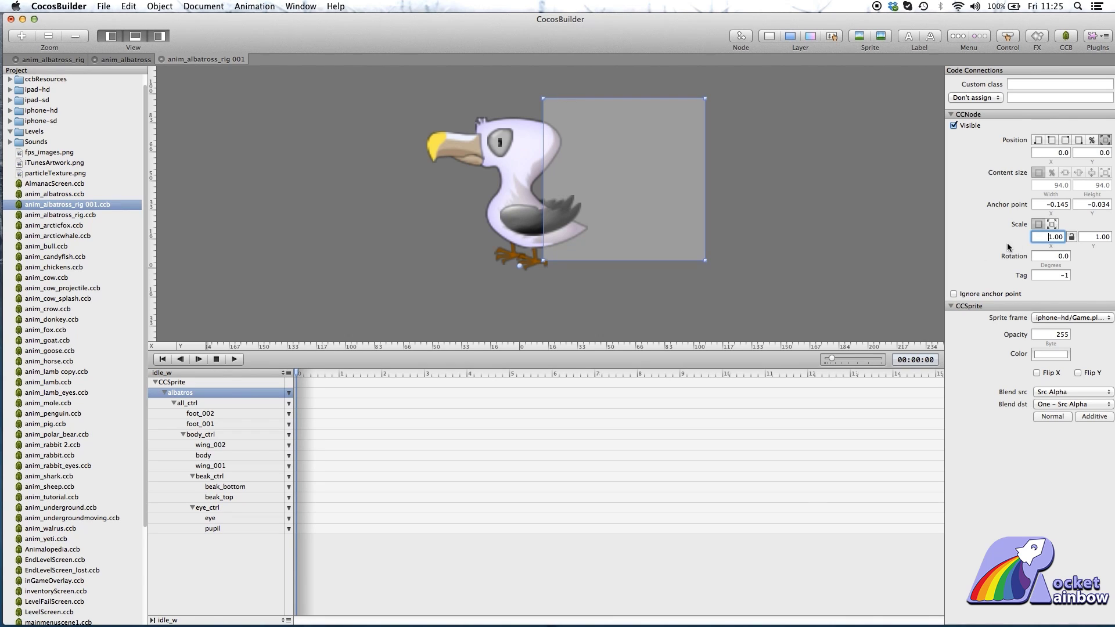
type("-")
- Mirror albatros with Scale X -1.00, then restore Scale X to 1.00
key("Return")
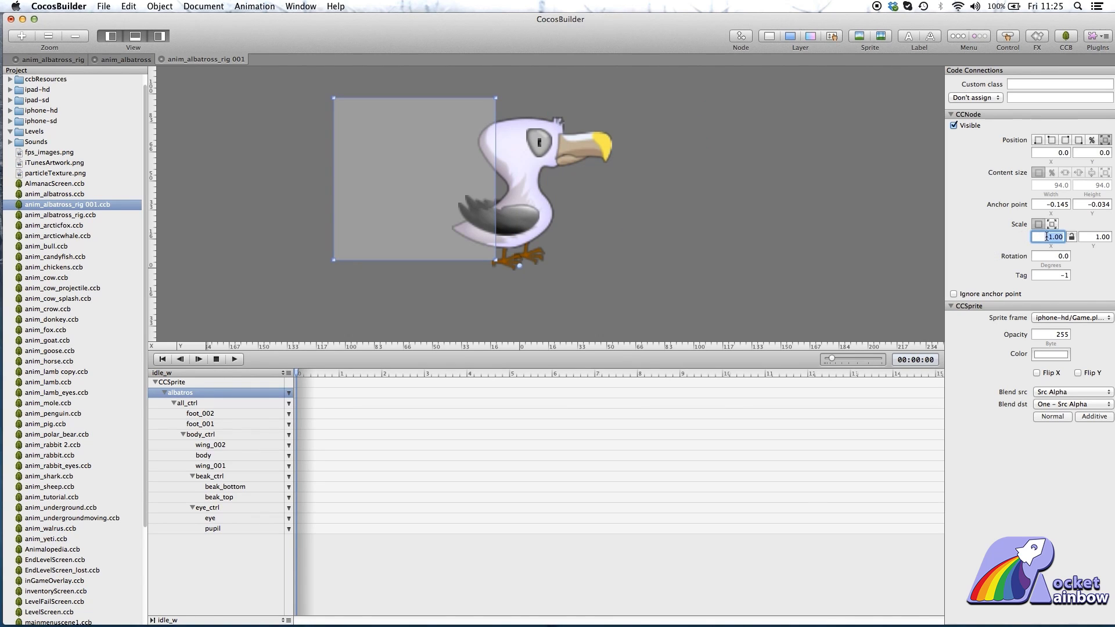
left_click(1047, 237)
key("BackSpace")
key("Return")
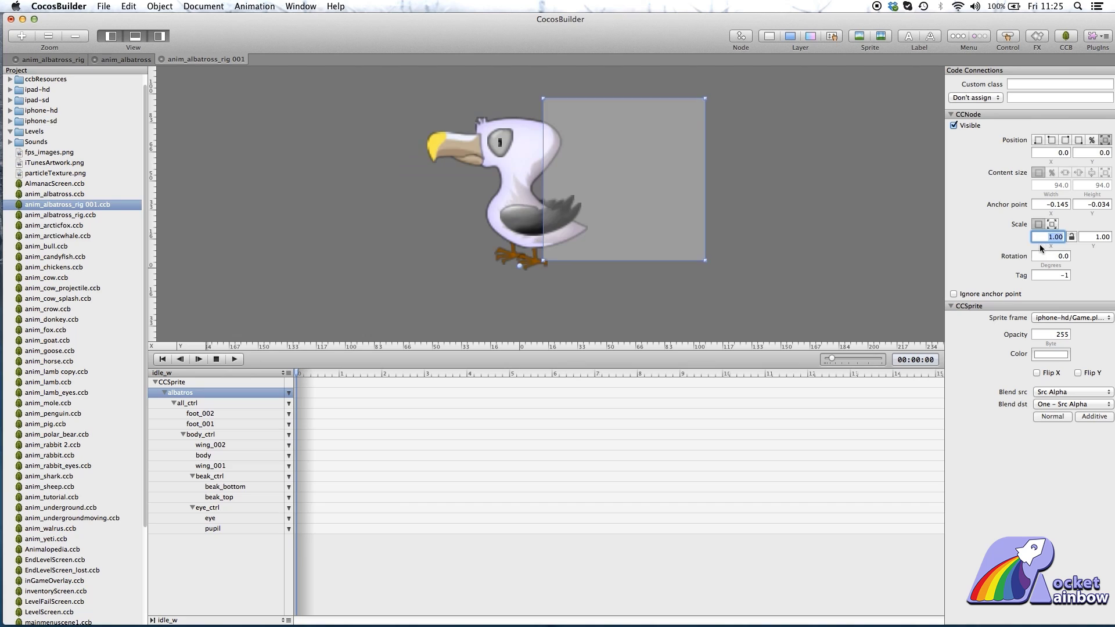
- Select all_ctrl, try moving the whole albatross right, and undo the move
left_click(224, 404)
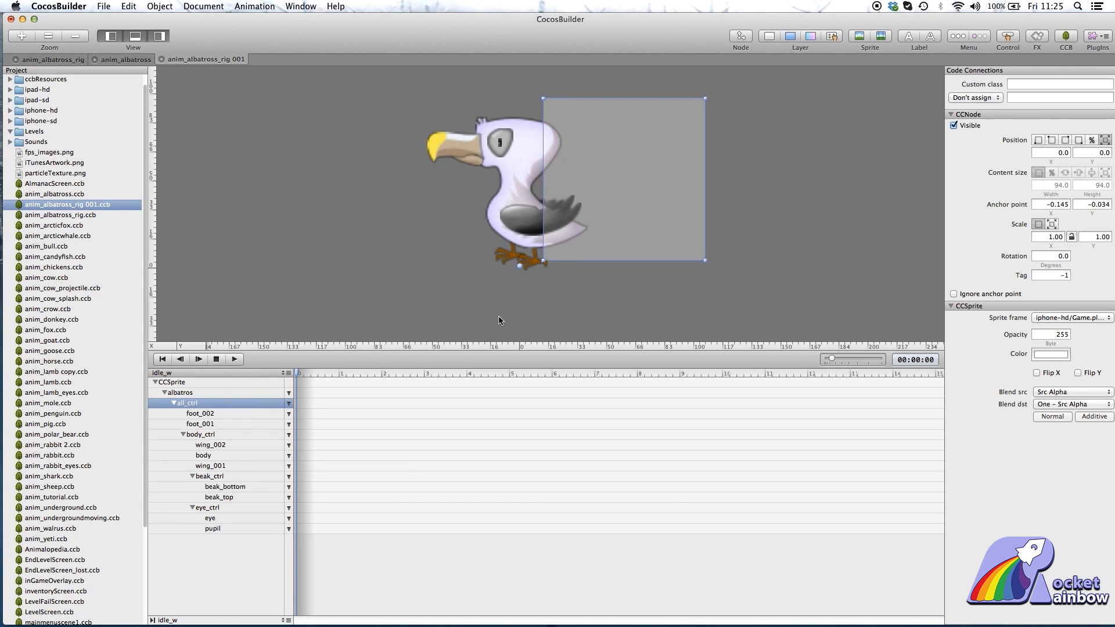
key("super+z")
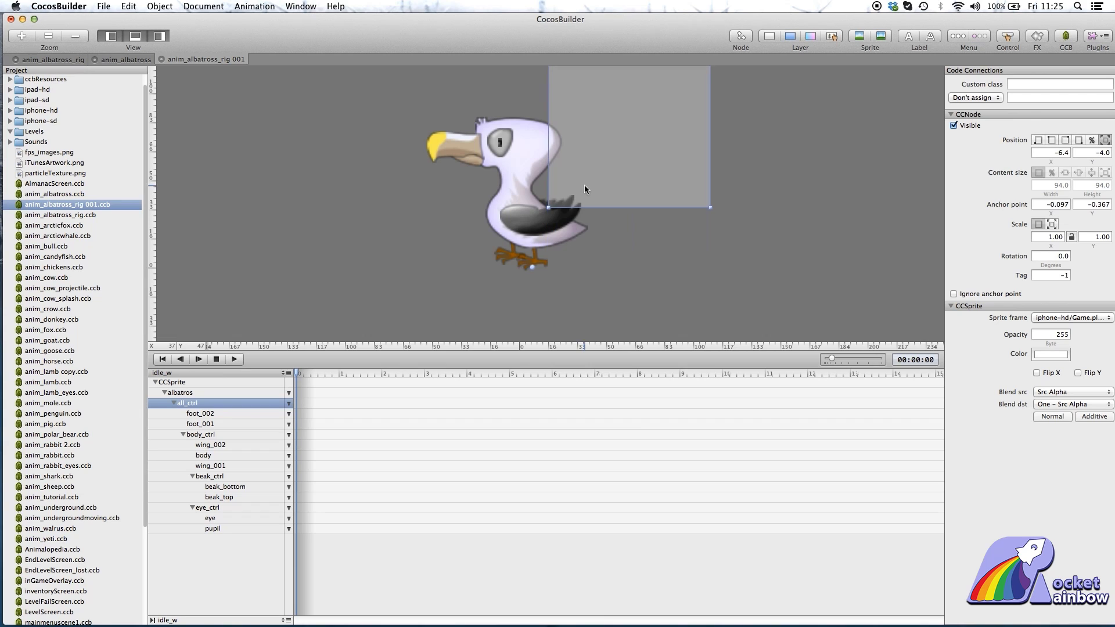
mouse_move(588, 194)
left_mouse_down()
mouse_move(623, 193)
mouse_move(602, 190)
left_mouse_up()
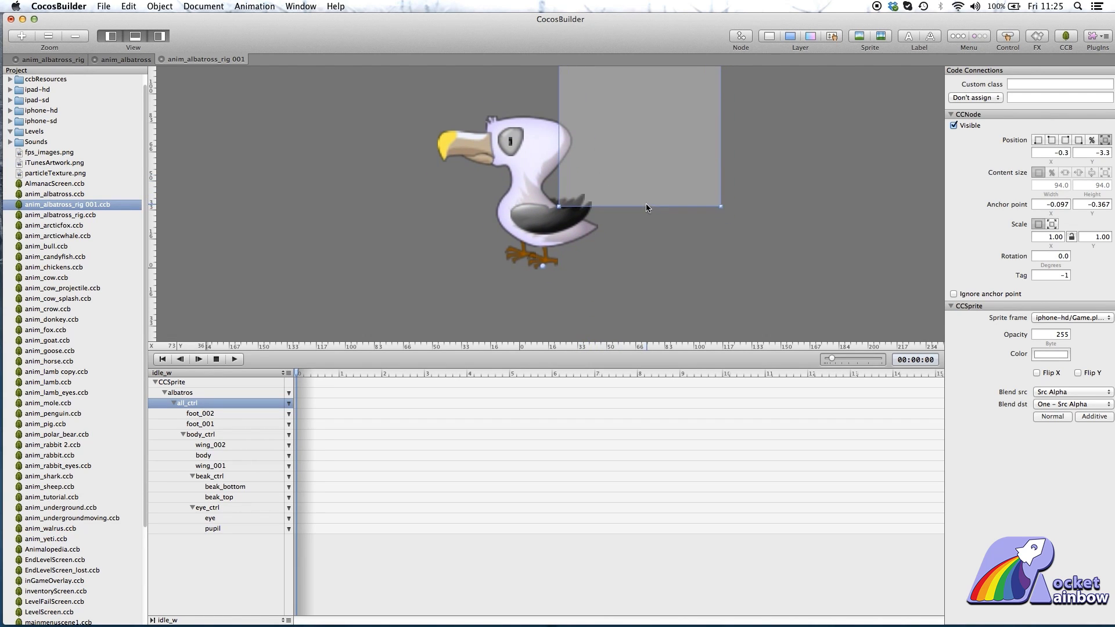
key("super+c")
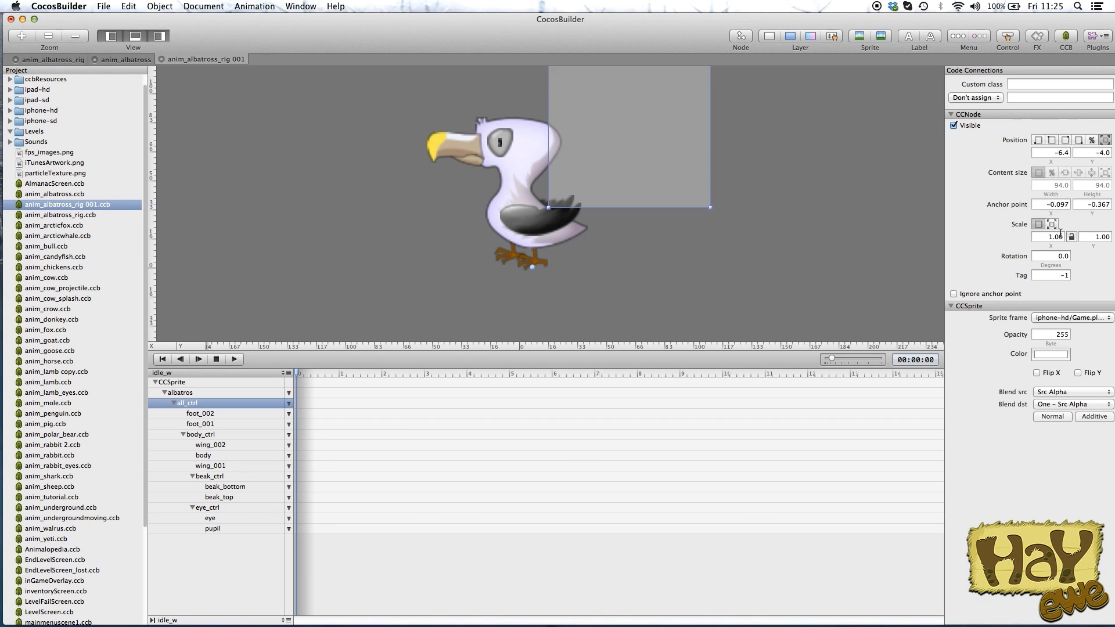
- Test all_ctrl's horizontal scale at 0.80 and then 1.20
left_click(1056, 237)
type("0.8")
key("Return")
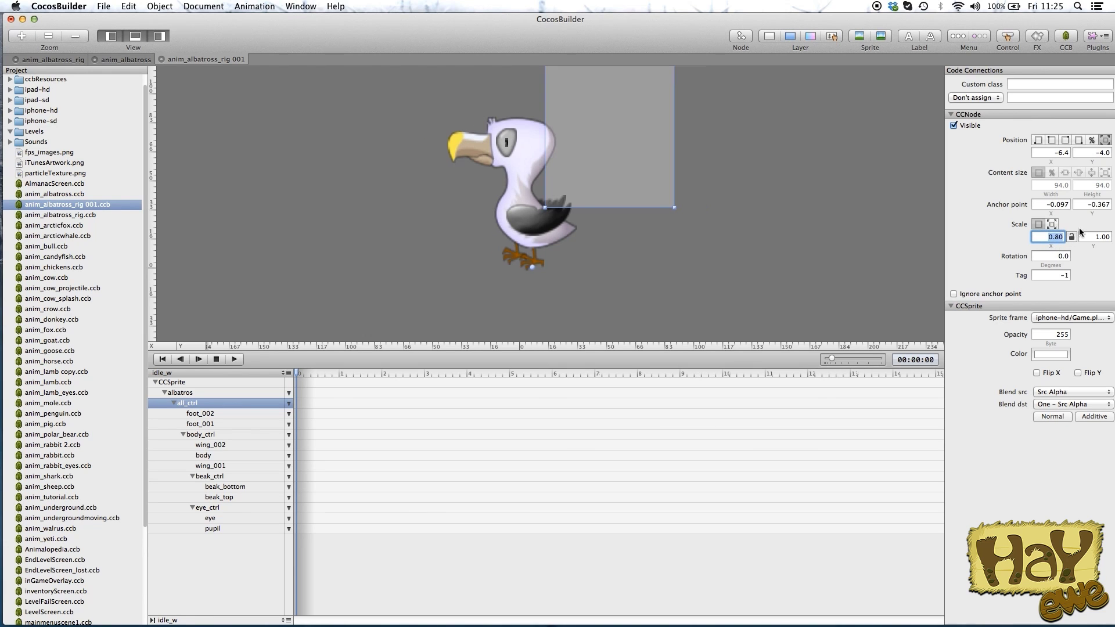
left_click(1109, 242)
left_click(1054, 236)
type("1.2")
key("Tab")
type(".8")
- Squash all_ctrl to vertical scale 0.80, then reset both scales to 1
key("Return")
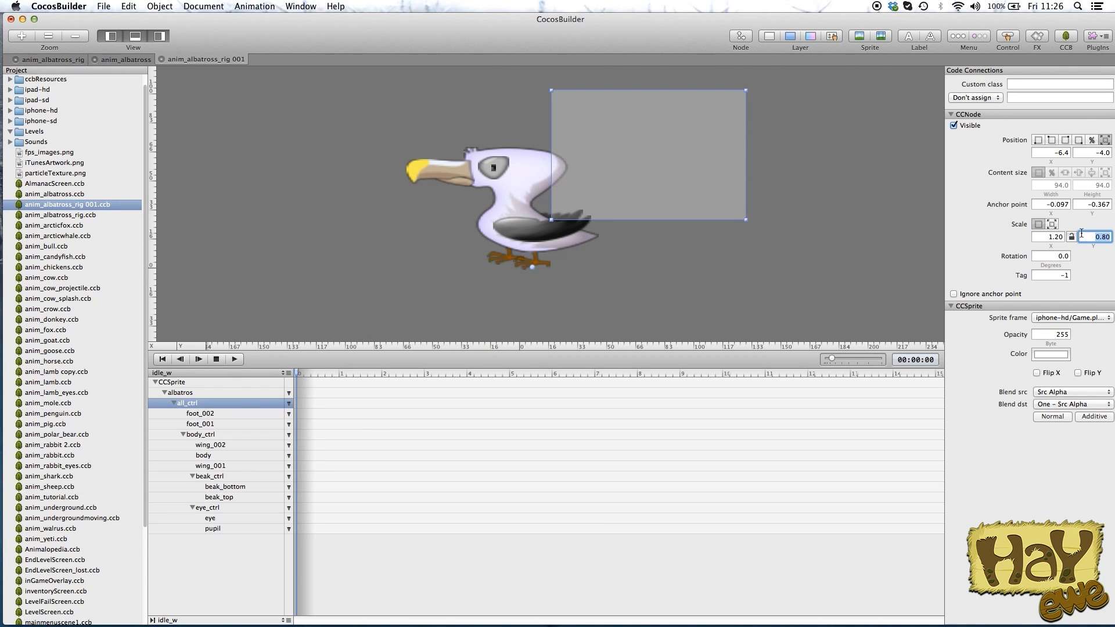
type("1")
key("Return")
left_click(1056, 235)
type("1")
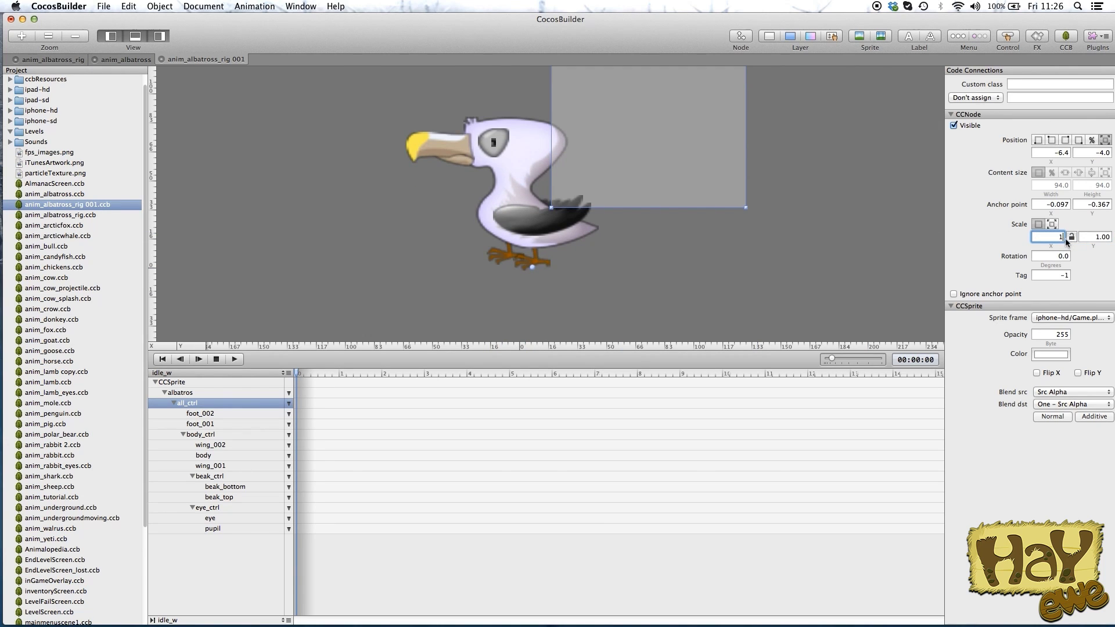
key("Return")
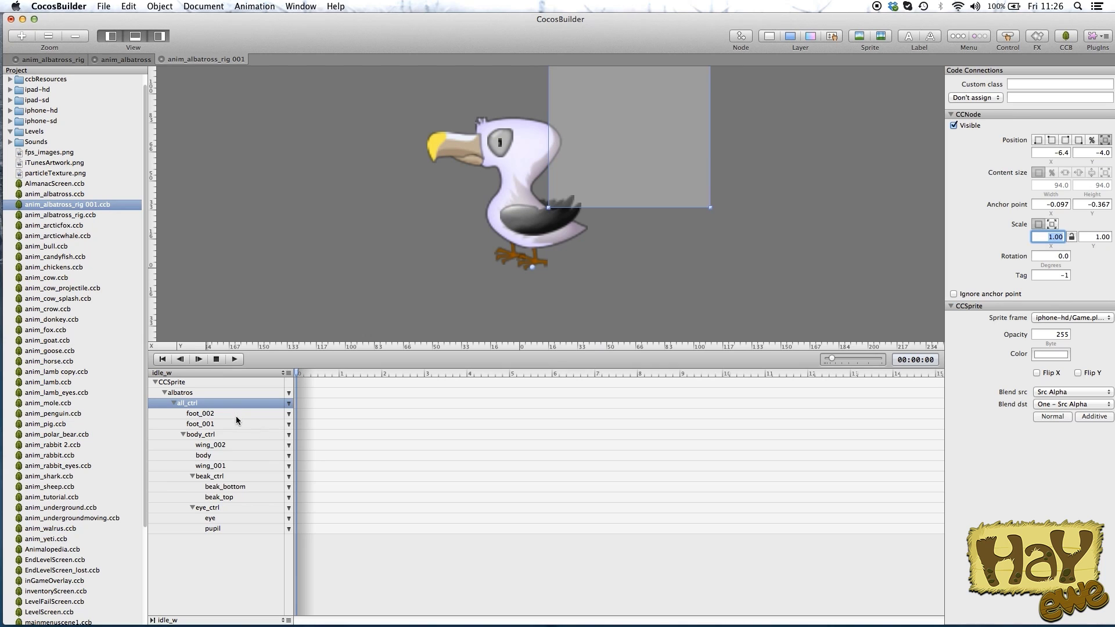
- Select foot_002, rotate it to 50 degrees, then settle on 1 degree
left_click(235, 415)
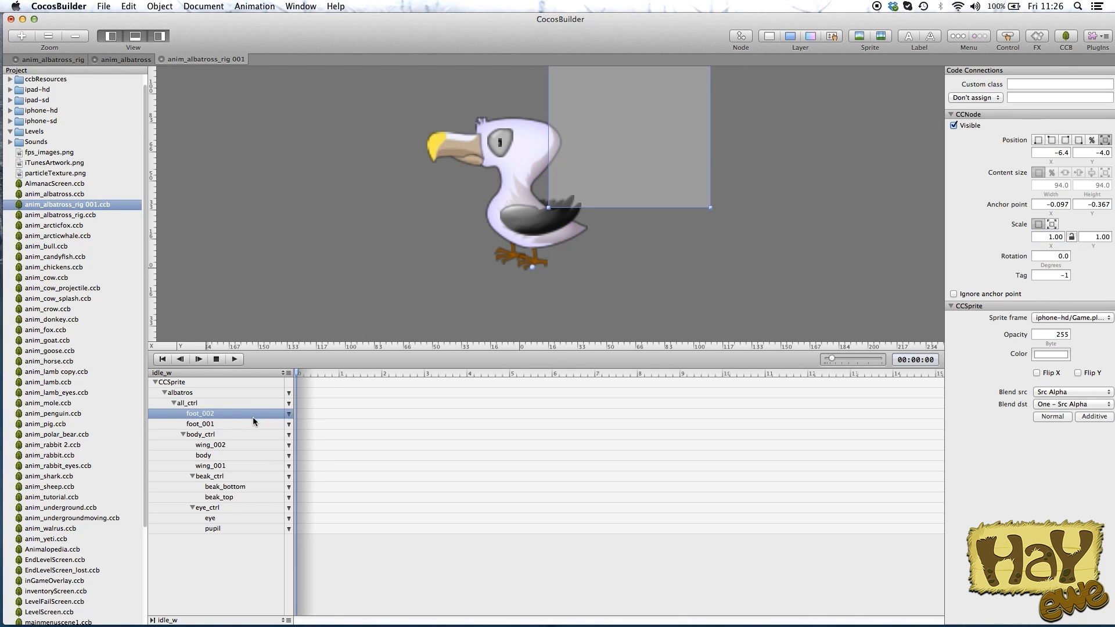
left_click(252, 419)
left_click(1077, 256)
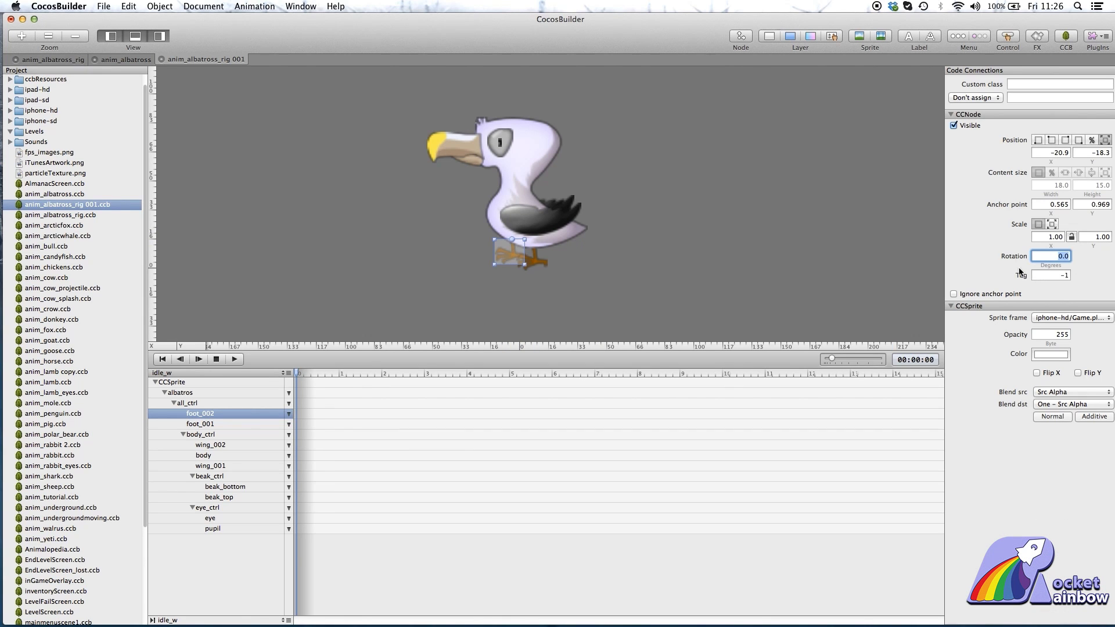
type("50")
key("Return")
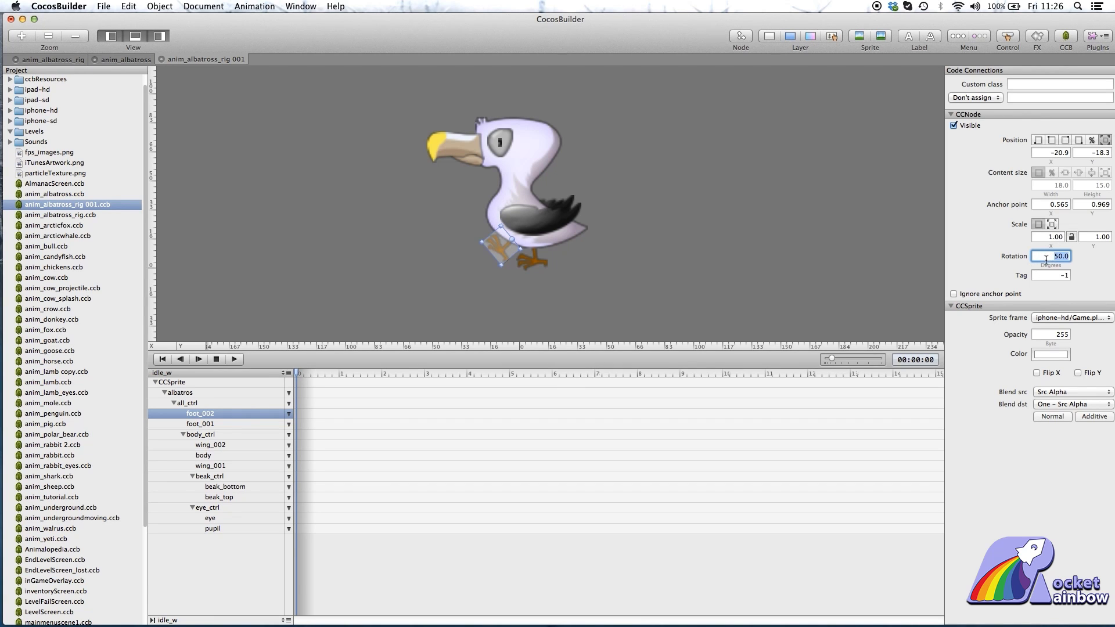
type("1")
key("Return")
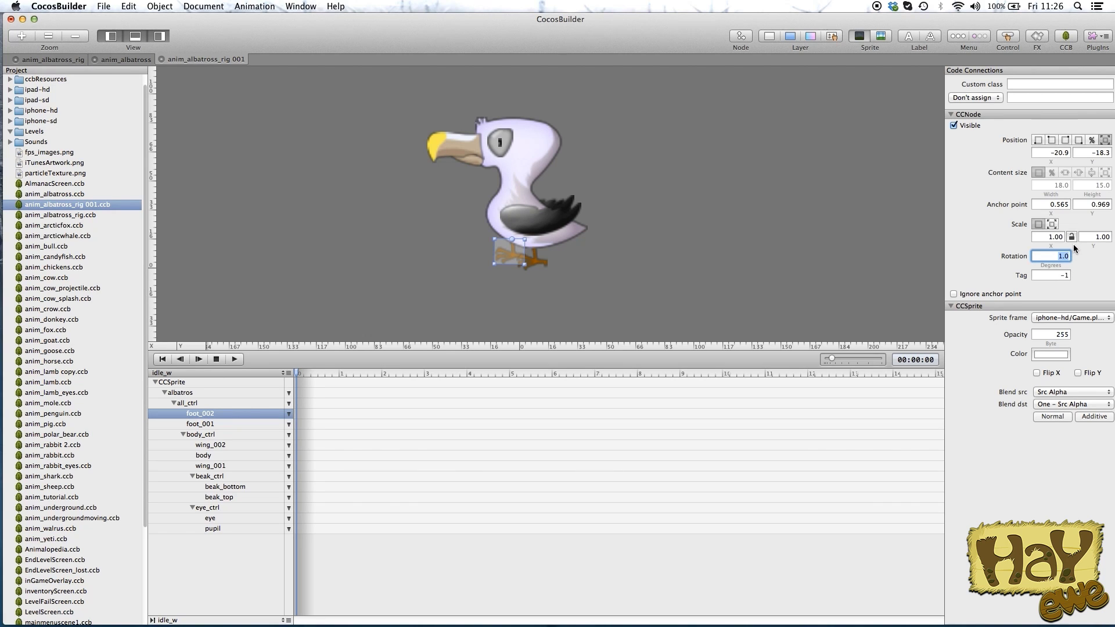
- Add a new CCSprite with a blank grey frame from Game.plist
left_click(1104, 140)
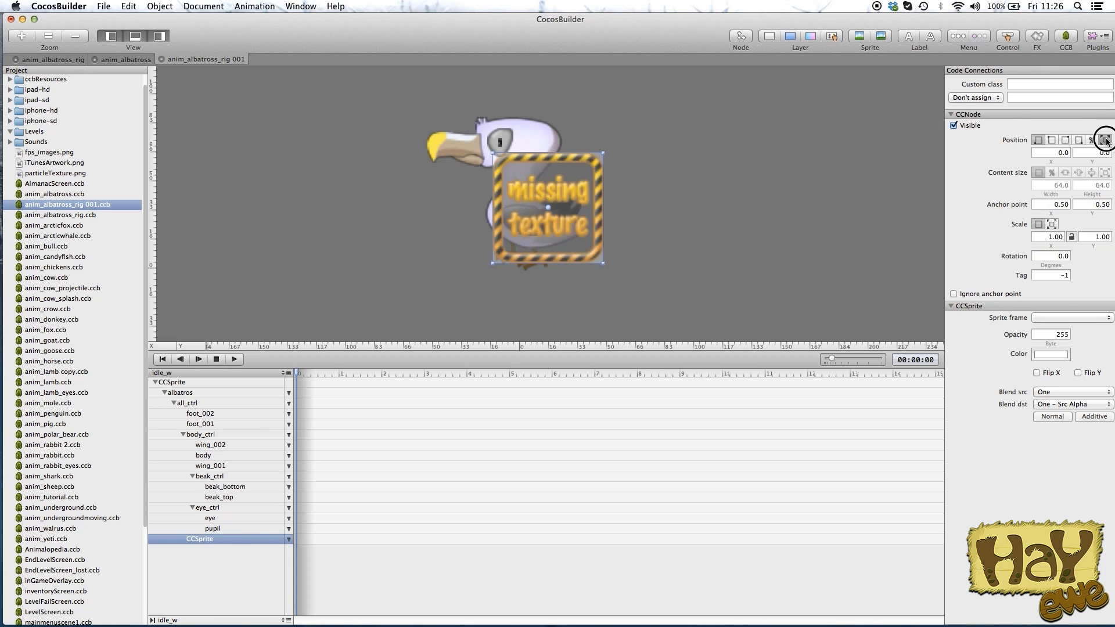
left_click(1082, 321)
mouse_move(1055, 355)
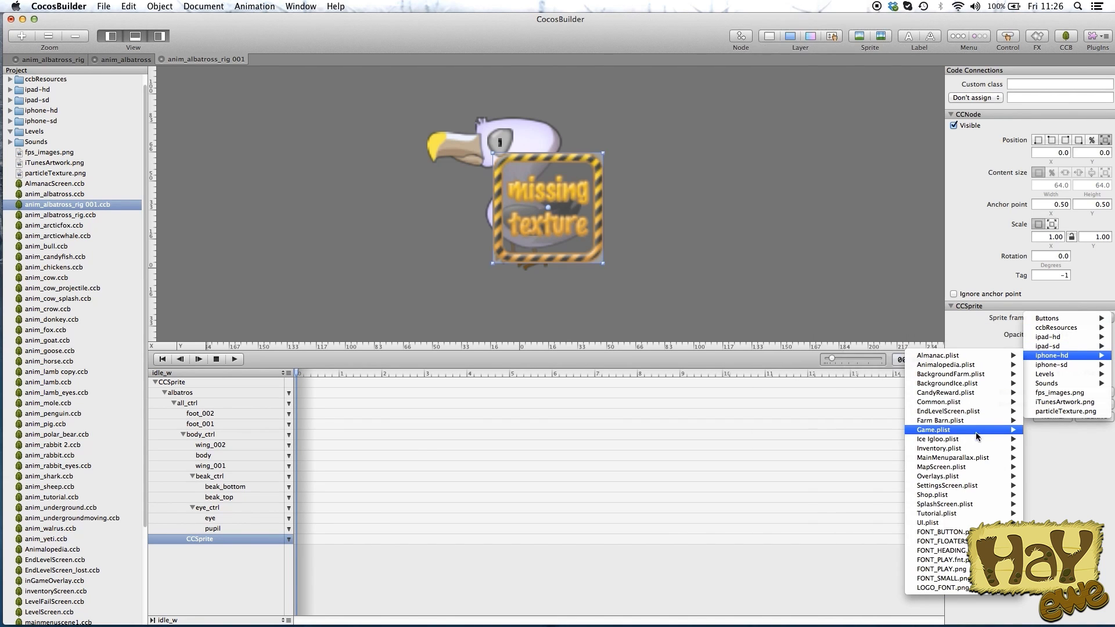
mouse_move(939, 429)
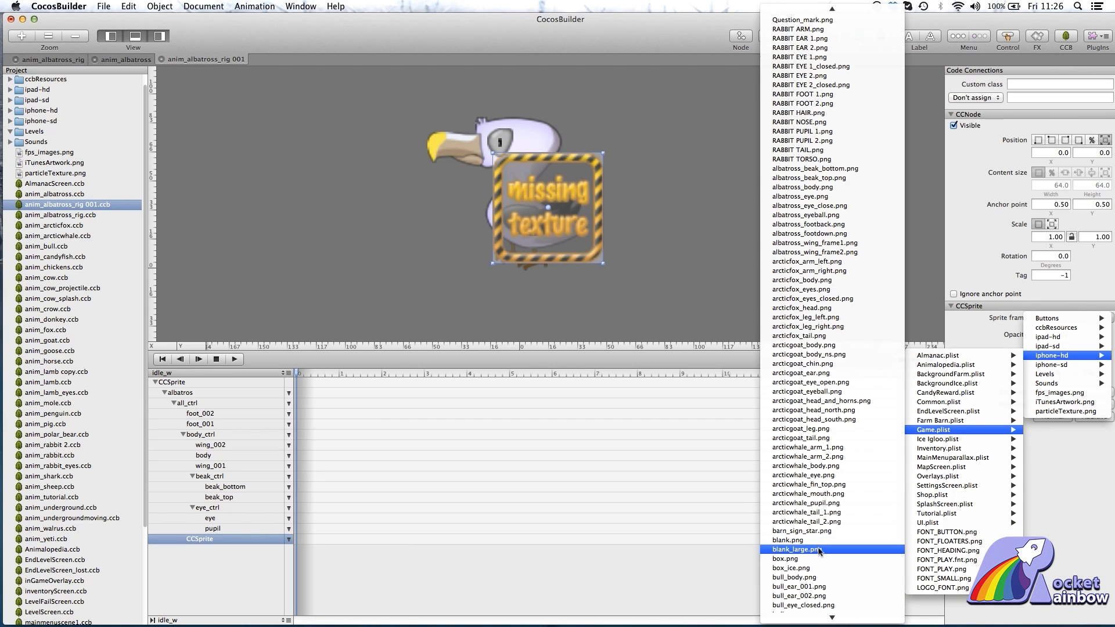
left_click(818, 553)
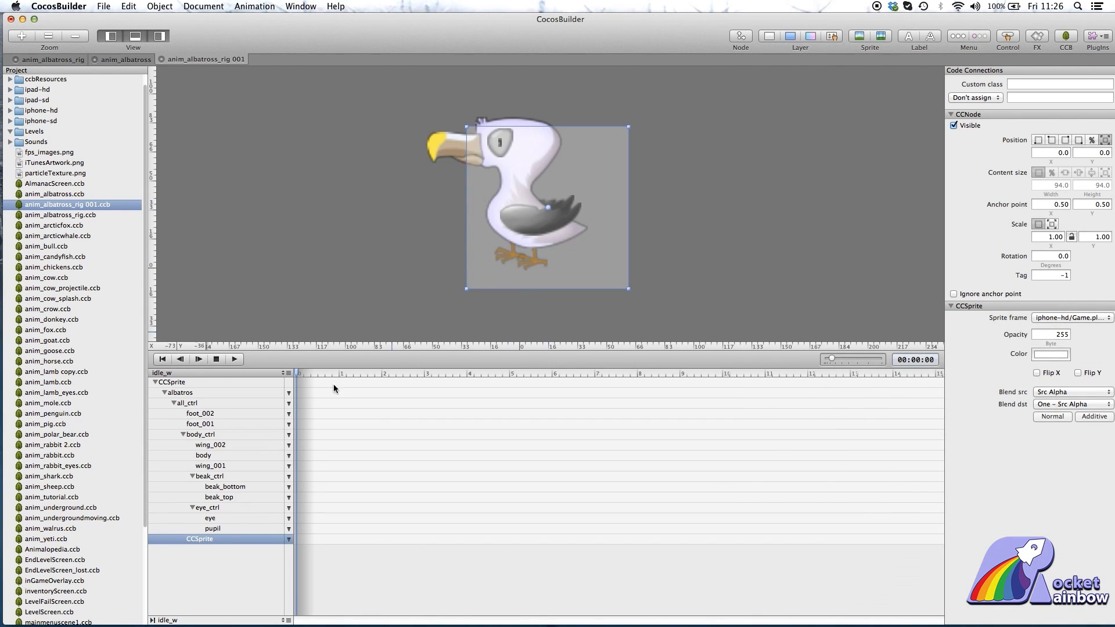
- Nest the new sprite under foot_002 in the timeline hierarchy
left_click_drag(194, 539, 205, 408)
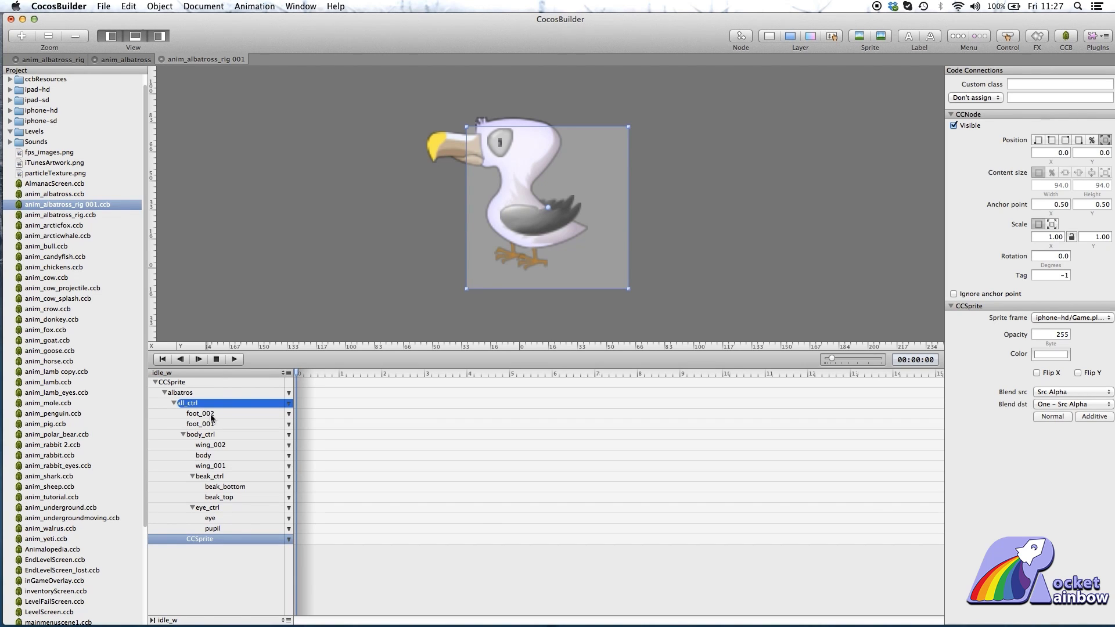
mouse_move(201, 540)
left_mouse_down()
mouse_move(200, 418)
mouse_move(206, 442)
left_mouse_up()
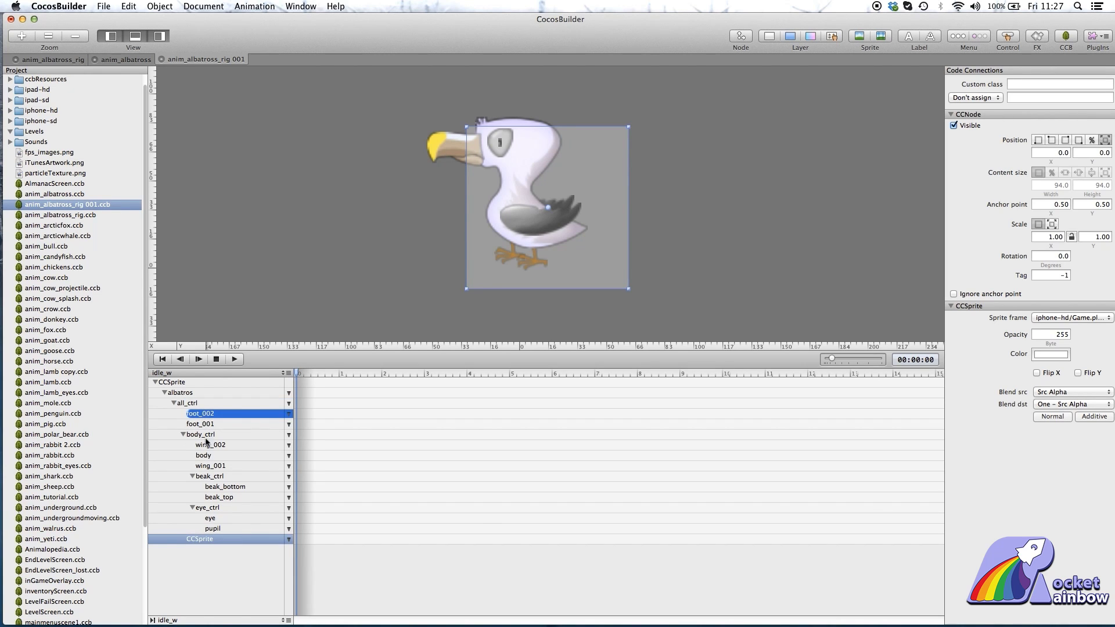
left_click(208, 539)
left_click_drag(212, 557, 212, 556)
left_click_drag(220, 424, 221, 424)
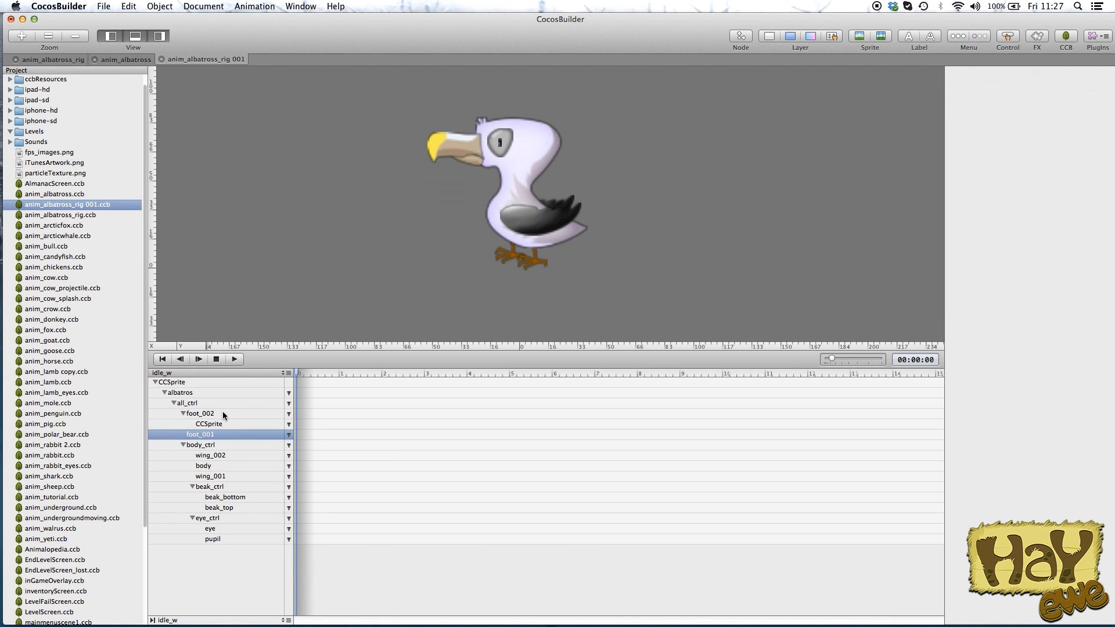
- Move the new blank sprite directly under all_ctrl in the timeline tree
left_click(214, 417)
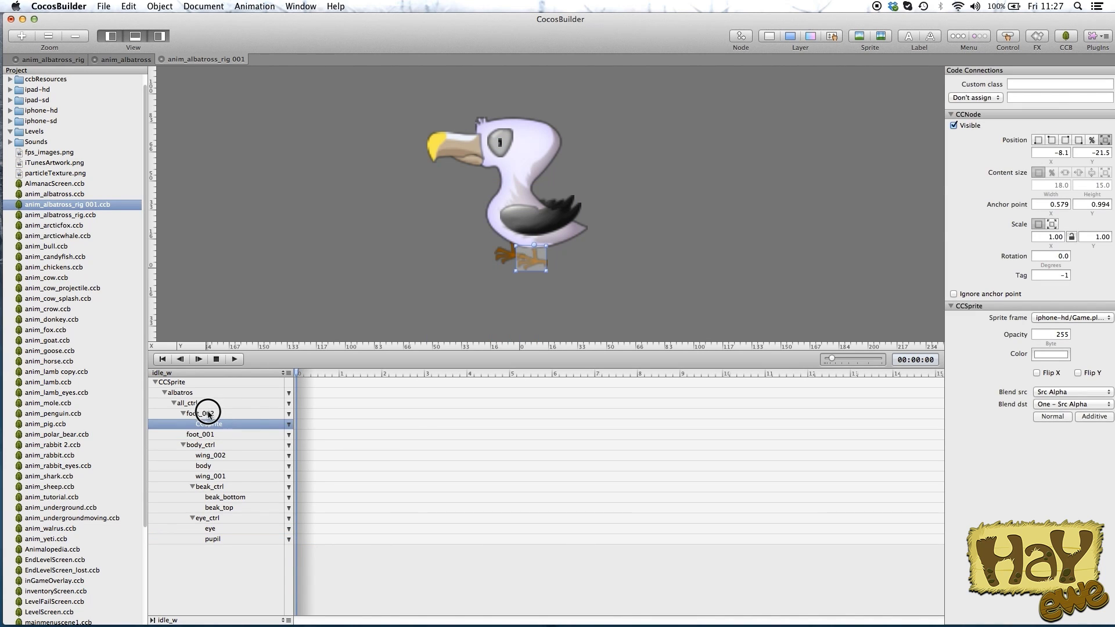
left_click_drag(208, 412, 211, 418)
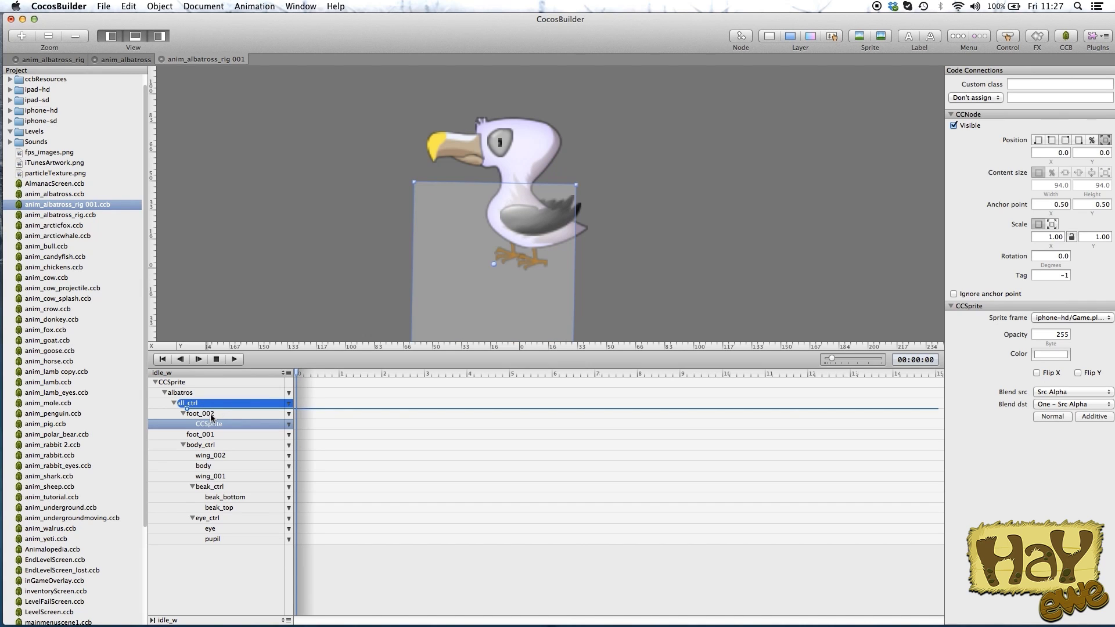
mouse_move(208, 421)
left_mouse_down()
mouse_move(231, 406)
mouse_move(221, 415)
left_mouse_up()
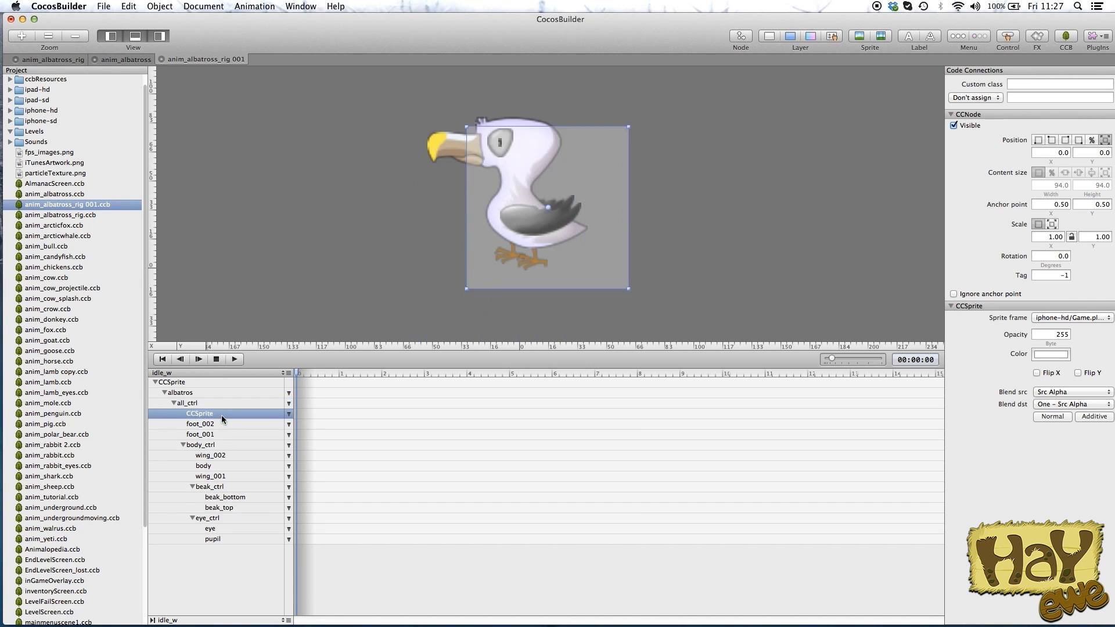
double_click(222, 417)
type("foot_002")
left_click_drag(221, 418, 223, 418)
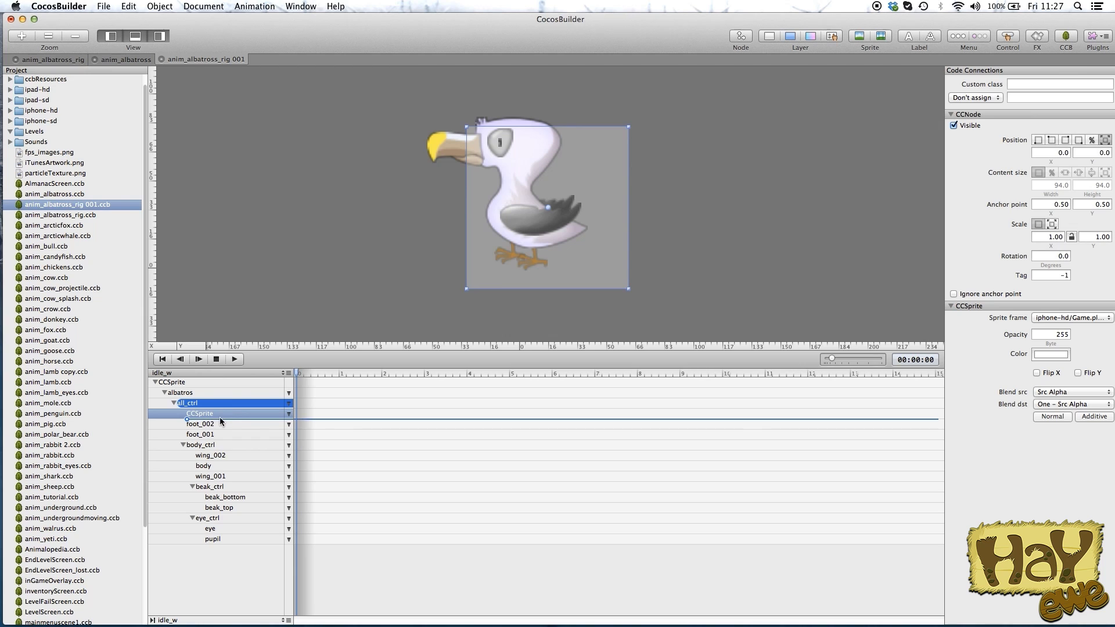
- Nest foot_002 inside the new control sprite
left_click_drag(217, 424, 222, 427)
left_click(219, 425)
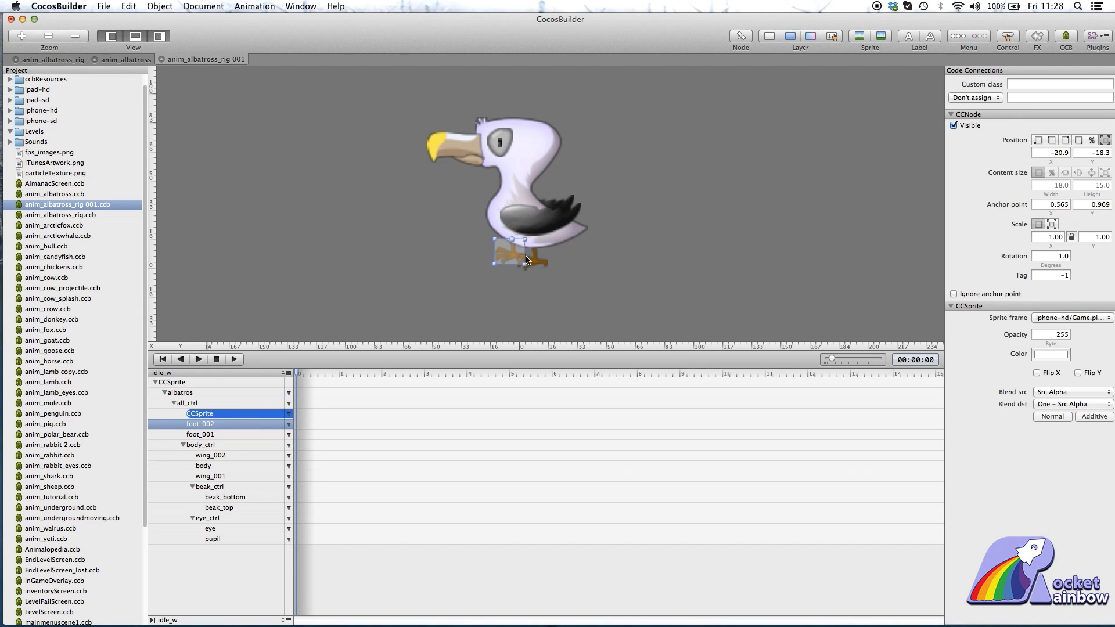
mouse_move(529, 261)
left_mouse_down()
mouse_move(444, 330)
mouse_move(526, 260)
left_mouse_up()
left_click(216, 415)
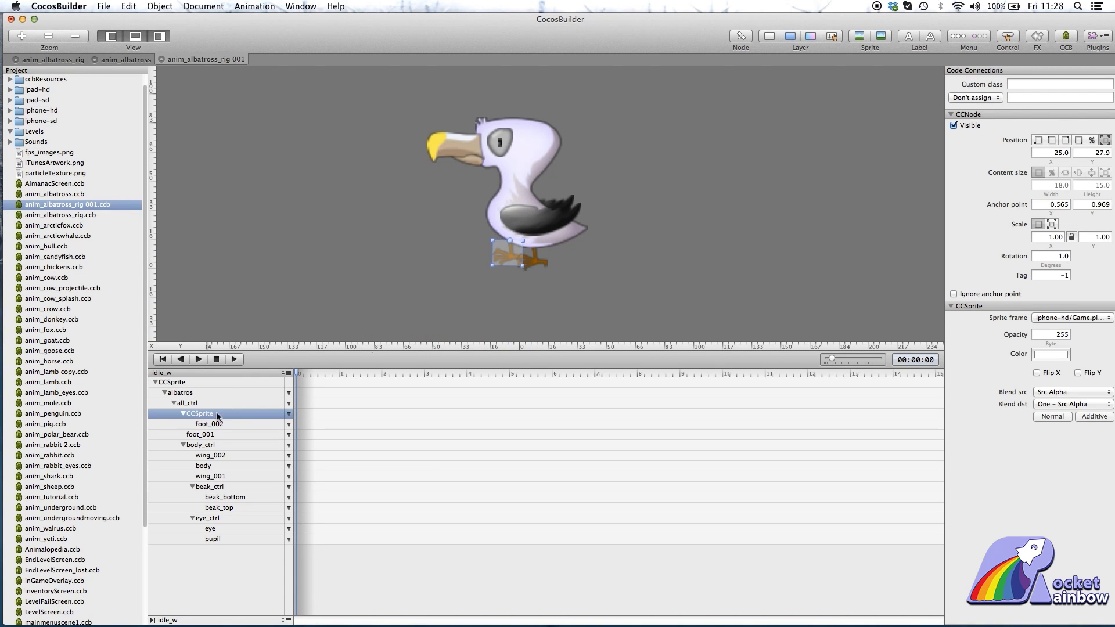
- Place the control's pivot at the bird's feet and test rotations 5 and 25, resetting to 0
left_click_drag(548, 211, 505, 258)
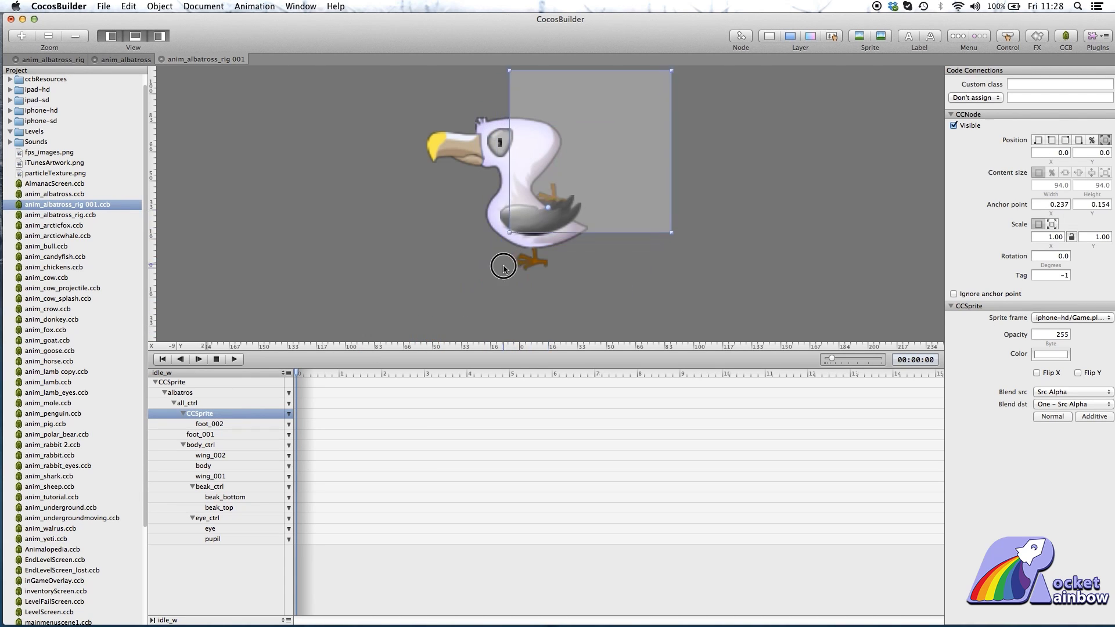
left_click_drag(630, 161, 591, 223)
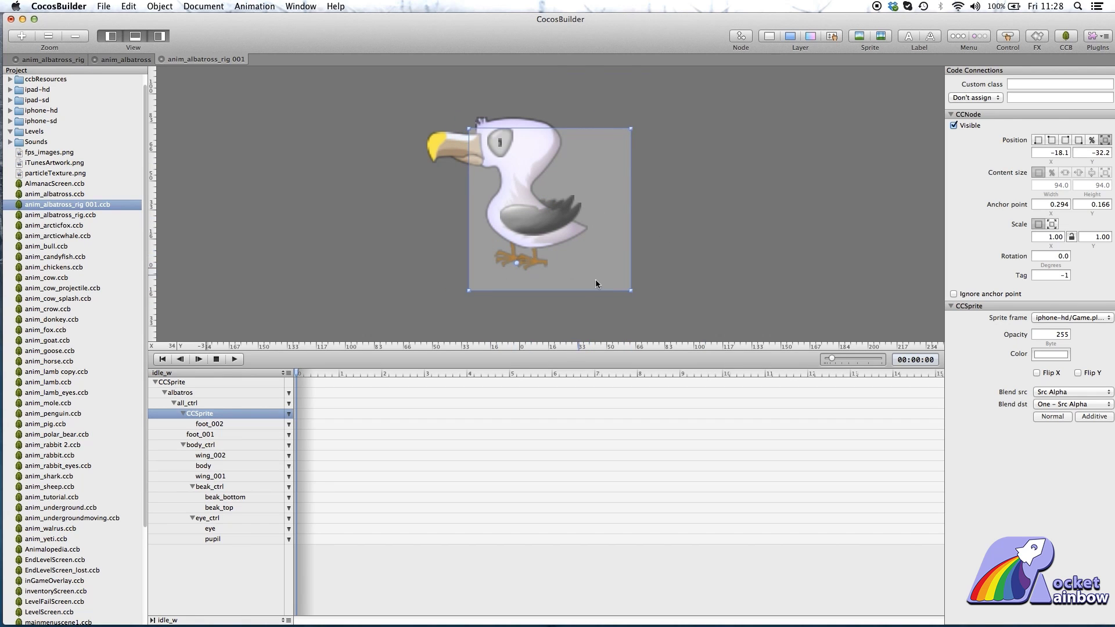
double_click(1066, 257)
type("5")
key("Return")
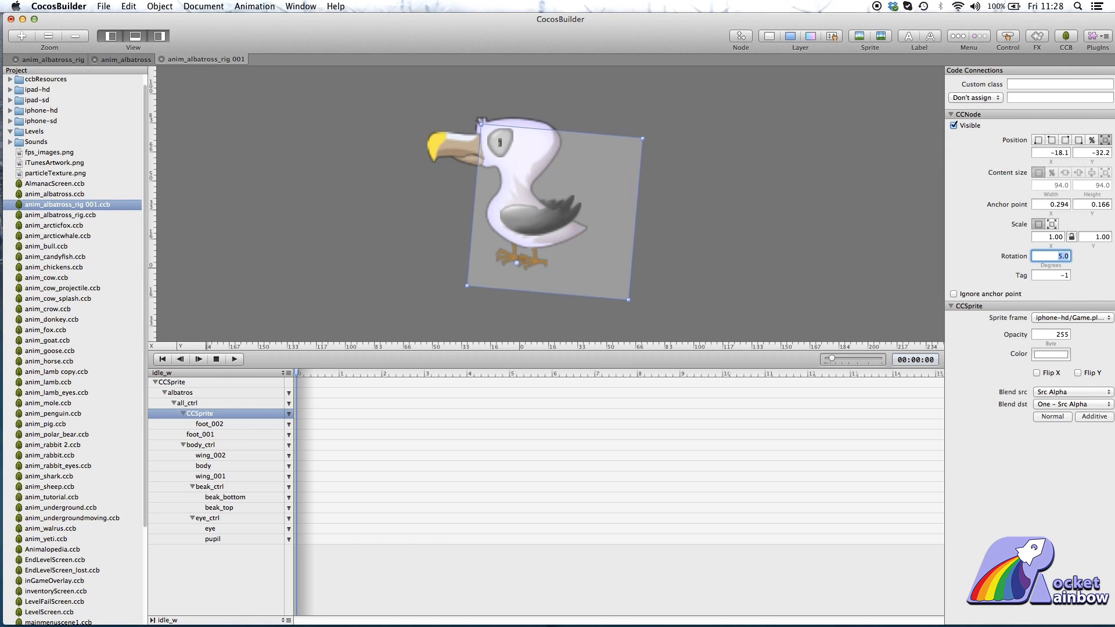
type("25")
key("Return")
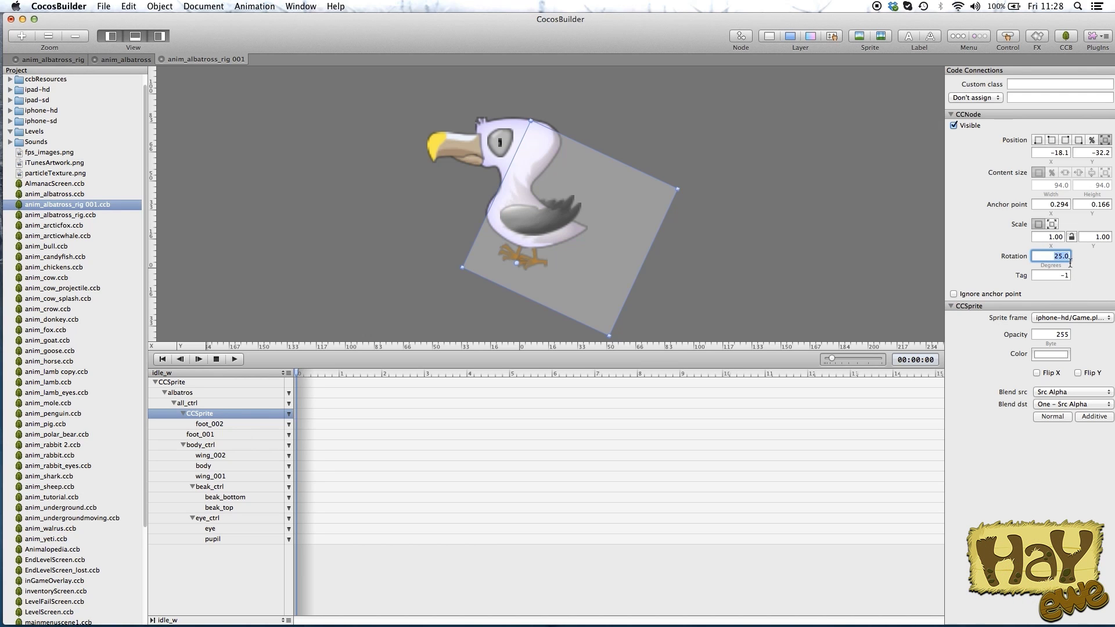
type("0")
key("Return")
- Test a 20-degree rotation on foot_002, then reset it to 0
left_click(209, 424)
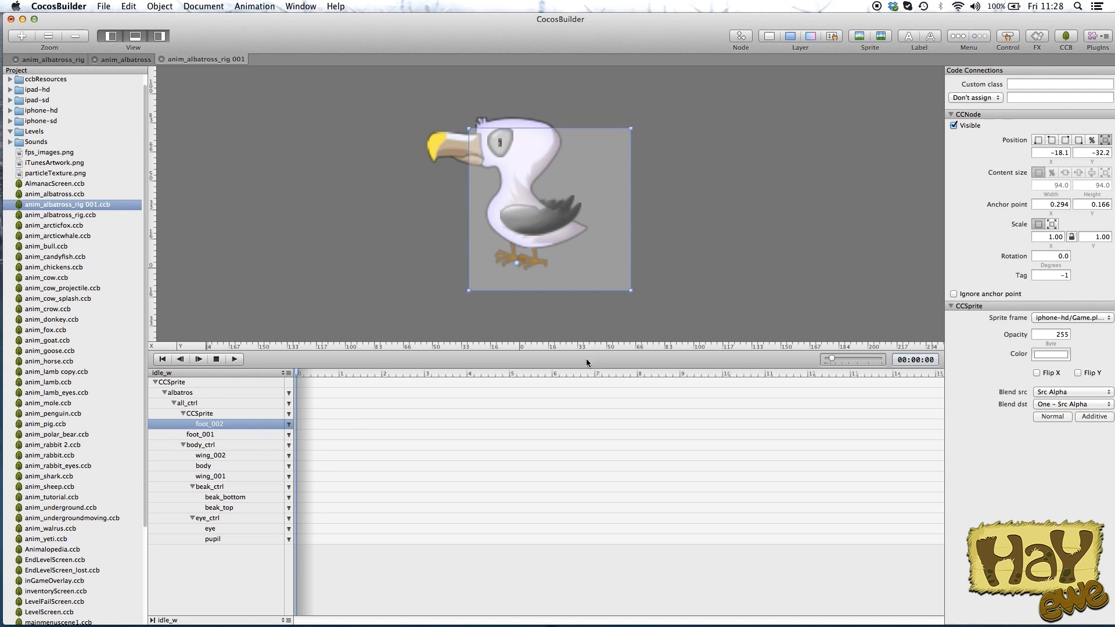
double_click(1052, 257)
type("20")
key("Return")
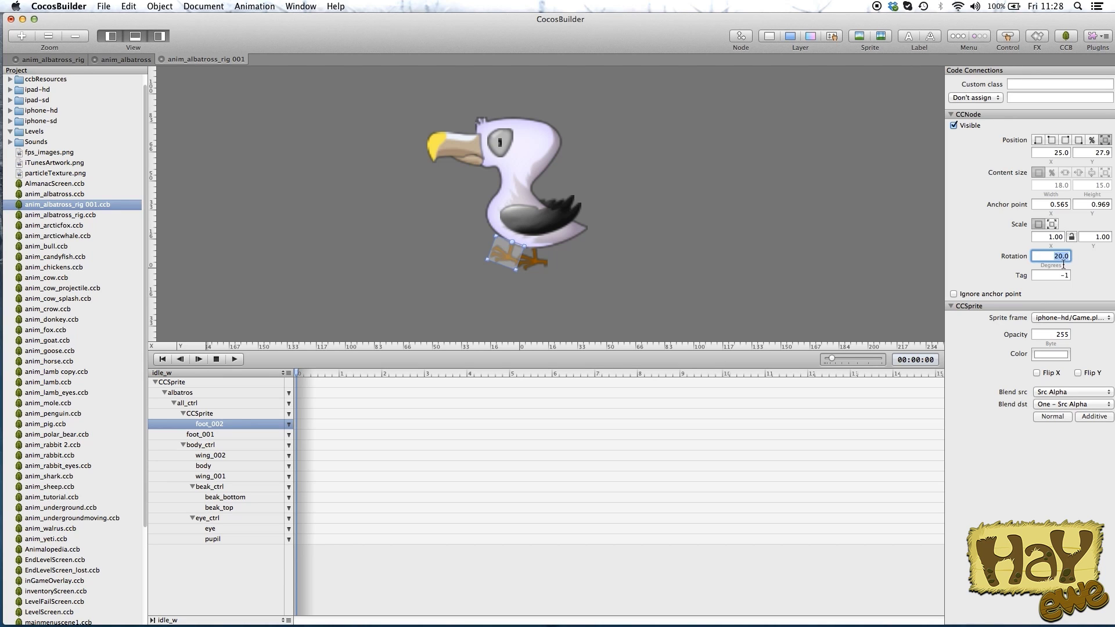
type("0")
key("Return")
left_click(225, 444)
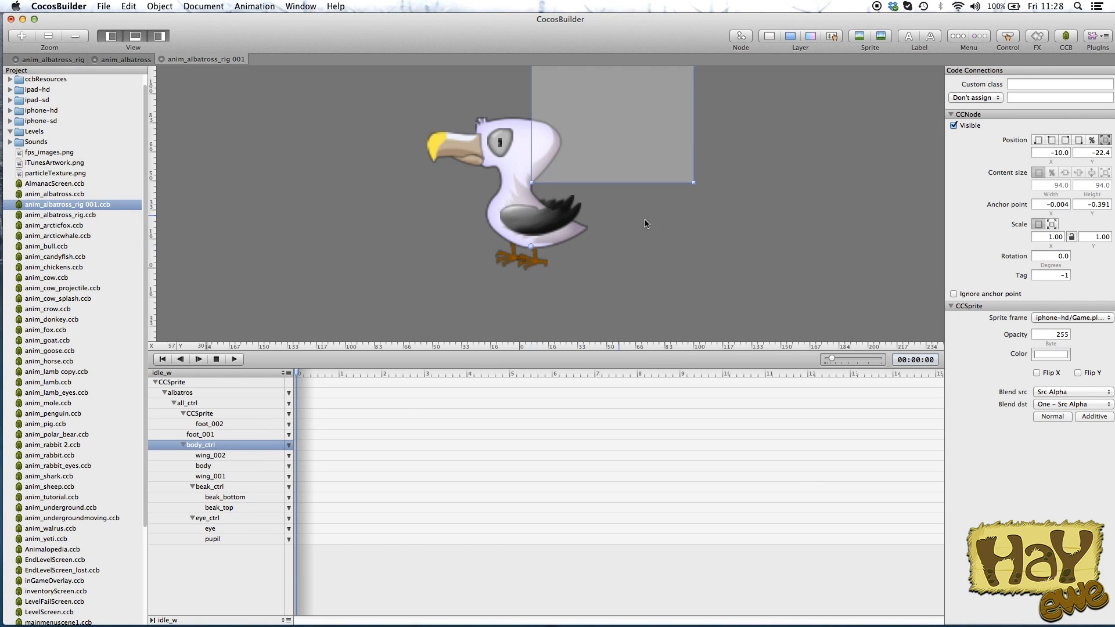
left_click(1054, 257)
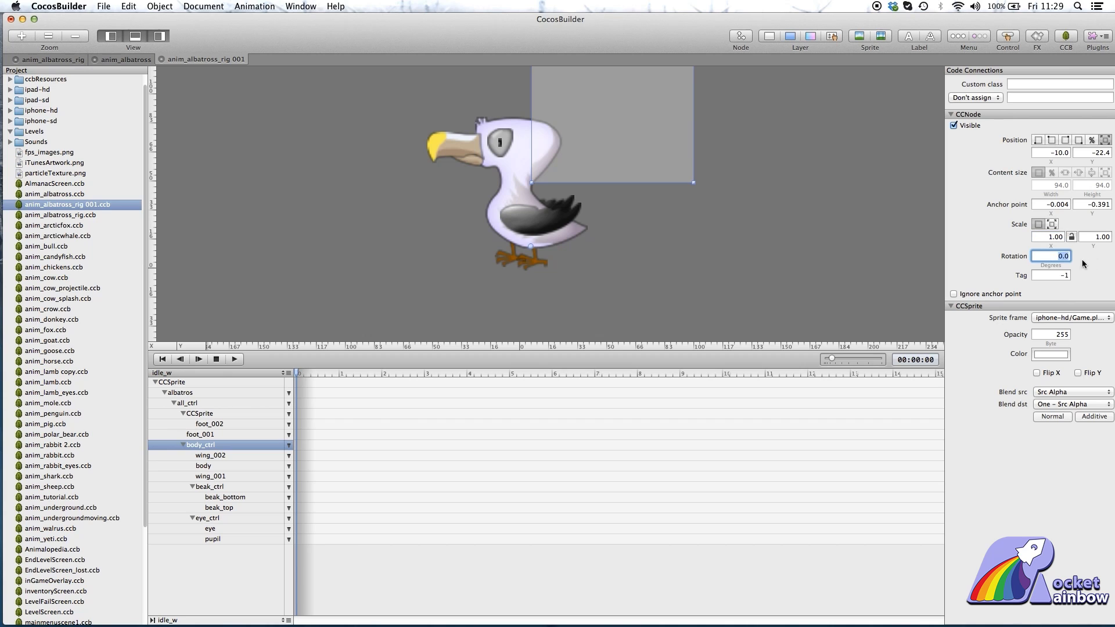
type("25")
key("Return")
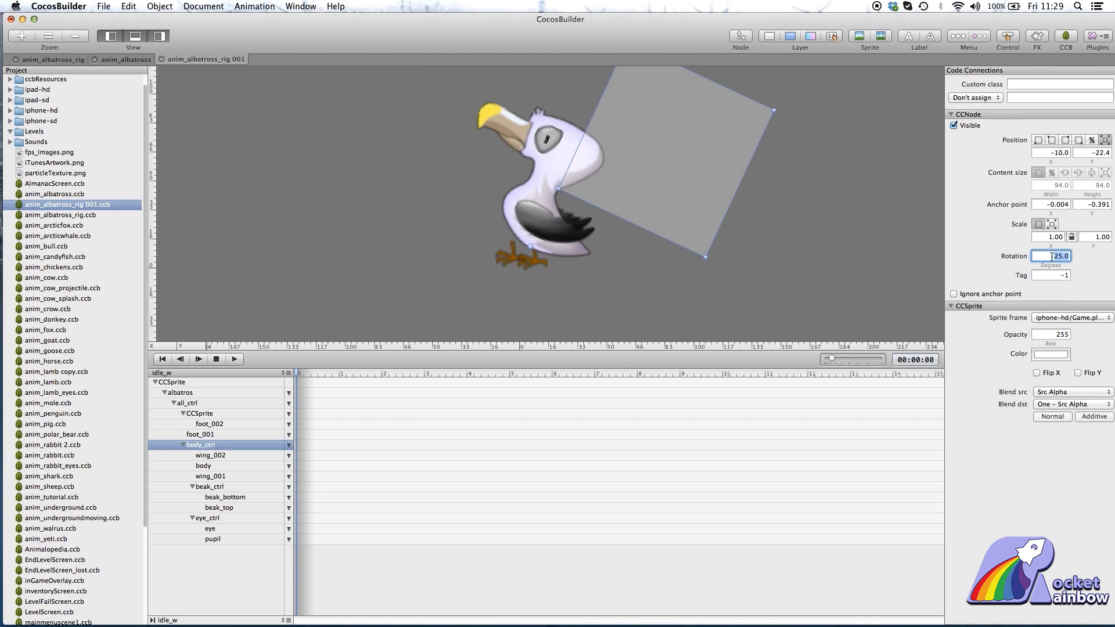
type("5")
key("Return")
type("-10")
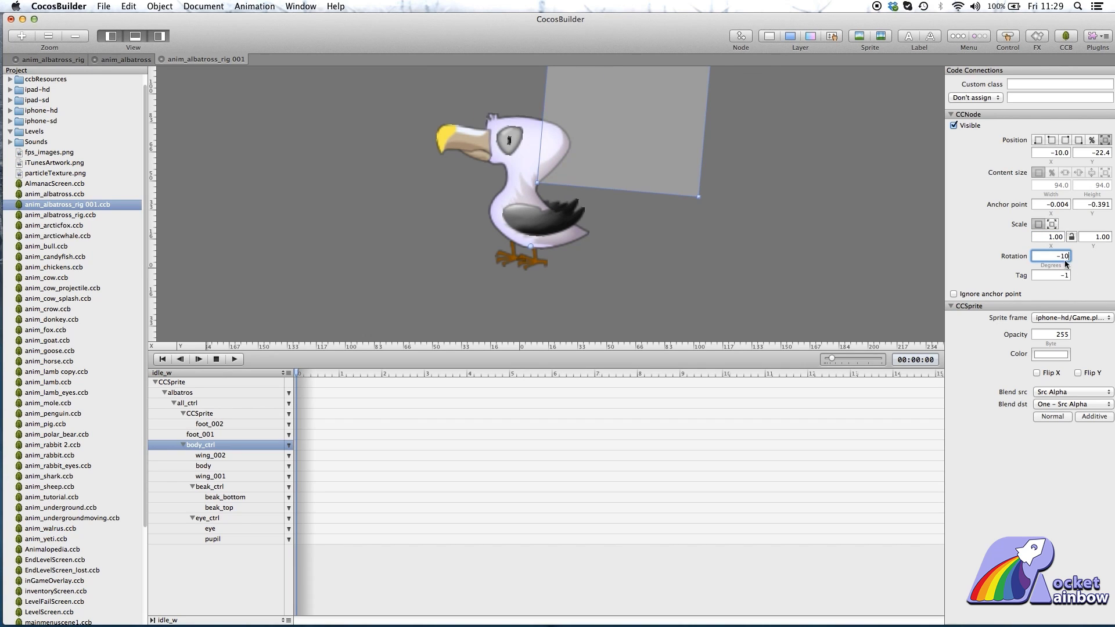
key("Return")
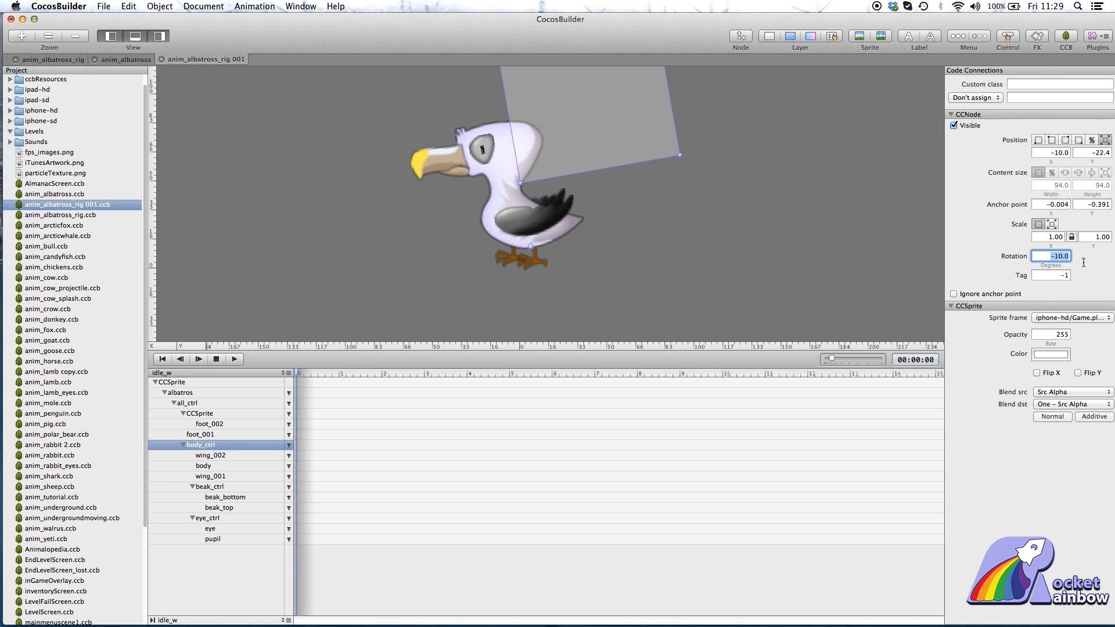
type("0")
key("Return")
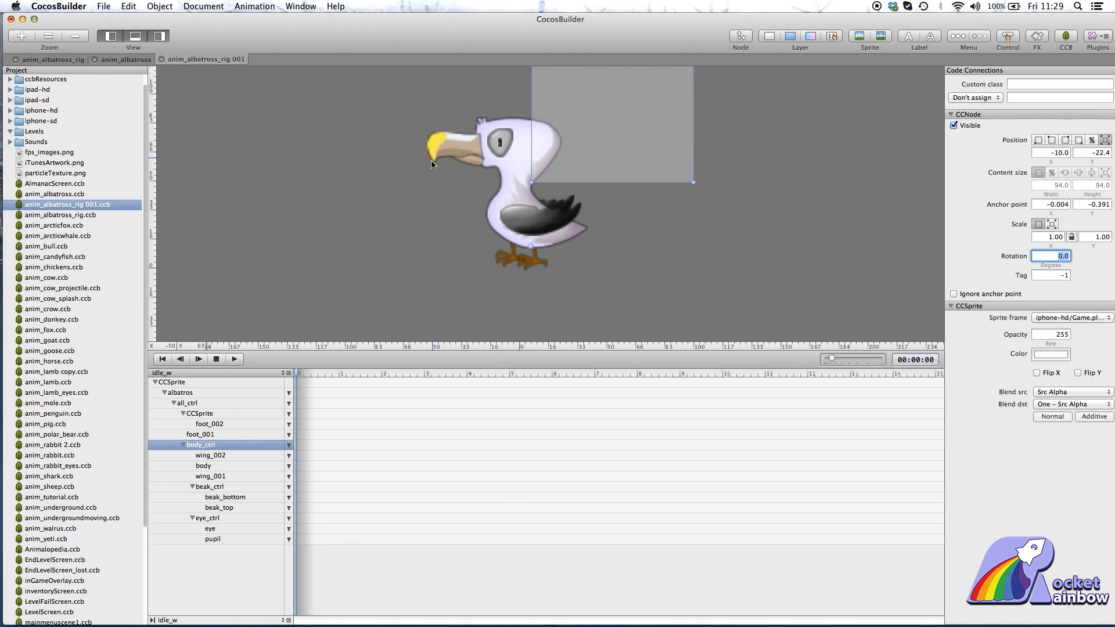
left_click_drag(621, 148, 642, 120)
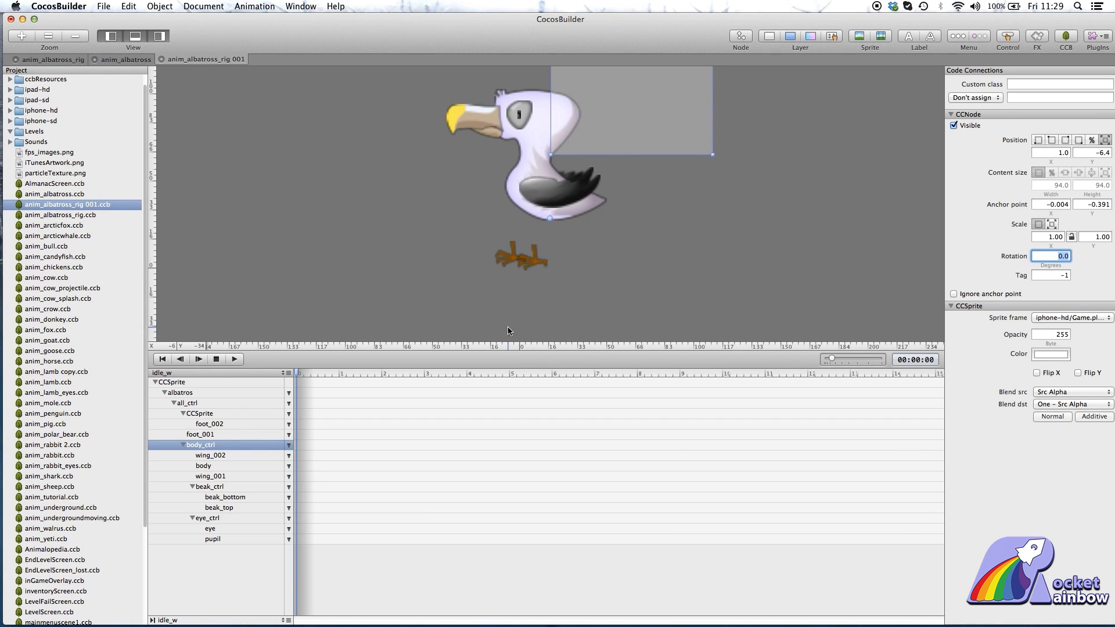
key("super+z")
- Rotate wing_002 and then wing_001 by 20 degrees
left_click(233, 455)
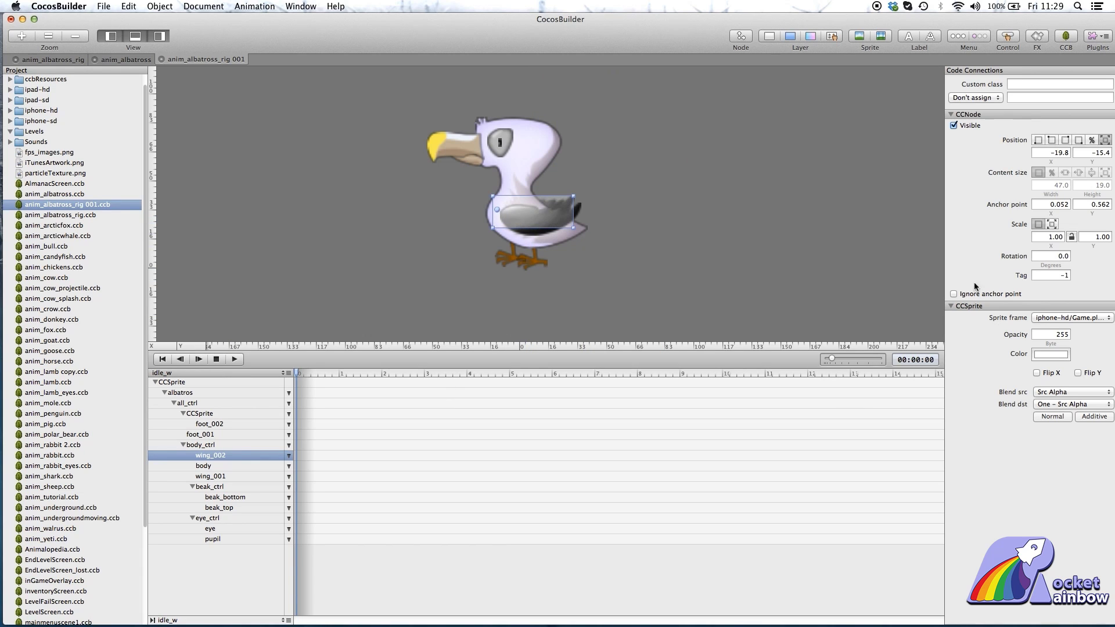
left_click(1065, 256)
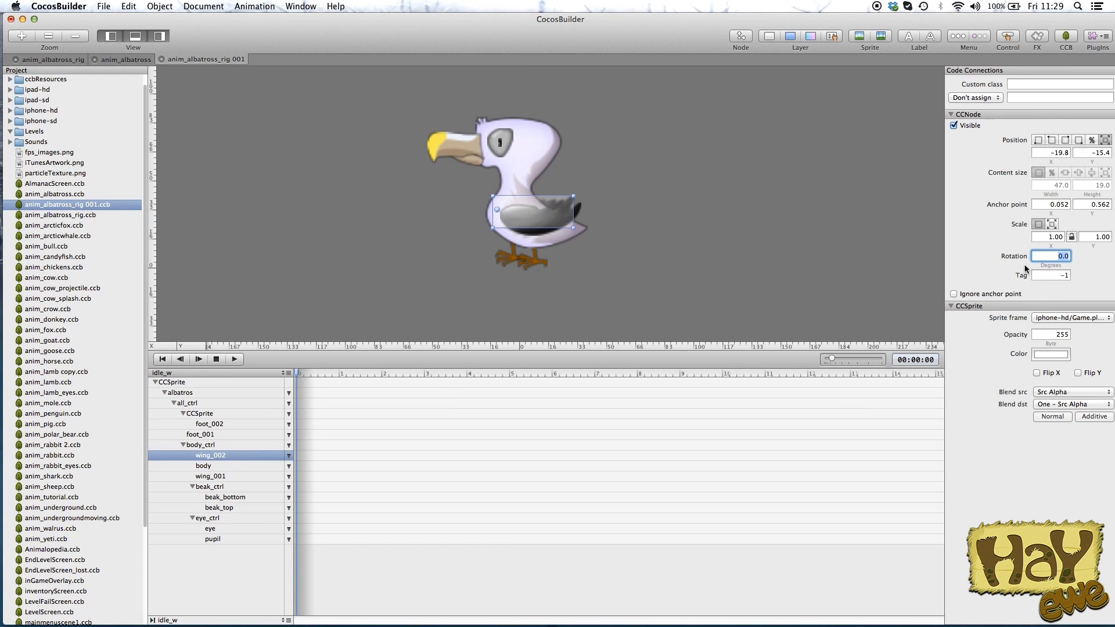
type("20")
key("Return")
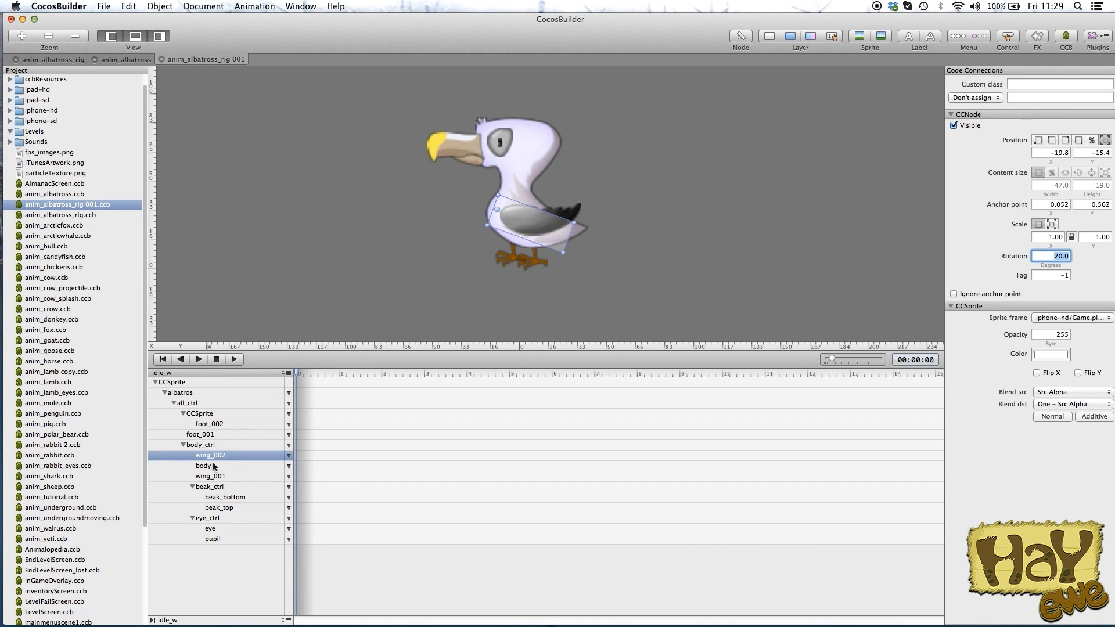
left_click(219, 478)
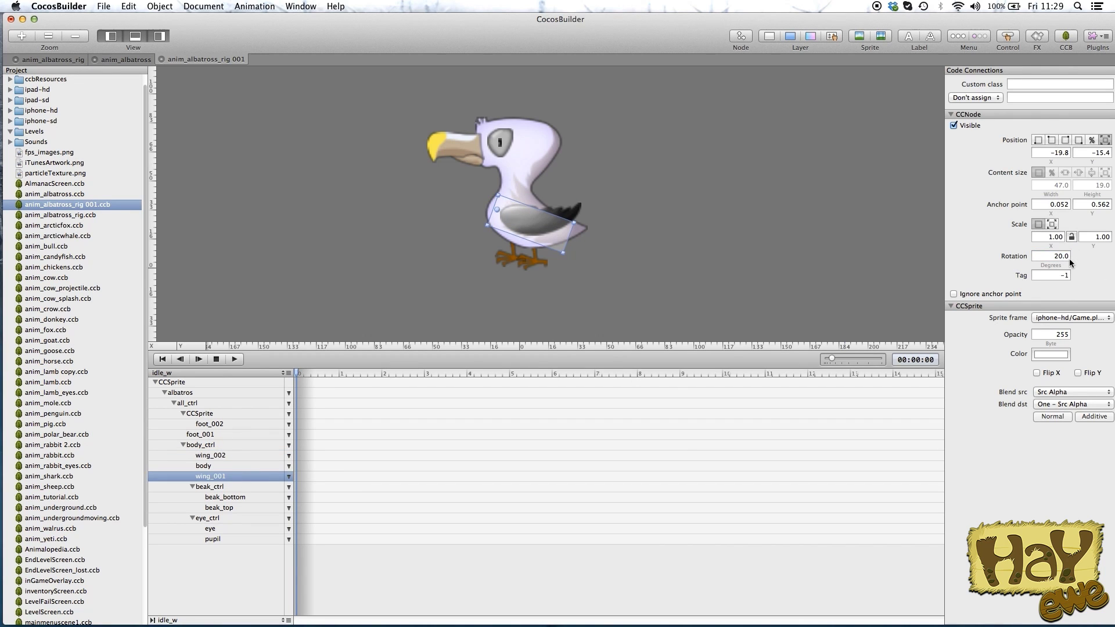
key("ctrl+z")
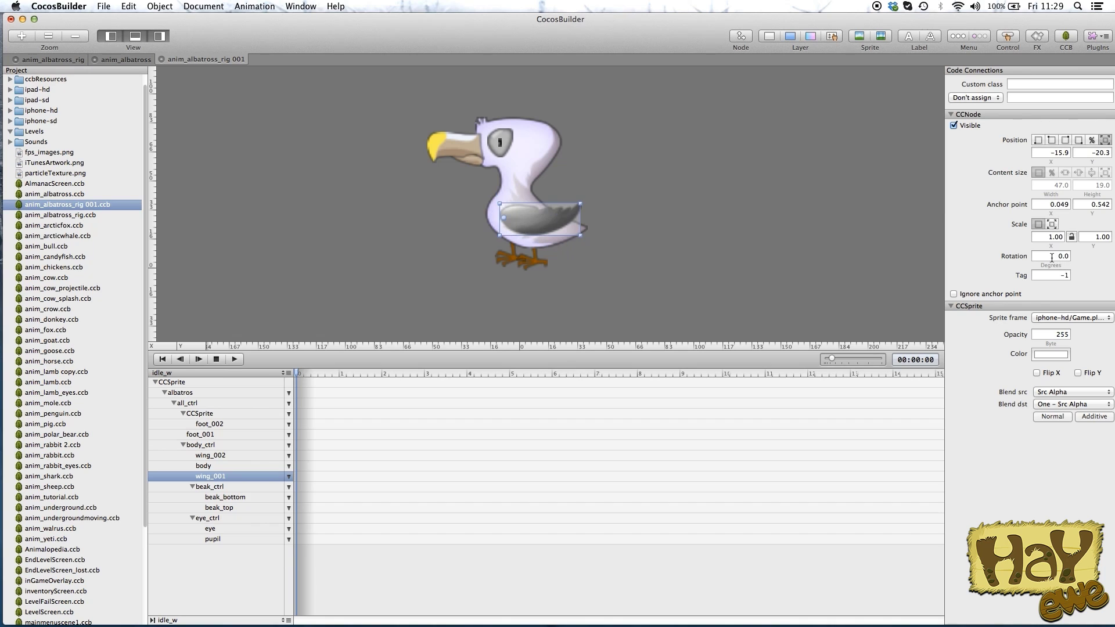
left_click(1056, 259)
type("20")
key("Return")
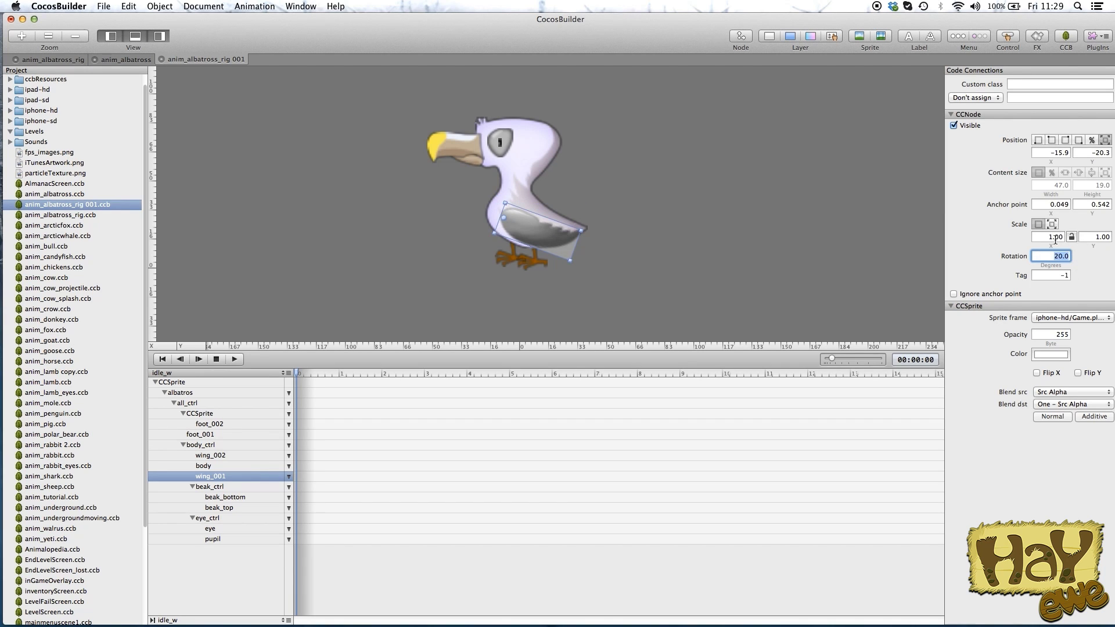
- Test wing_001 at Scale X 0.80, then restore it to 1.00
left_click(1053, 239)
type("0.8")
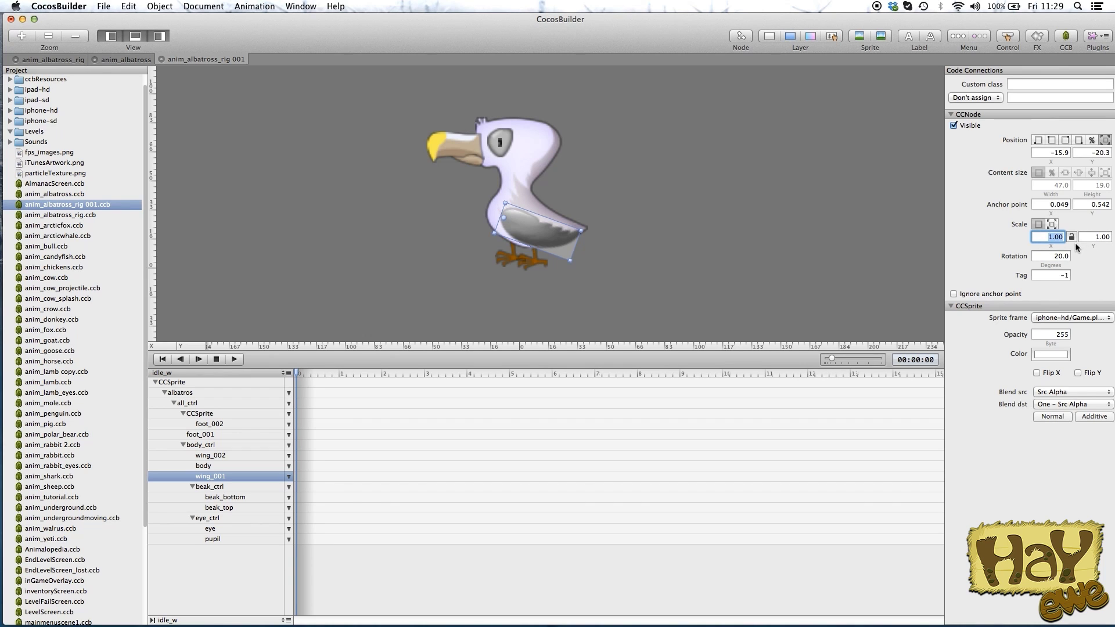
key("Return")
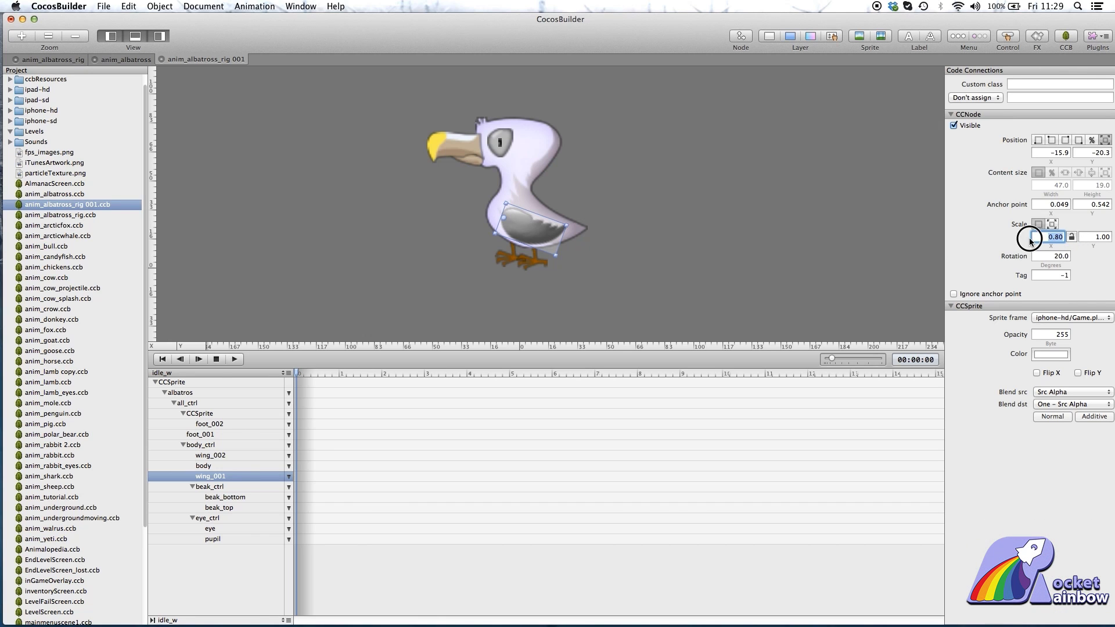
type("1")
key("Return")
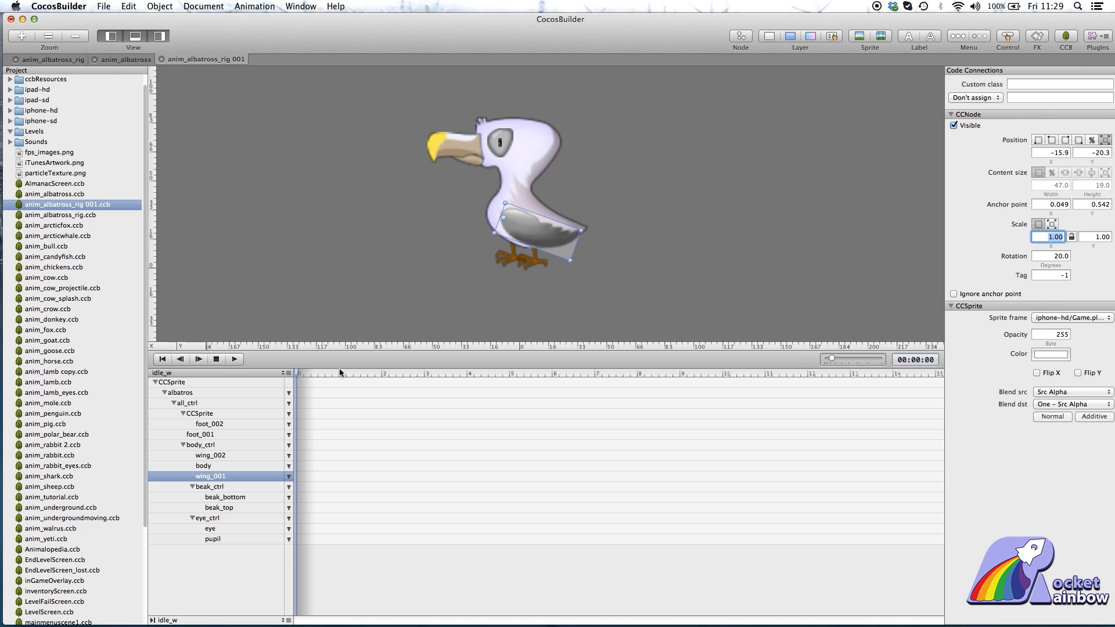
- Select beak_ctrl, try shifting it right, and undo the move
left_click(239, 490)
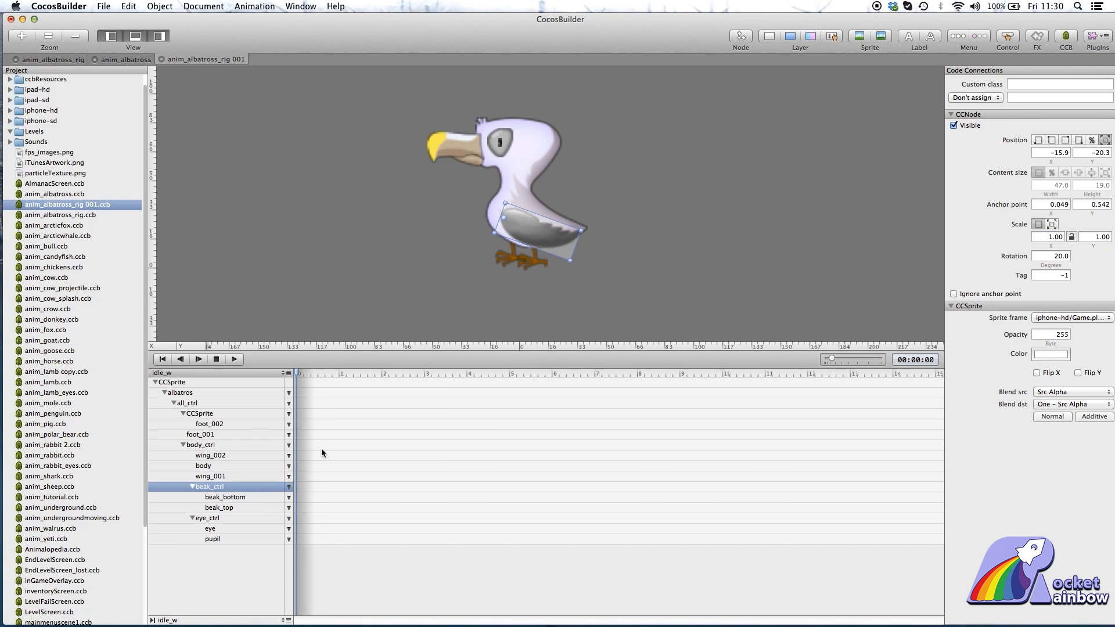
left_click(467, 159)
left_click_drag(506, 131, 535, 100)
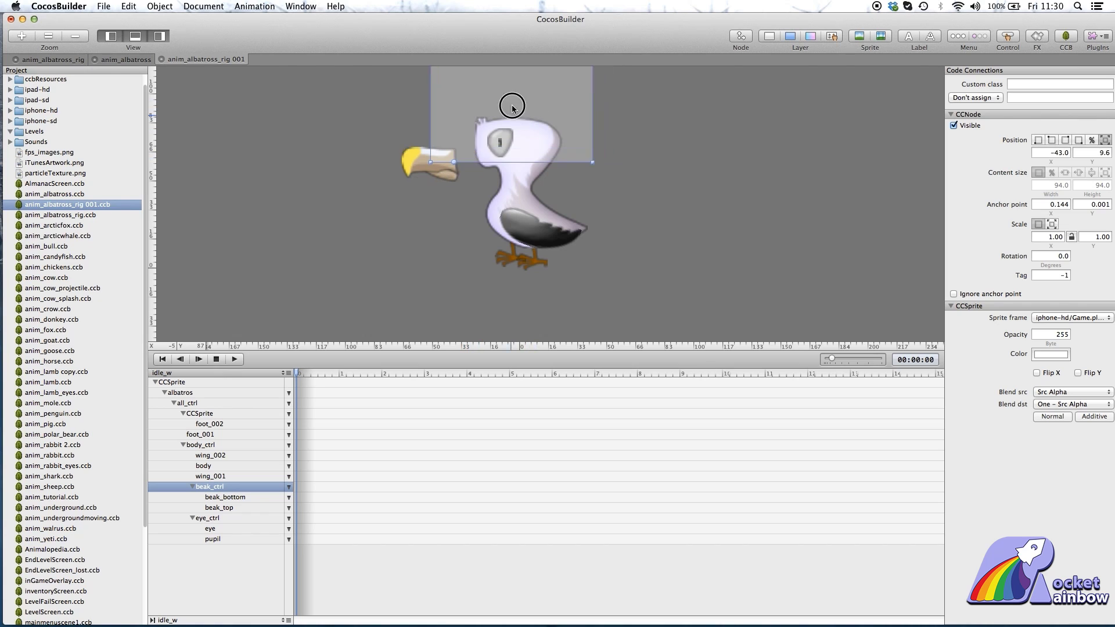
key("super+c")
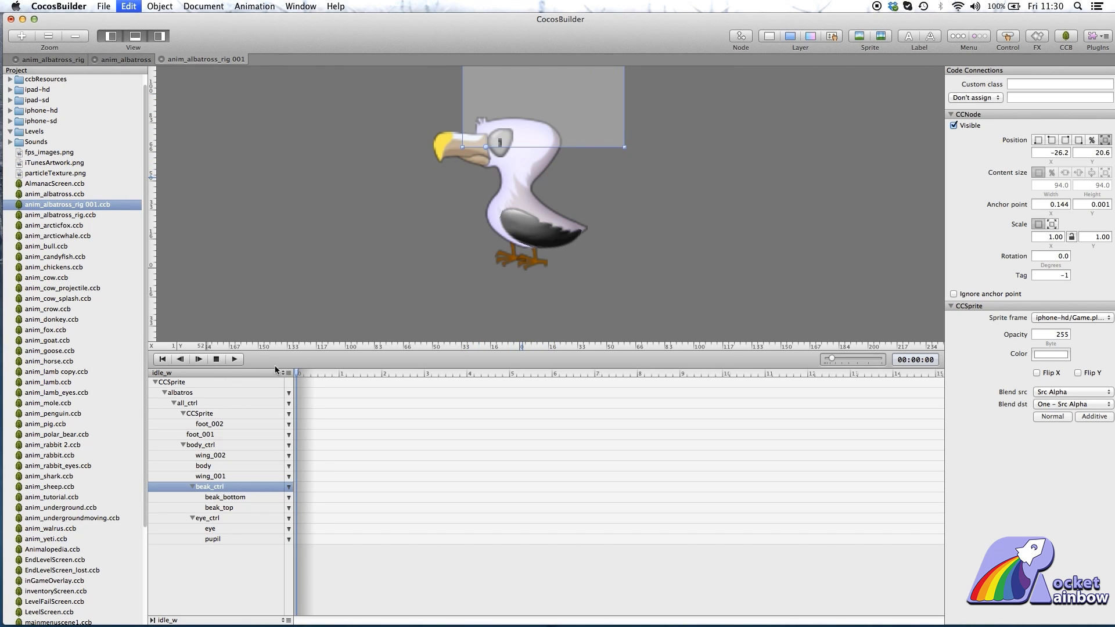
key("super+z")
- Rotate beak_bottom to a negative angle after a 10-degree try, then reselect beak_ctrl
left_click(255, 499)
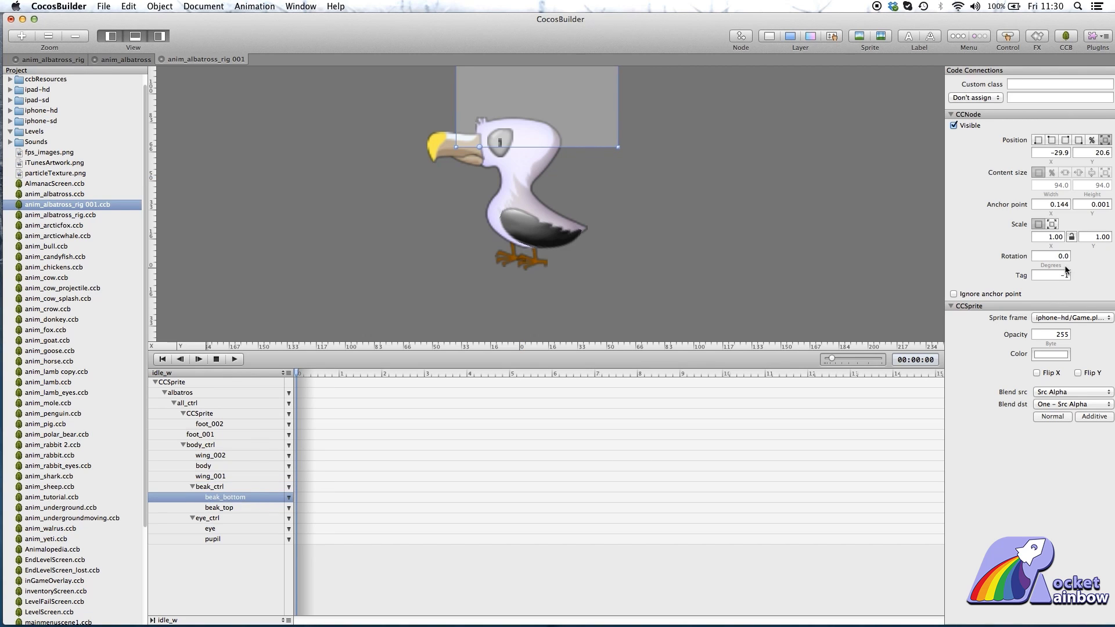
left_click(1061, 256)
type("10")
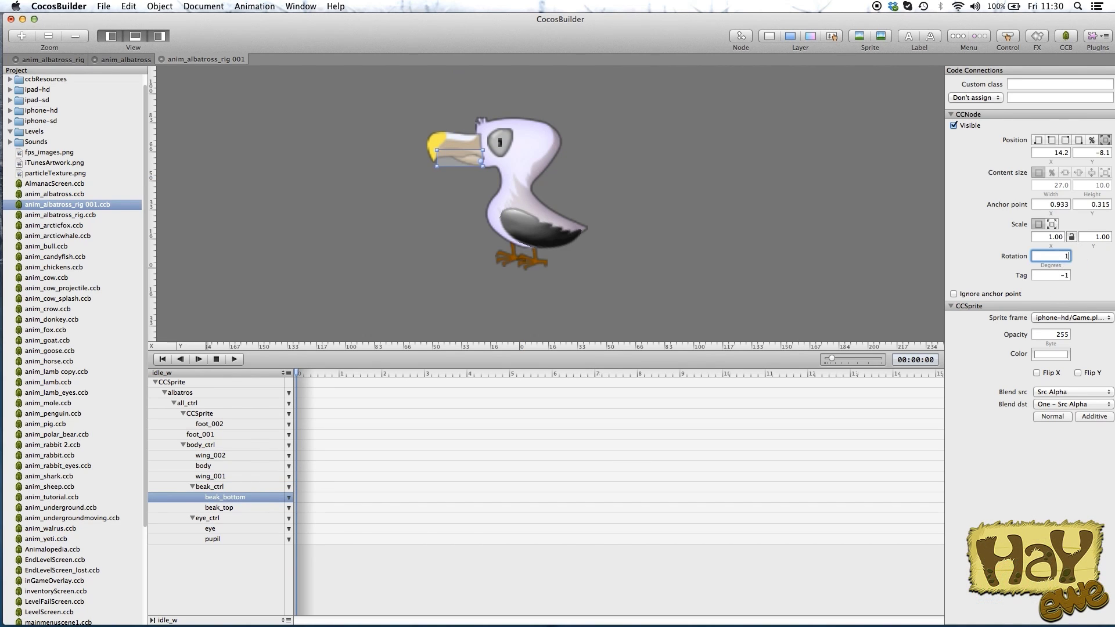
key("Return")
type("-10")
key("Return")
type("-")
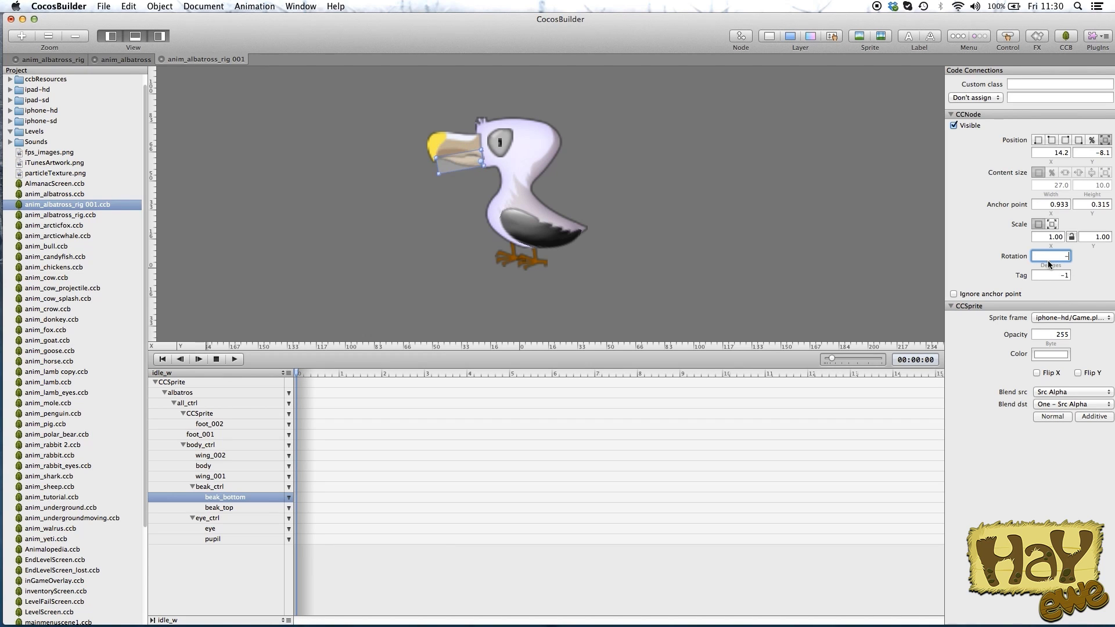
type("20")
key("Return")
left_click(859, 293)
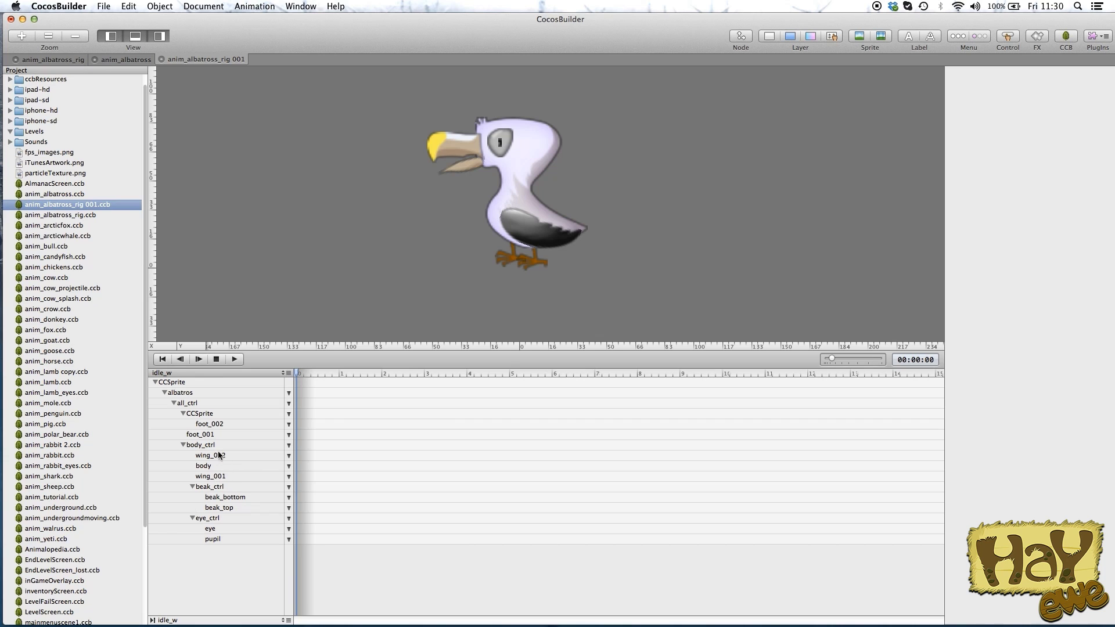
left_click(224, 488)
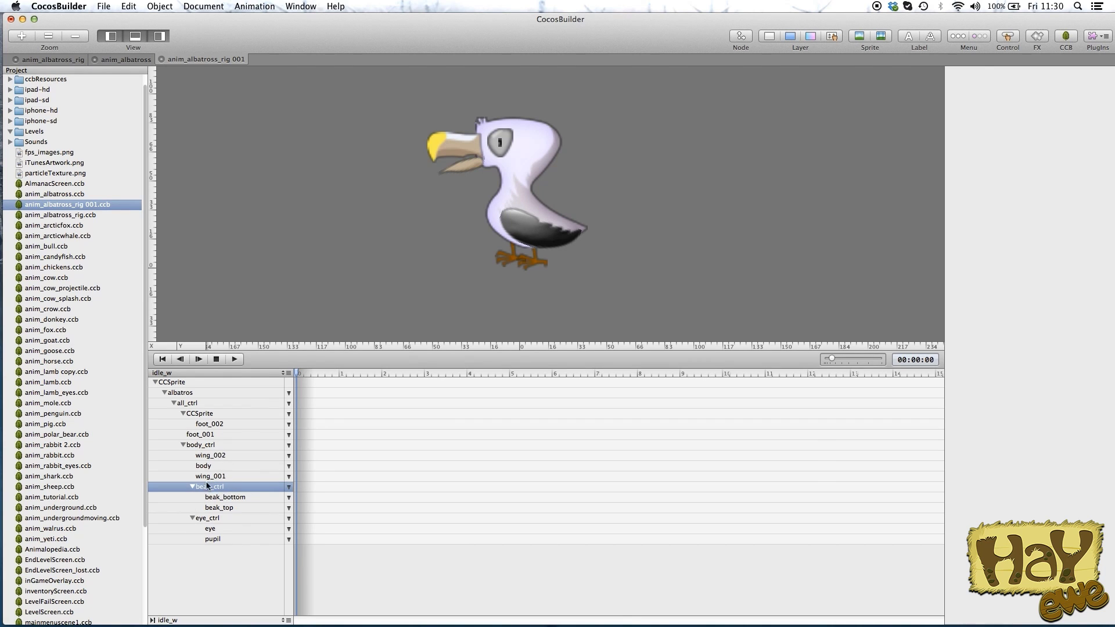
left_click(216, 486)
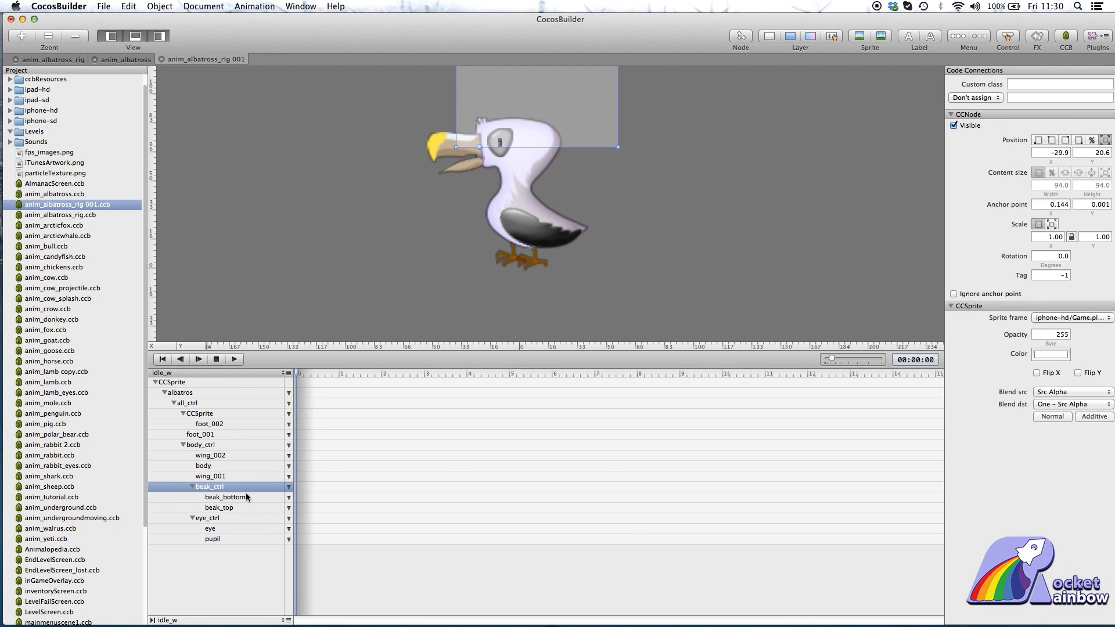
left_click(231, 519)
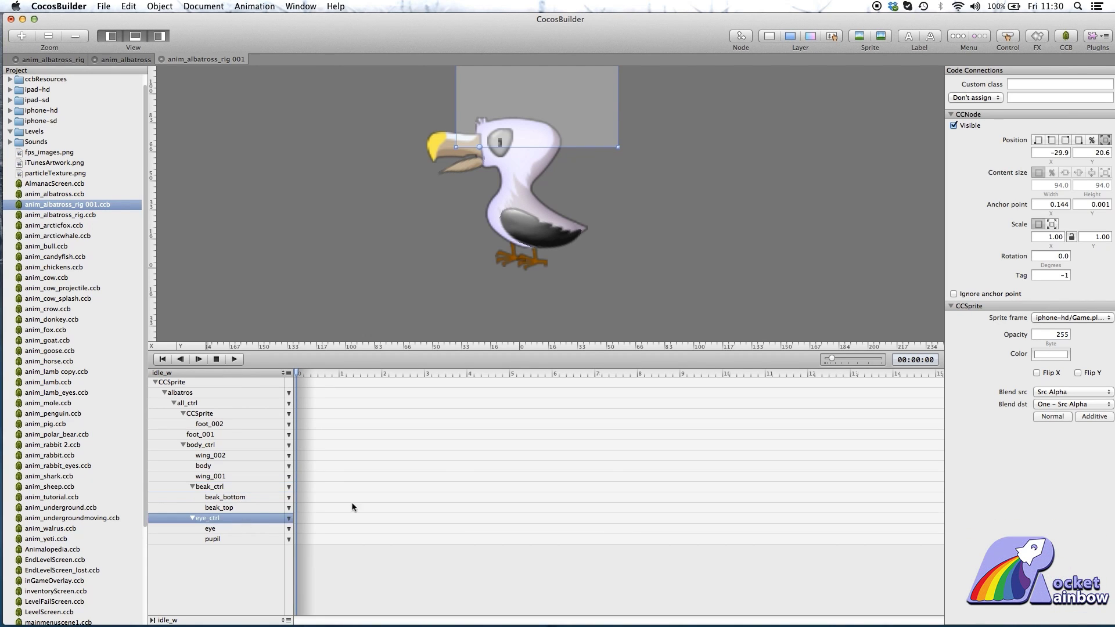
left_click(247, 540)
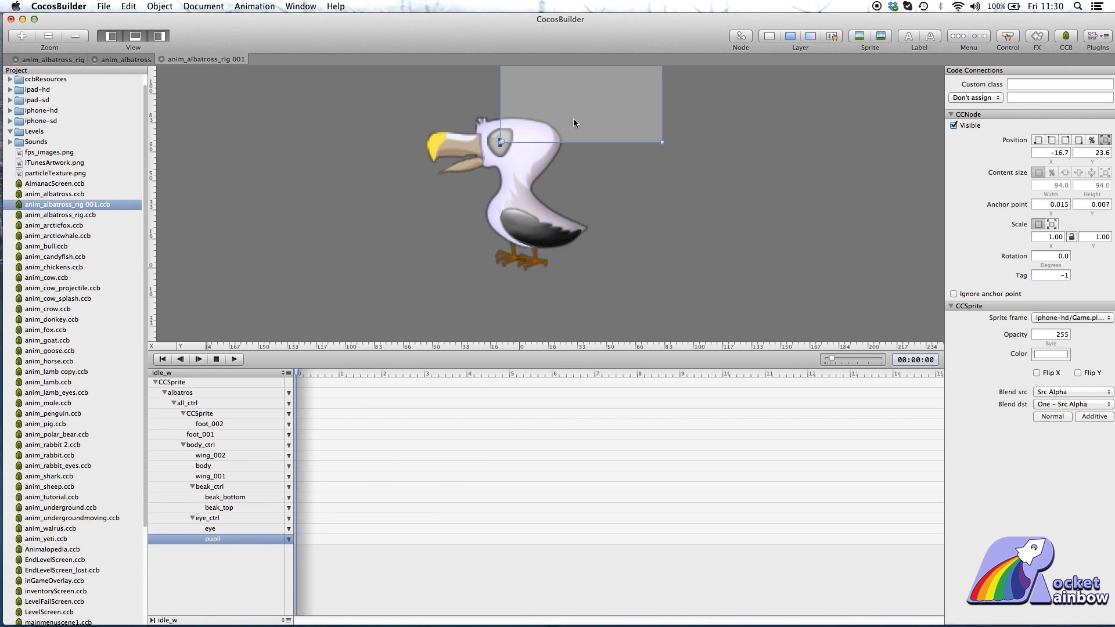
key("Left")
key("Left")
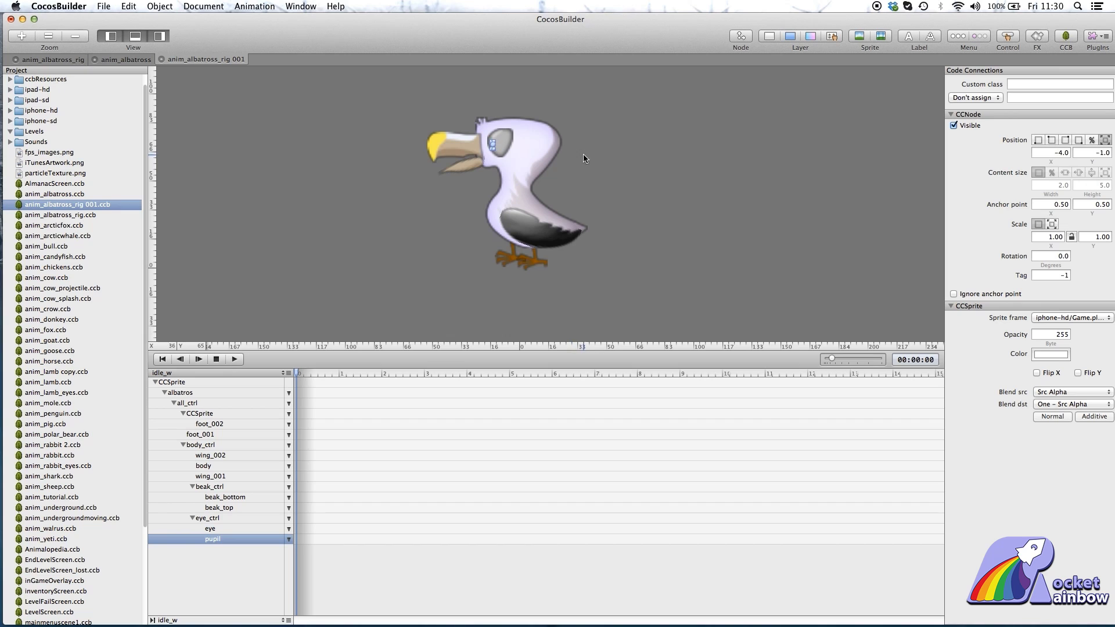
left_click(725, 305)
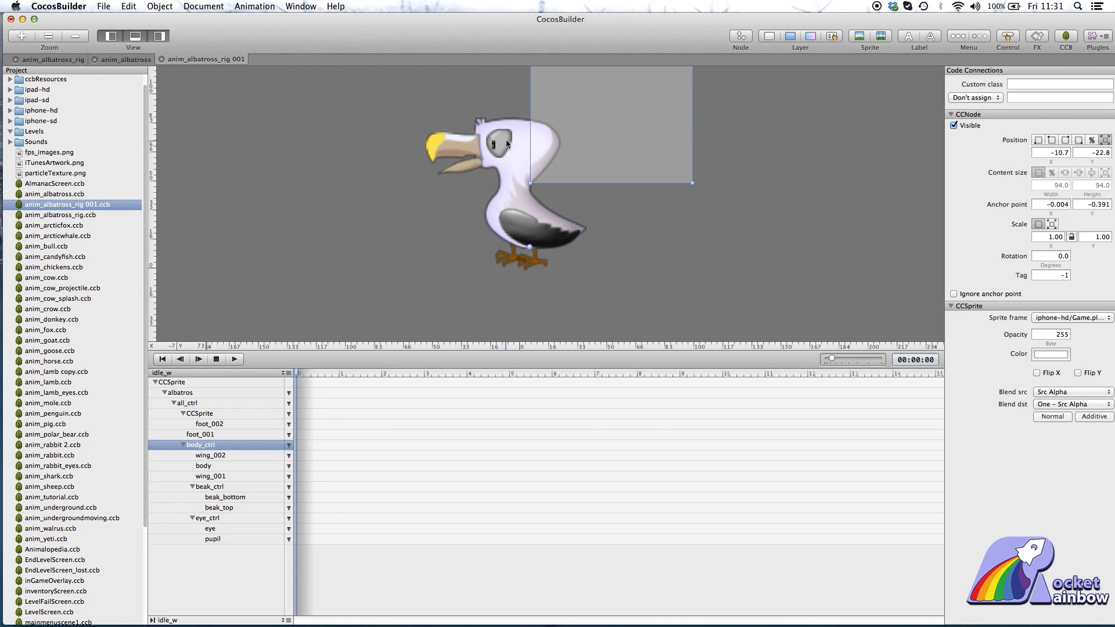
left_click(248, 488)
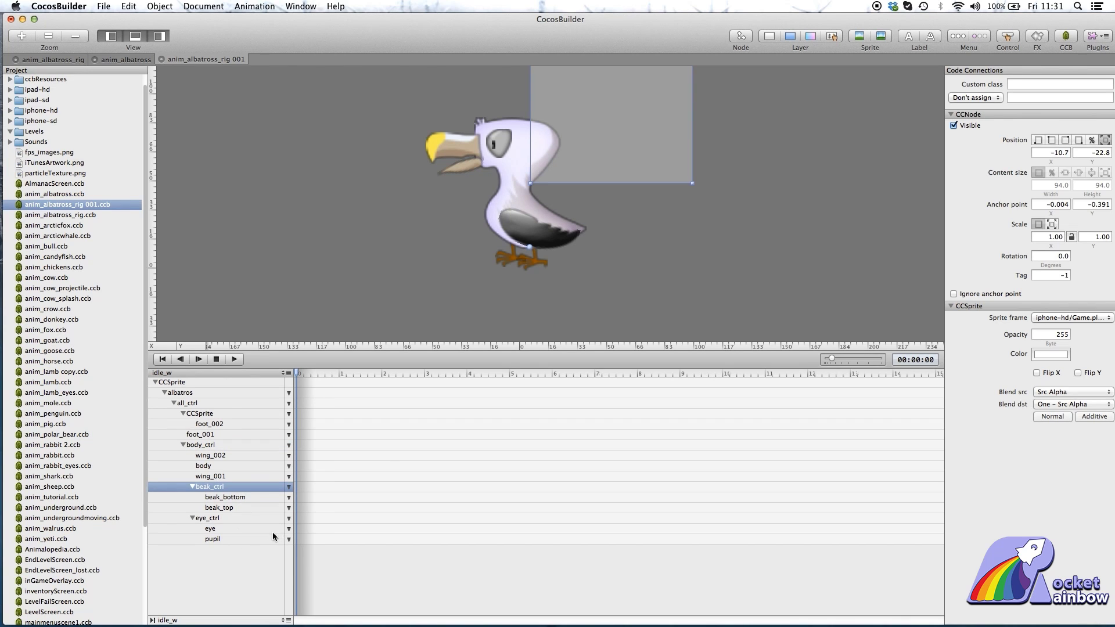
left_click(279, 518)
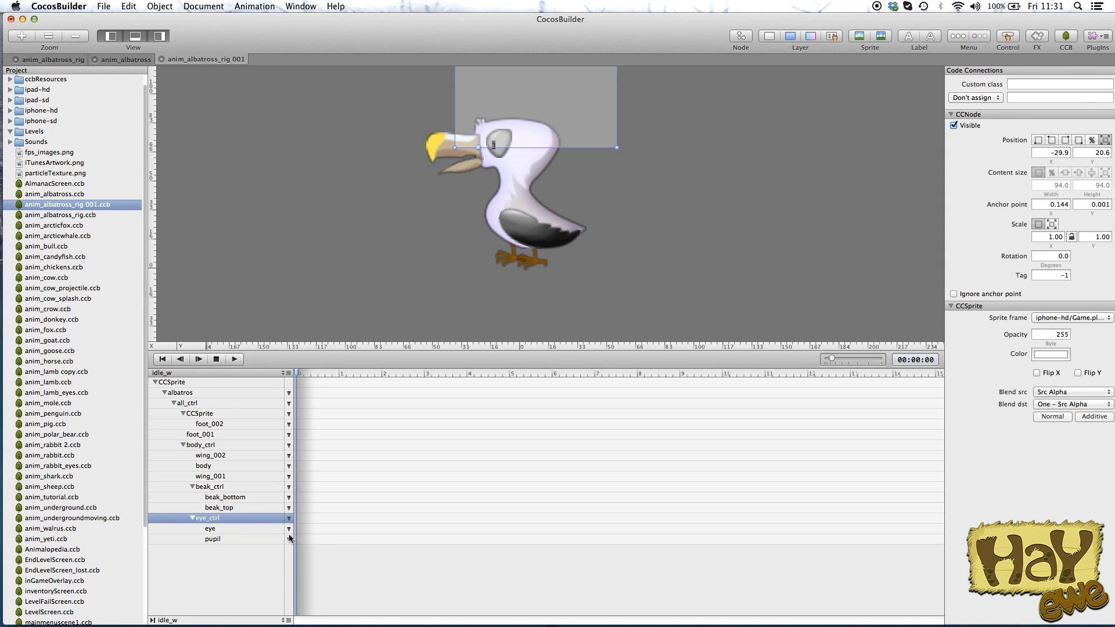
left_click(292, 529)
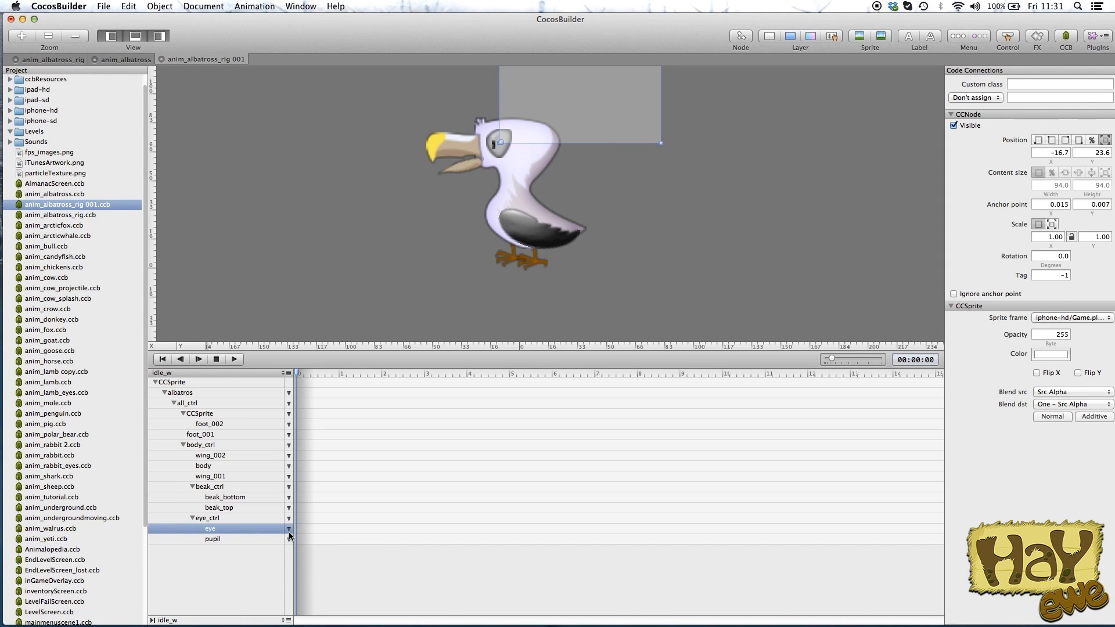
- Set the eye sprite's frame to albatross_eye_close.png from iphone-hd Game.plist
left_click(288, 528)
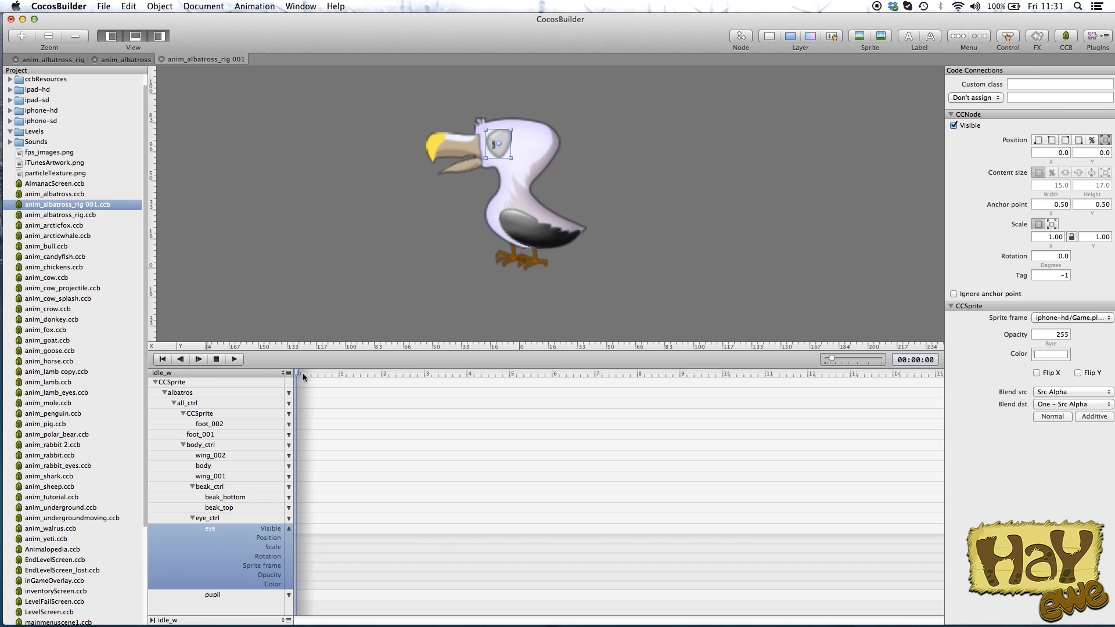
left_click(312, 423)
left_click(324, 538)
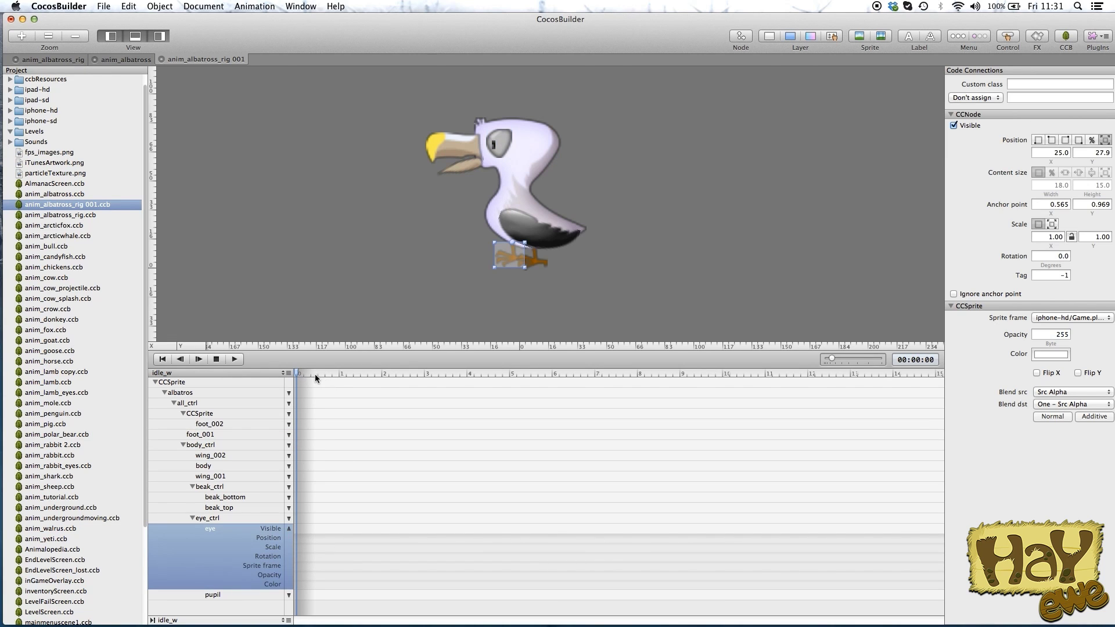
key("p")
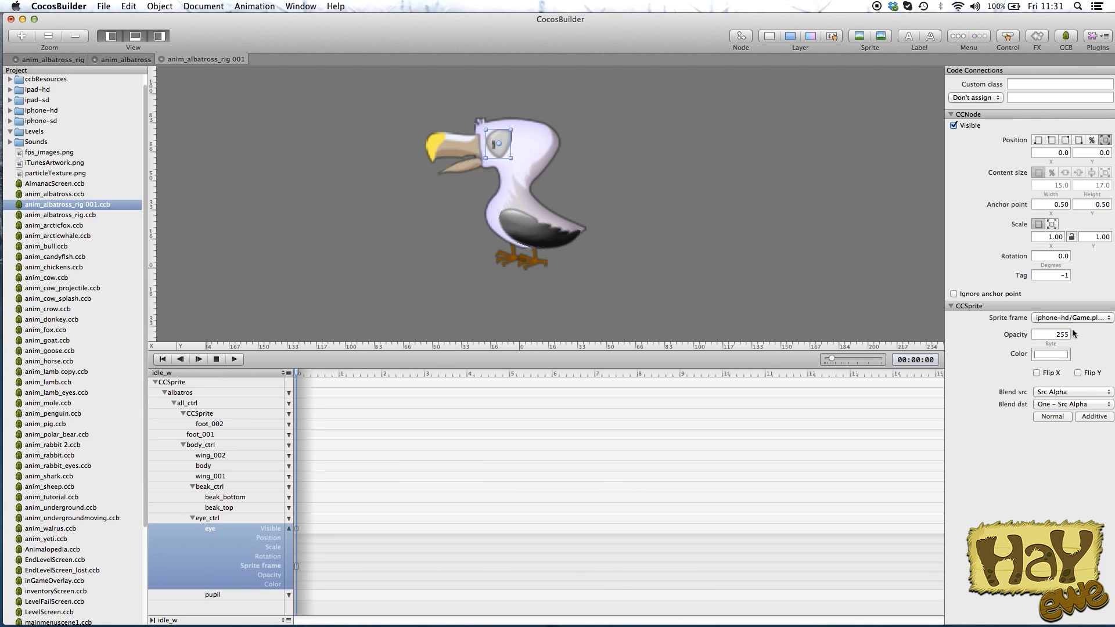
left_click(1090, 320)
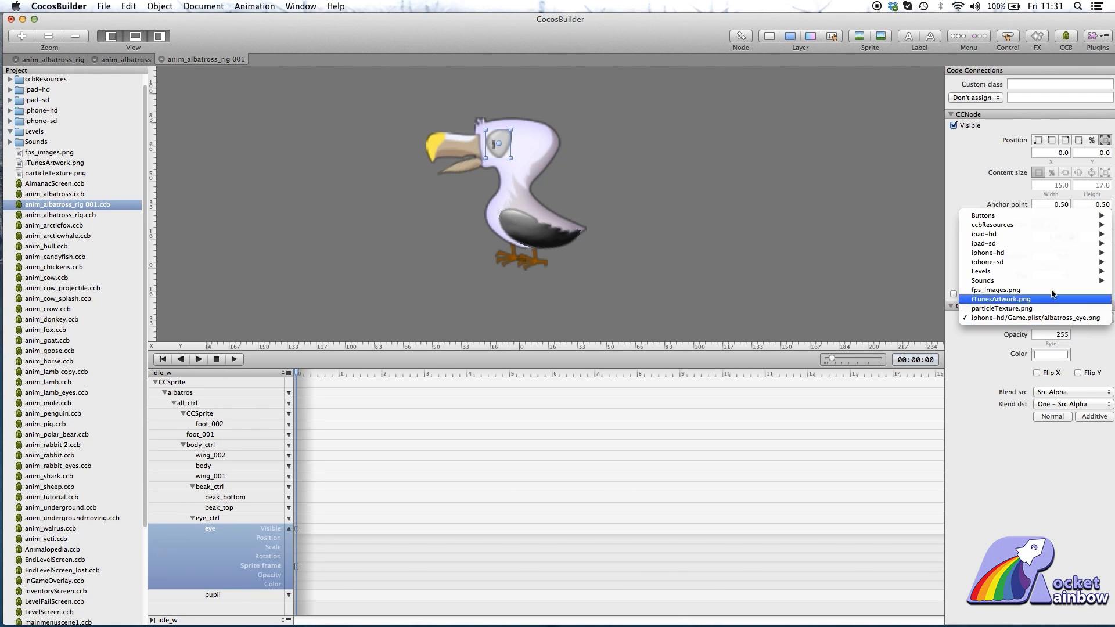
mouse_move(884, 373)
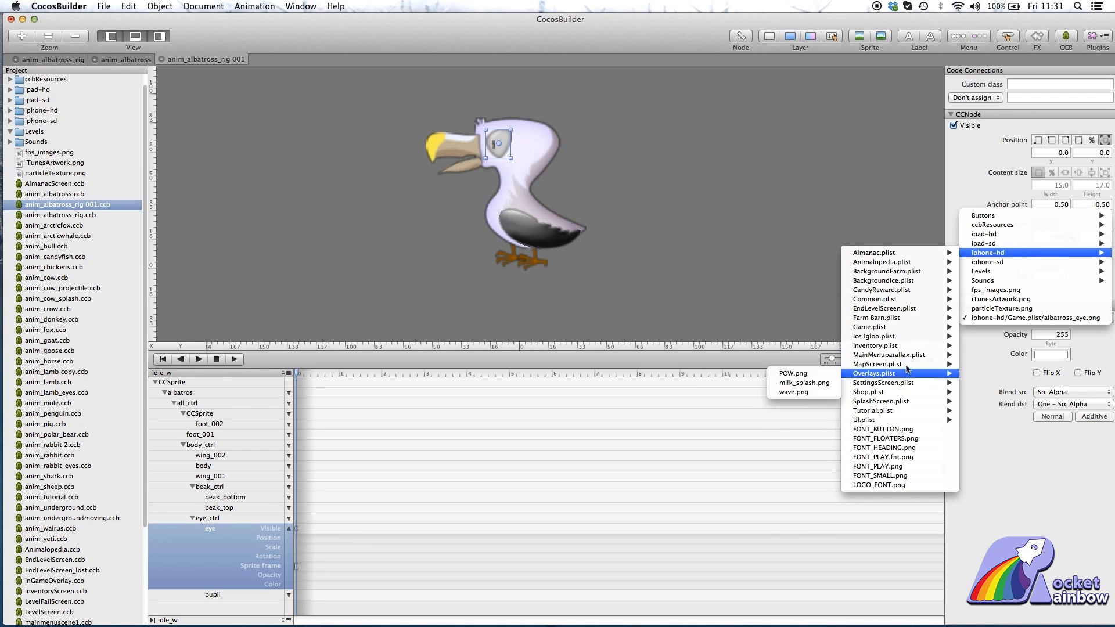
mouse_move(869, 326)
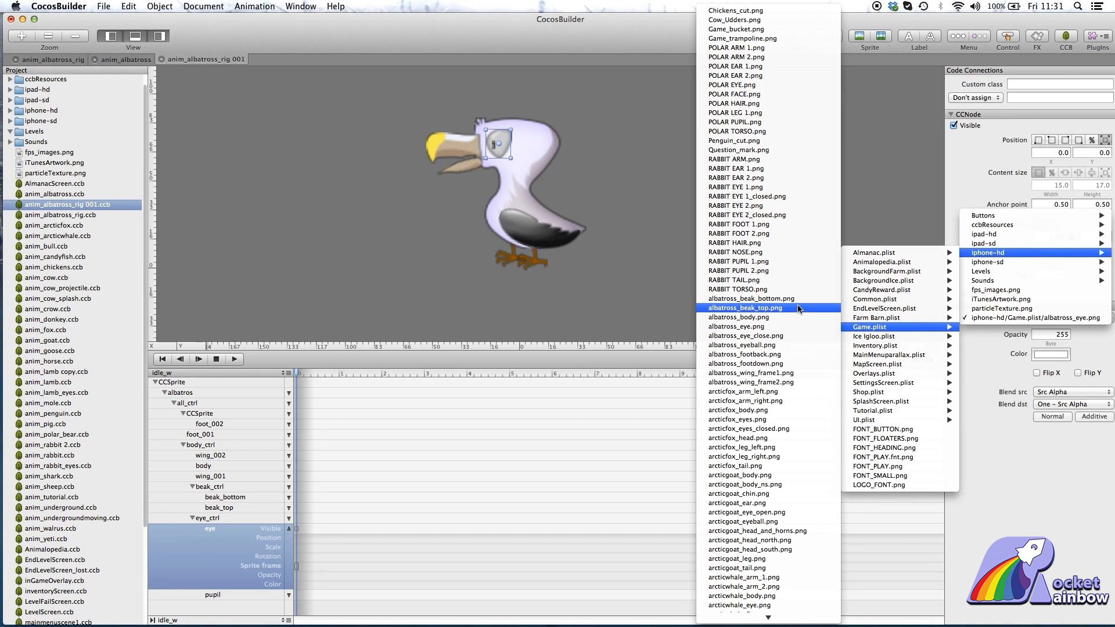
left_click(791, 337)
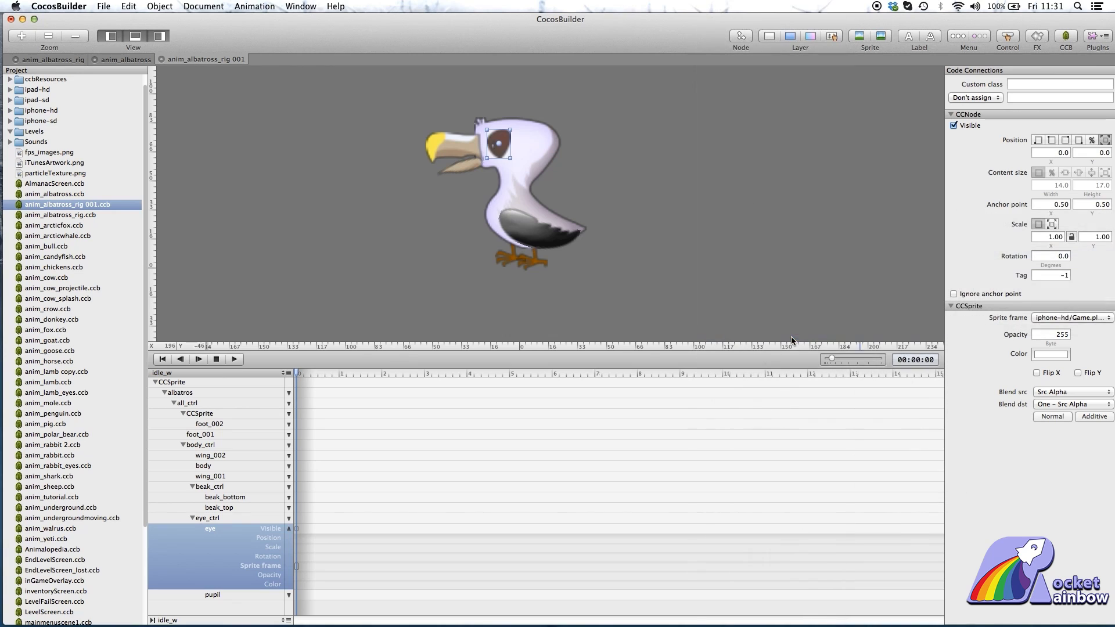
left_click(398, 339)
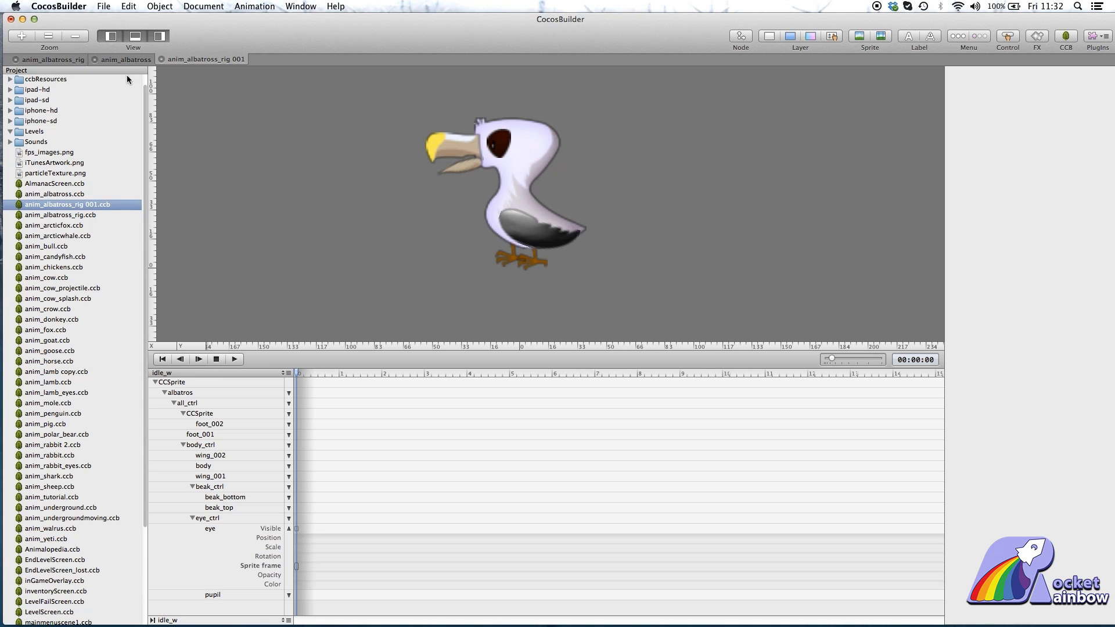
- Open the anim_albatross document and play the eat_w timeline twice
left_click(125, 60)
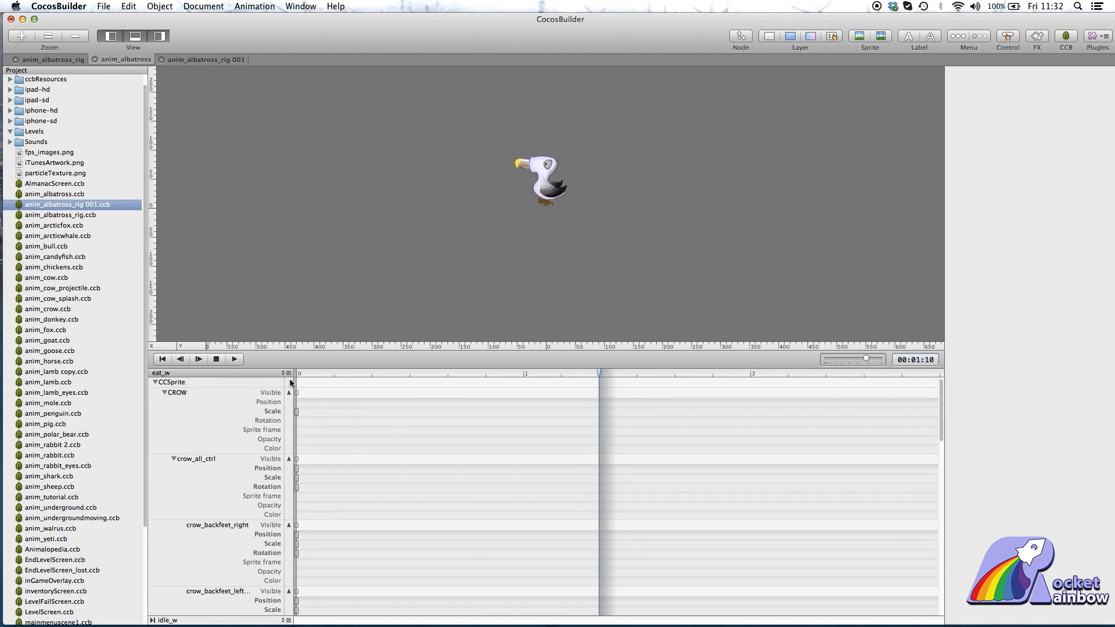
left_click(289, 373)
left_click(329, 362)
key("super+p")
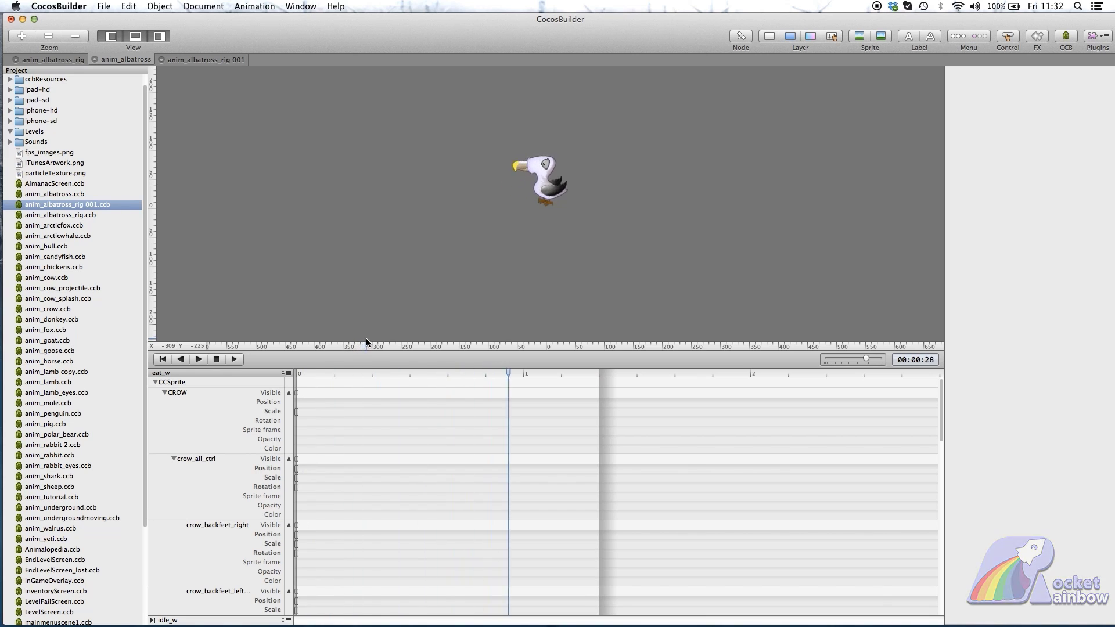
scroll(561, 292, "up", 5)
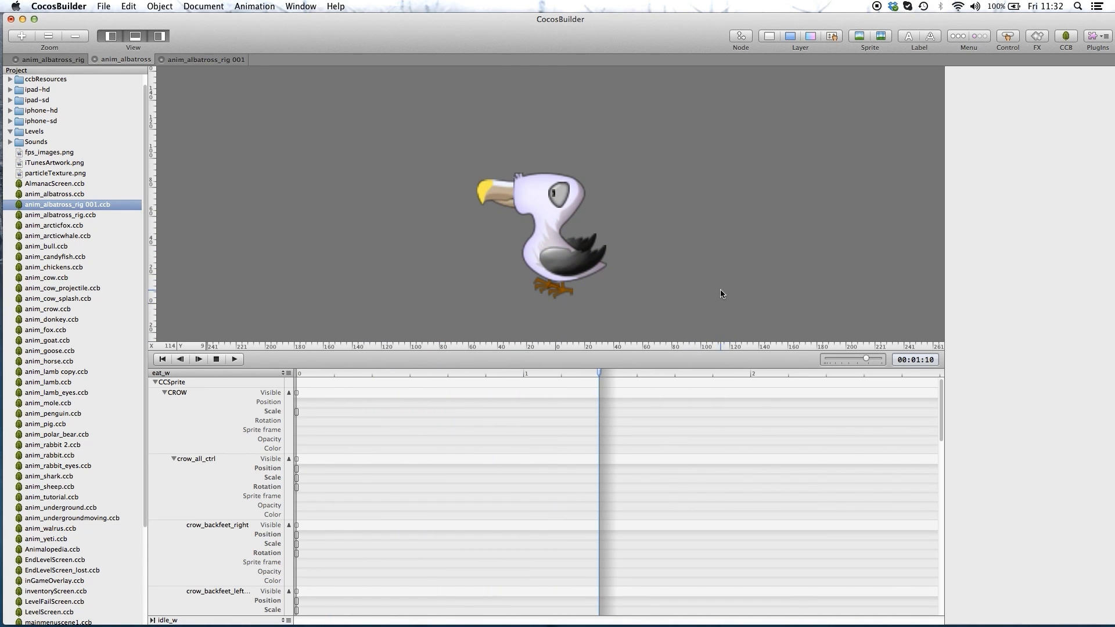
key("super+p")
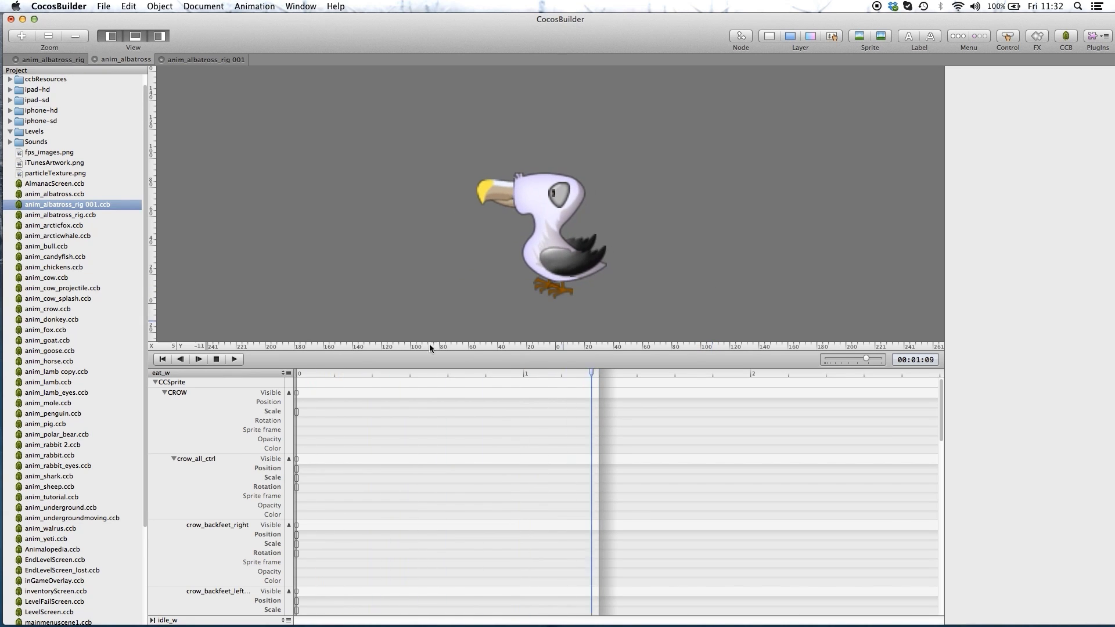
- Play the eat_e timeline, then the idle_w timeline
left_click(286, 372)
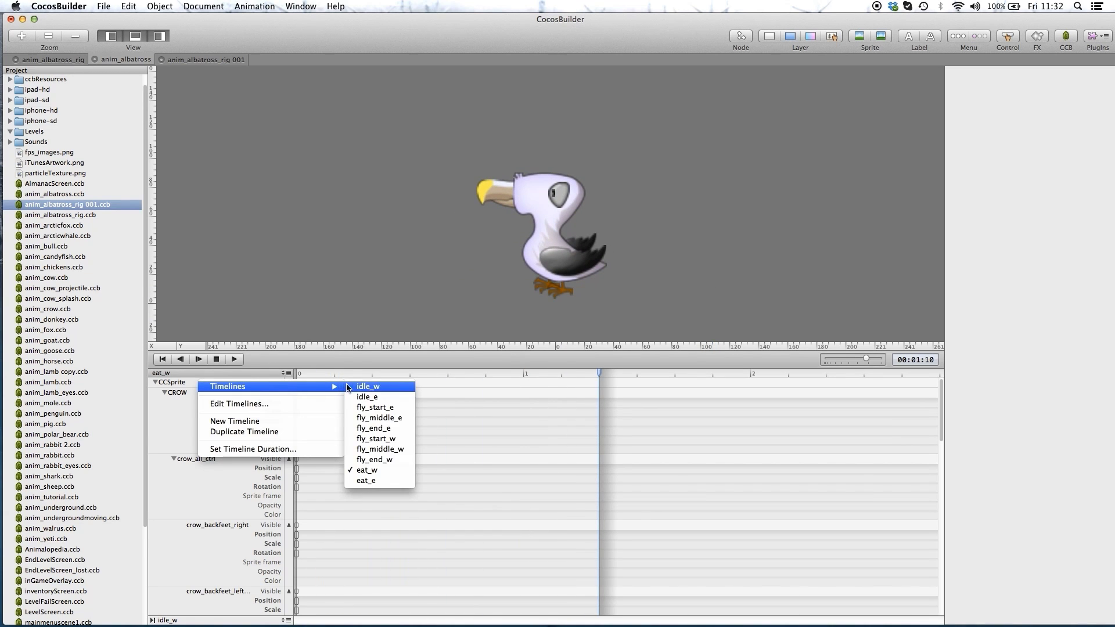
left_click(398, 480)
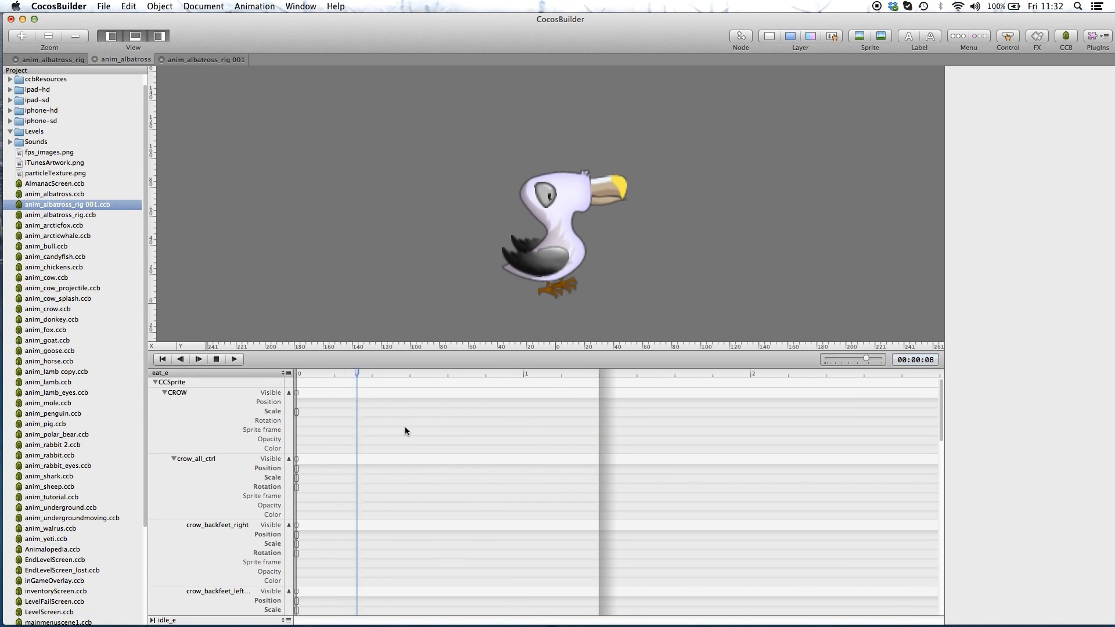
left_click(286, 373)
mouse_move(262, 386)
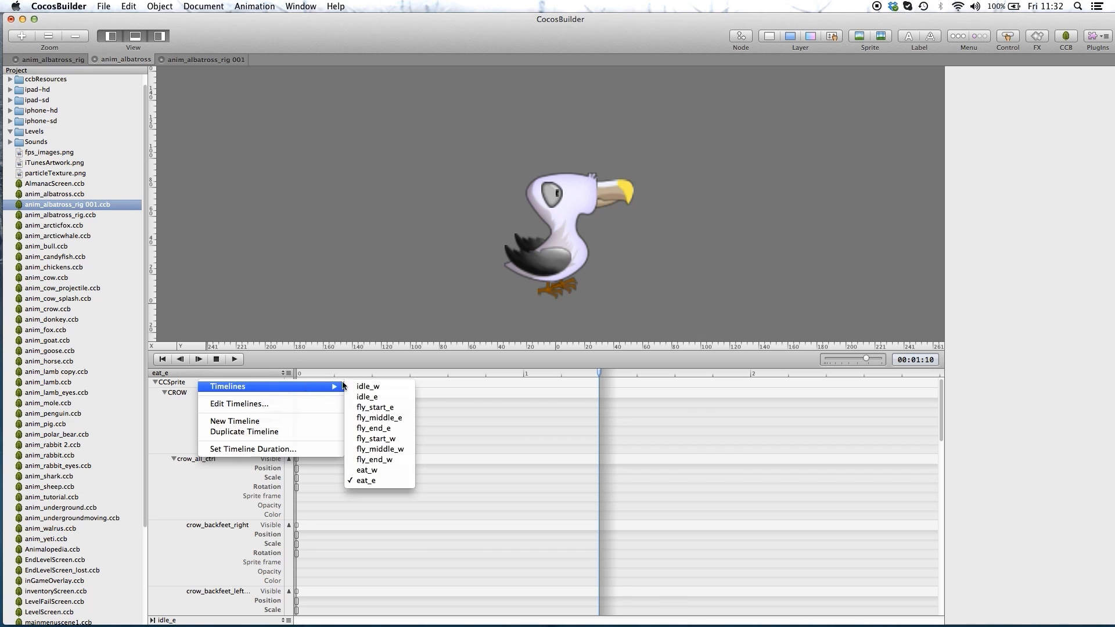
left_click(377, 388)
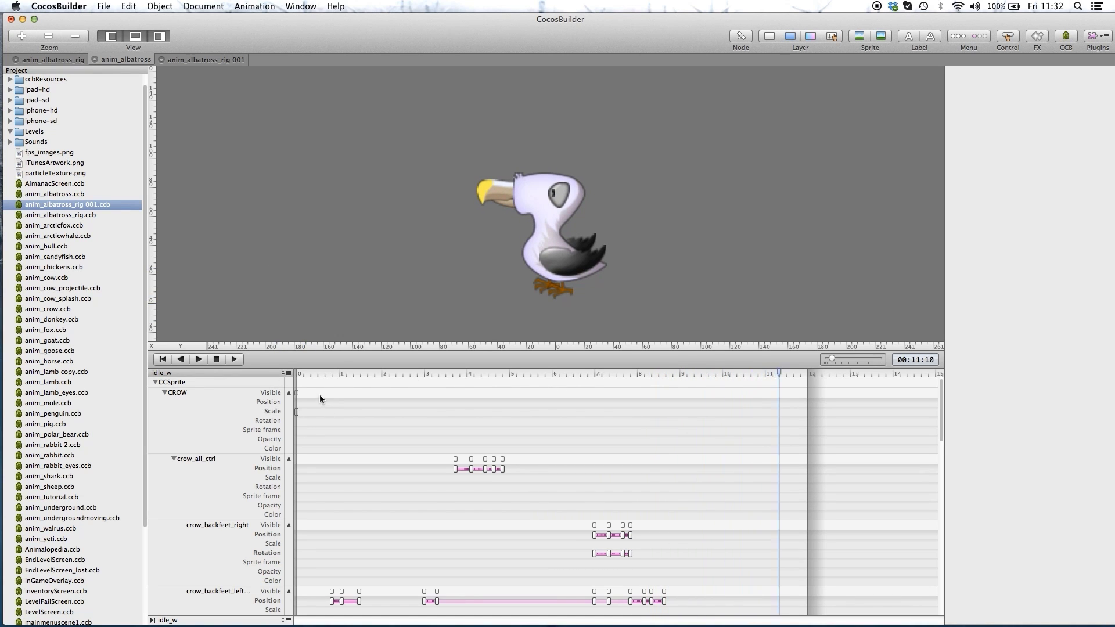
- Switch to the fly_start_e timeline and play the take-off animation
left_click(287, 374)
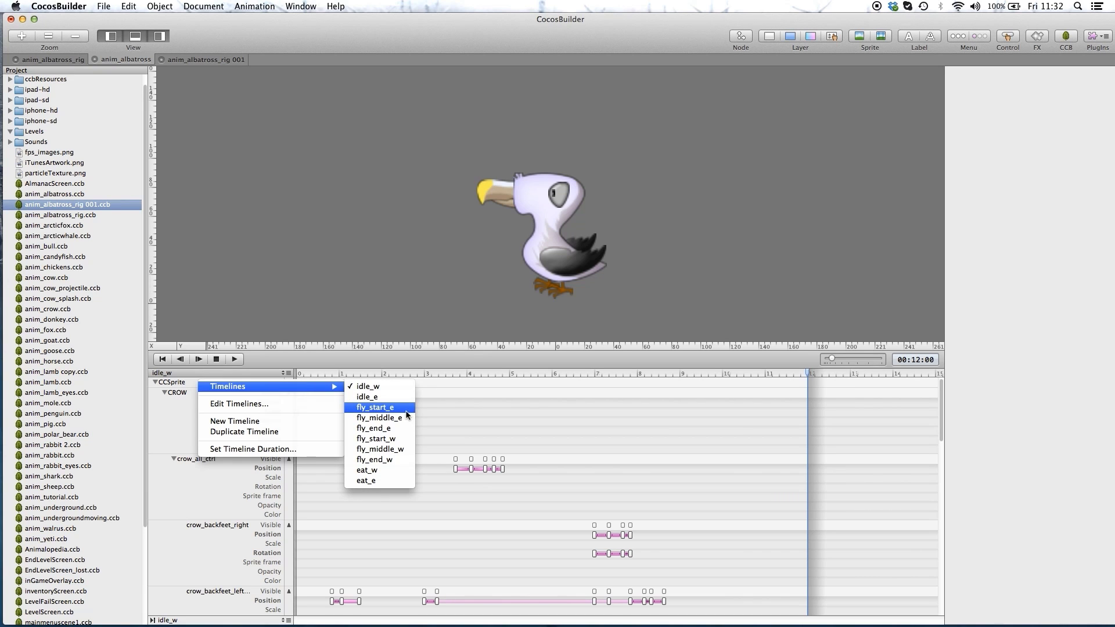
left_click(400, 413)
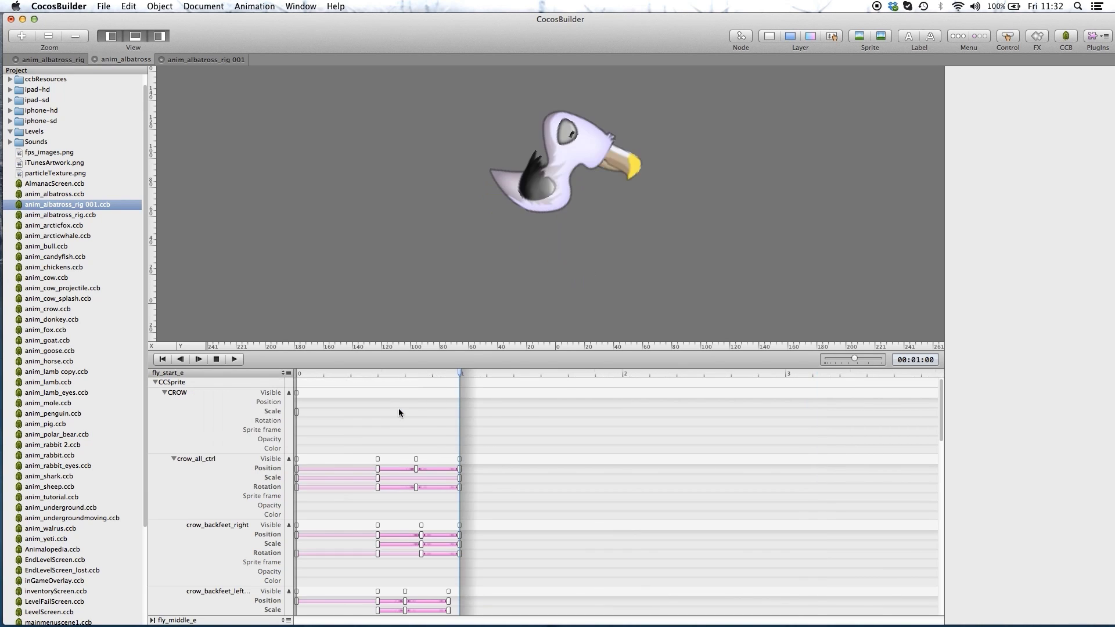
key("space")
- Switch to the fly_middle_e timeline and play it on loop
left_click(289, 374)
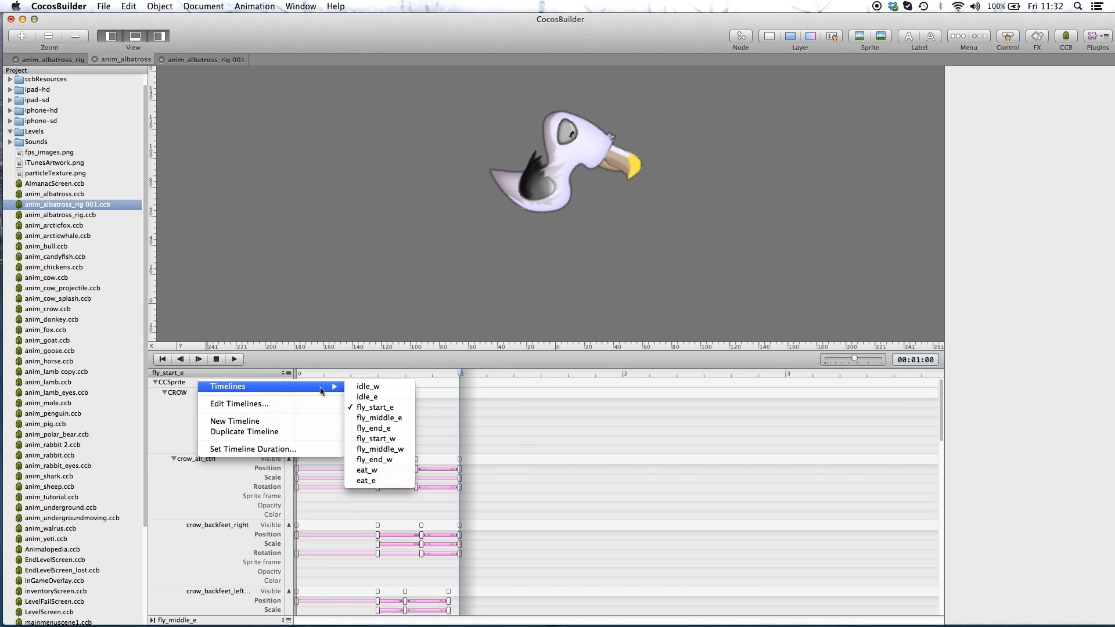
left_click(398, 419)
key("space")
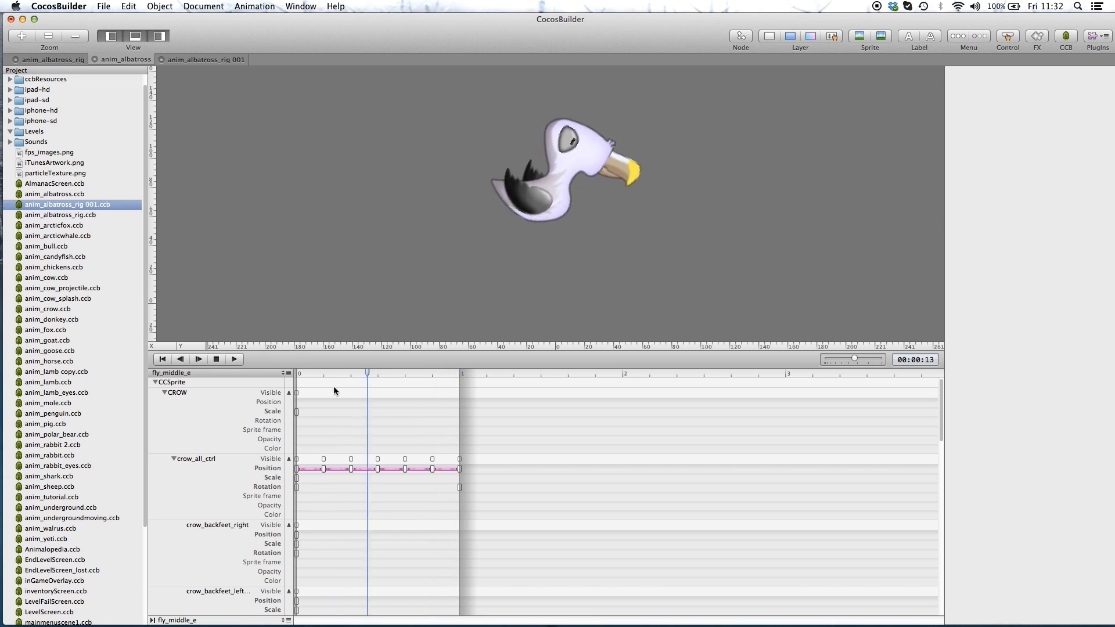
- Switch to the fly_end_e timeline and replay the feet-first landing
left_click(288, 373)
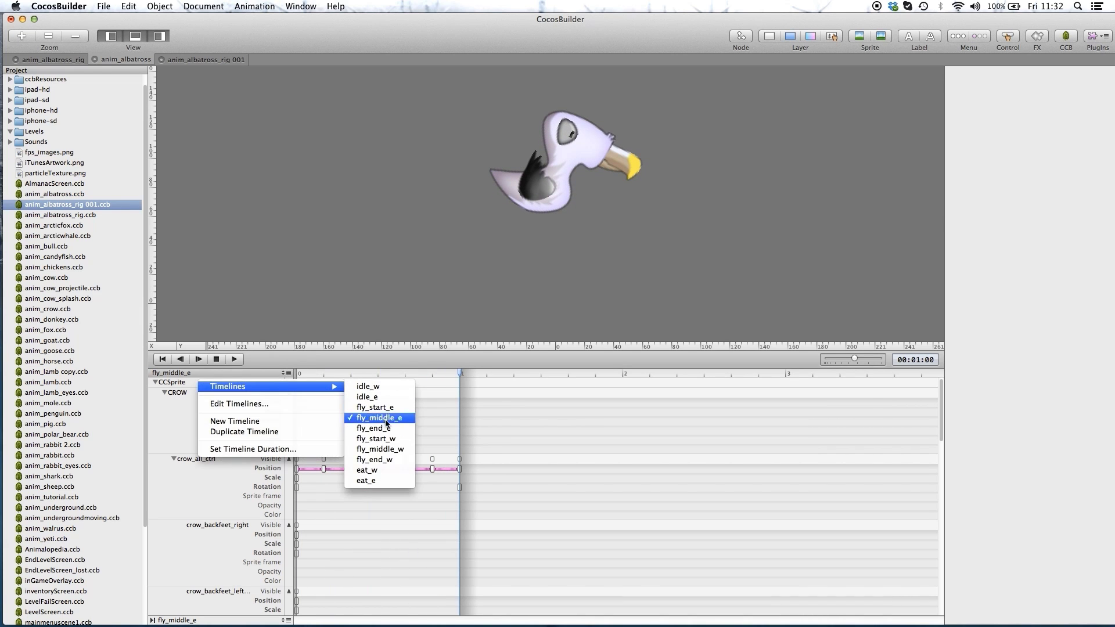
left_click(400, 430)
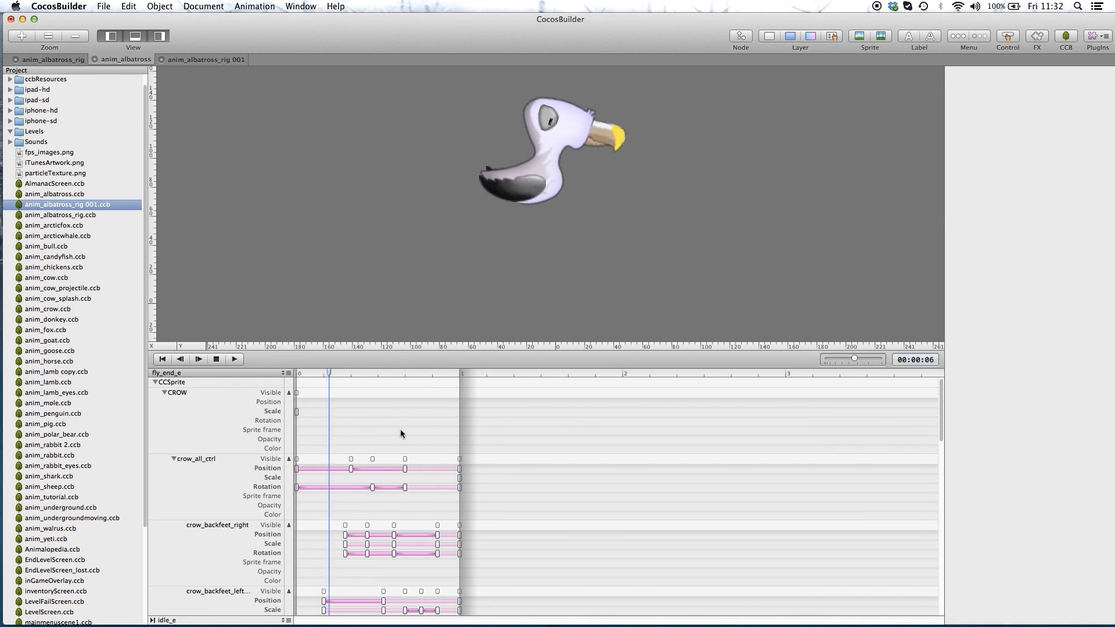
key("super+p")
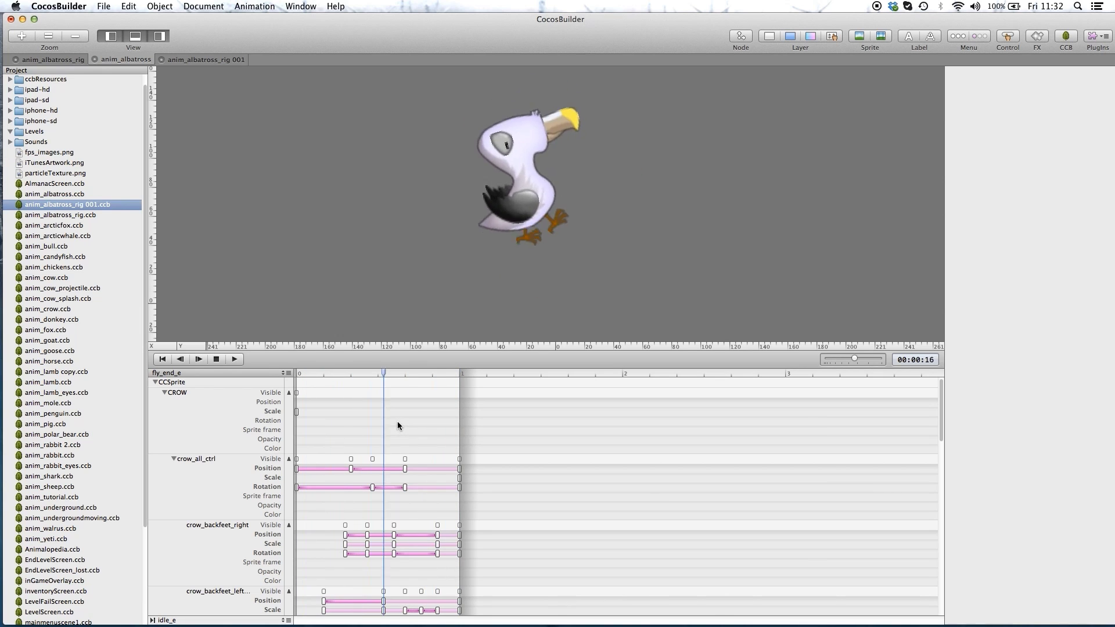